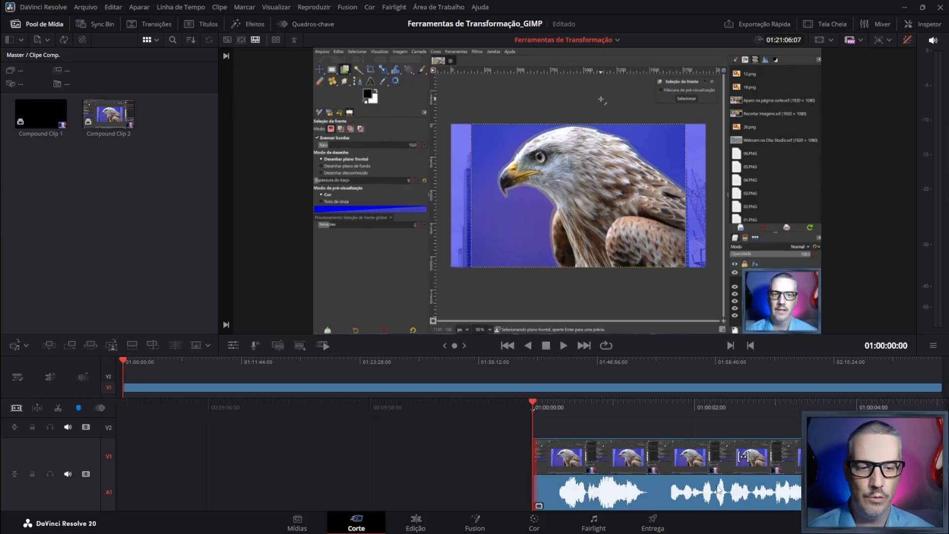
# Step: Scrub through the whole timeline from beginning to end, checking the clip at several points, and return the playhead to the start
pyautogui.click(208, 374)
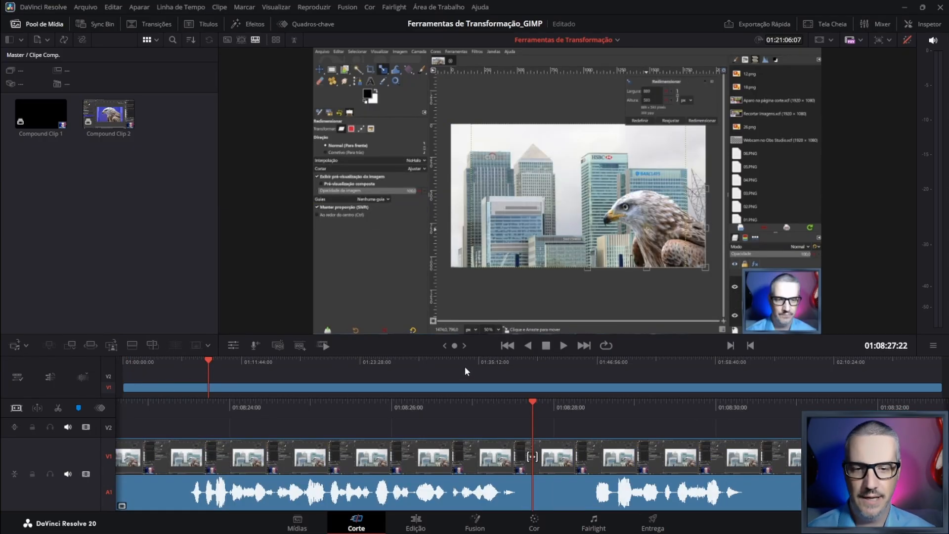
pyautogui.click(542, 366)
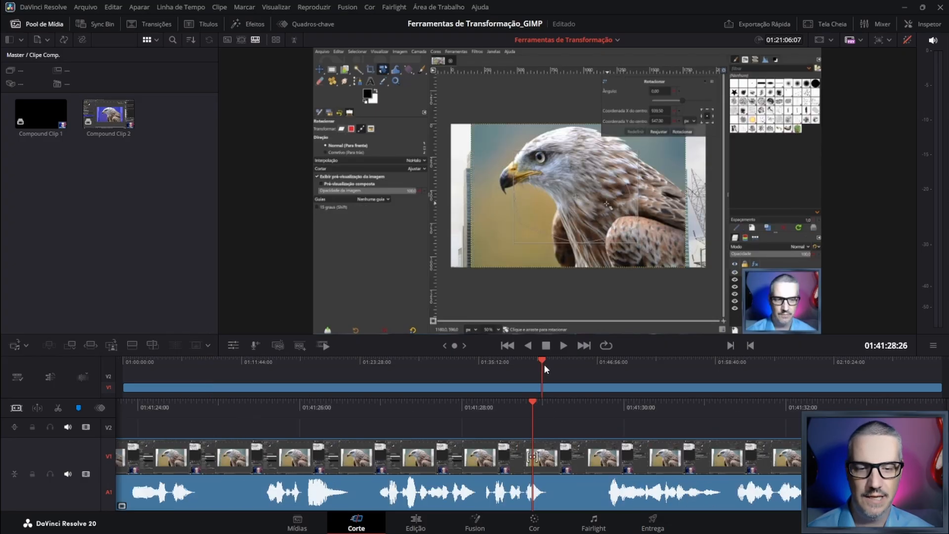
pyautogui.click(699, 360)
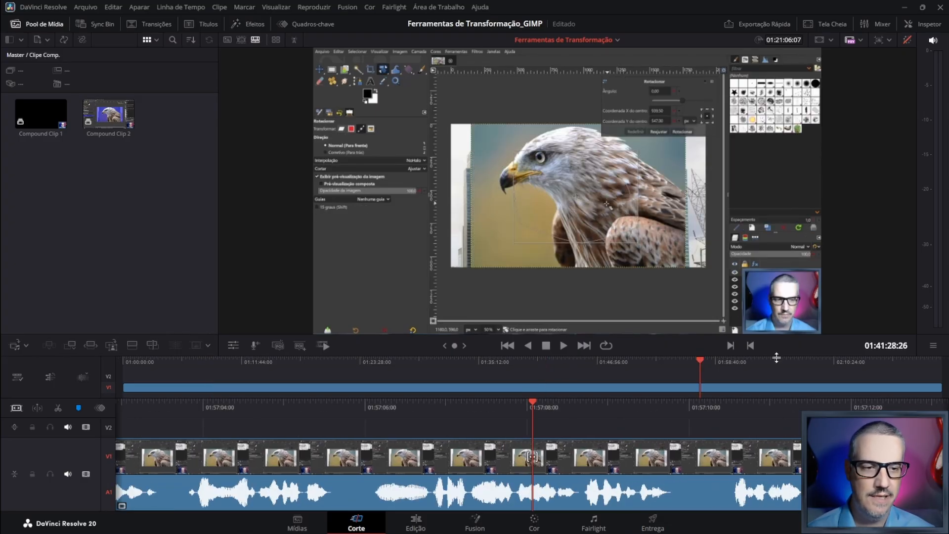
pyautogui.click(850, 360)
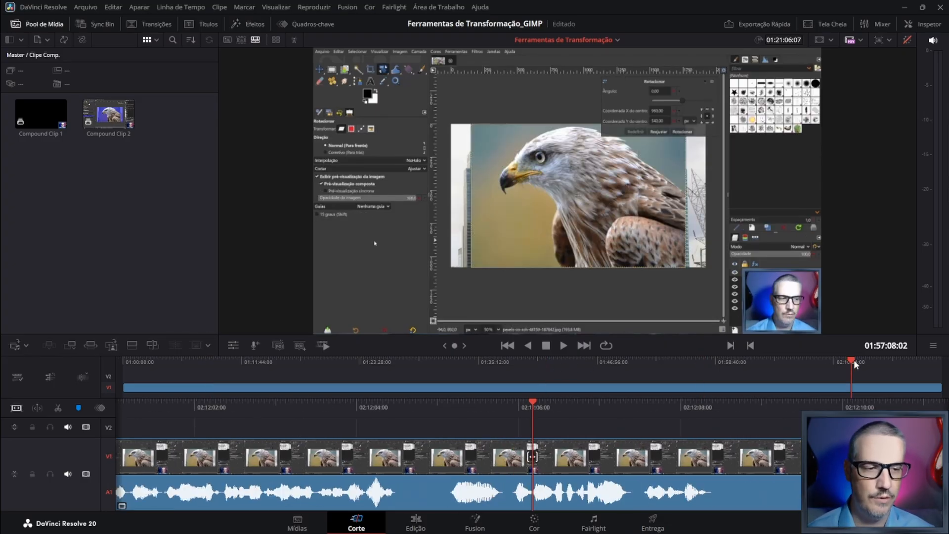
pyautogui.click(912, 363)
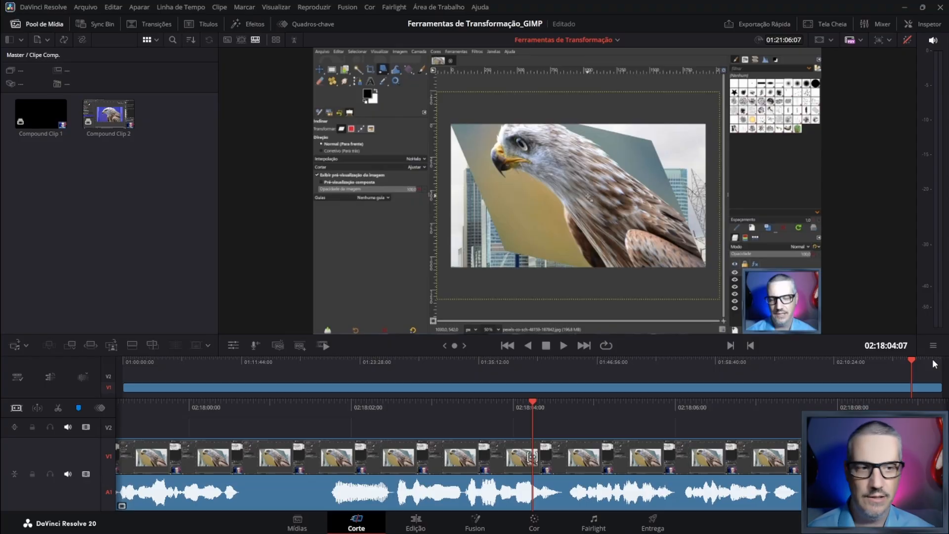
pyautogui.click(923, 360)
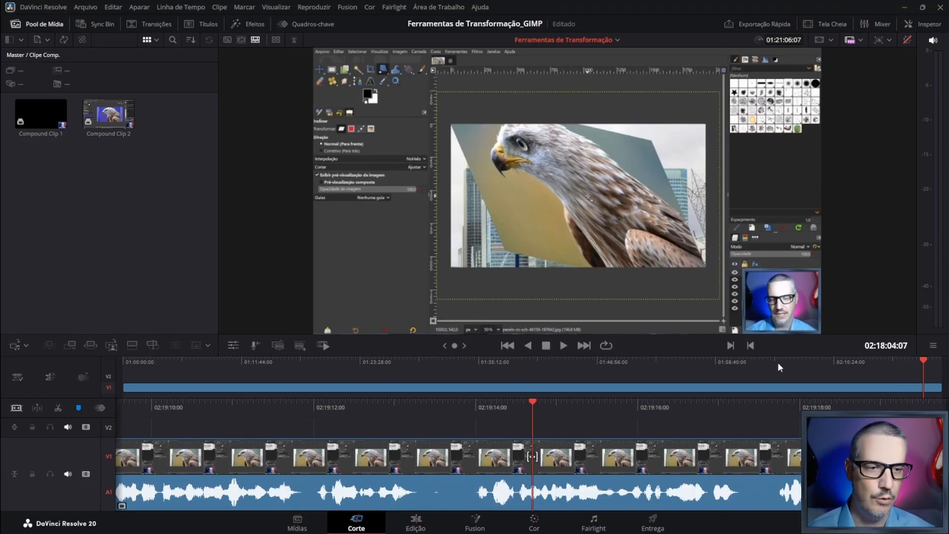
pyautogui.click(294, 363)
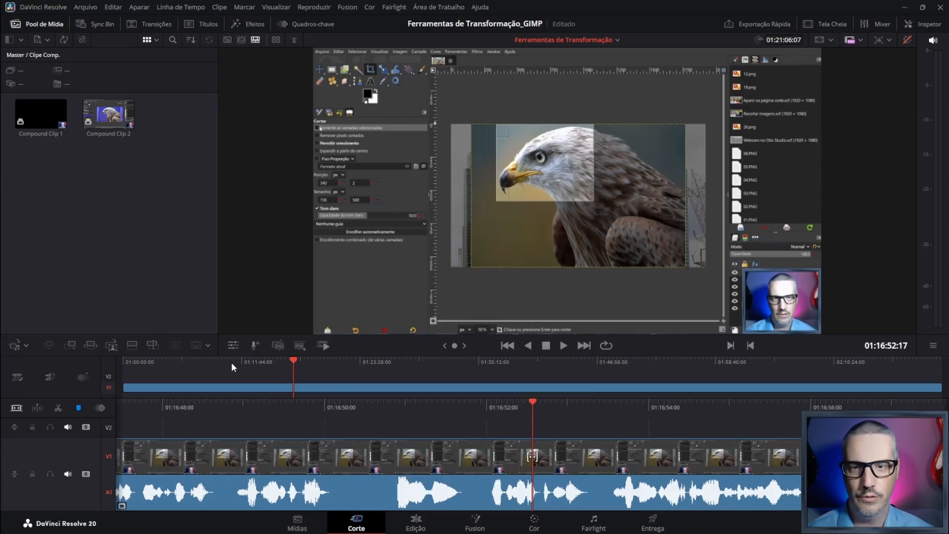
pyautogui.click(179, 364)
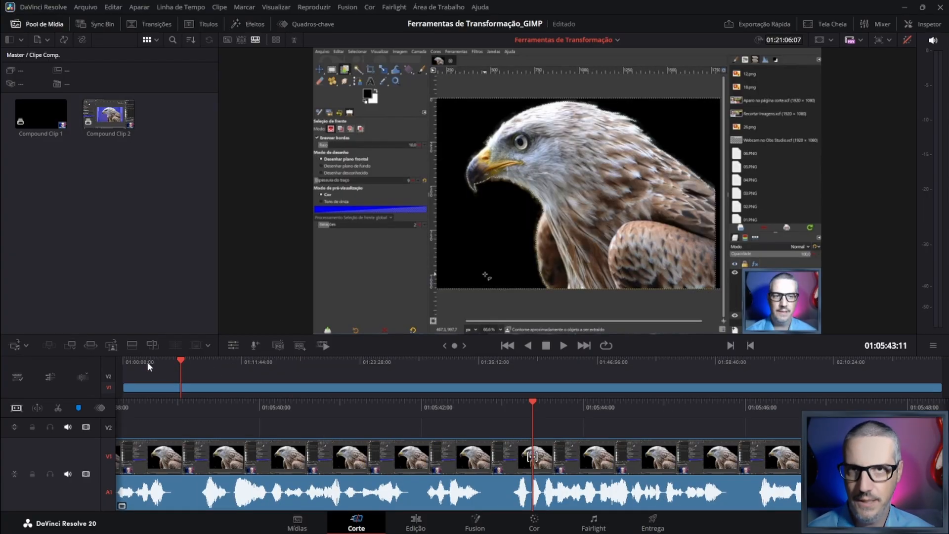
pyautogui.click(144, 360)
pyautogui.moveTo(144, 360); pyautogui.dragTo(99, 360)
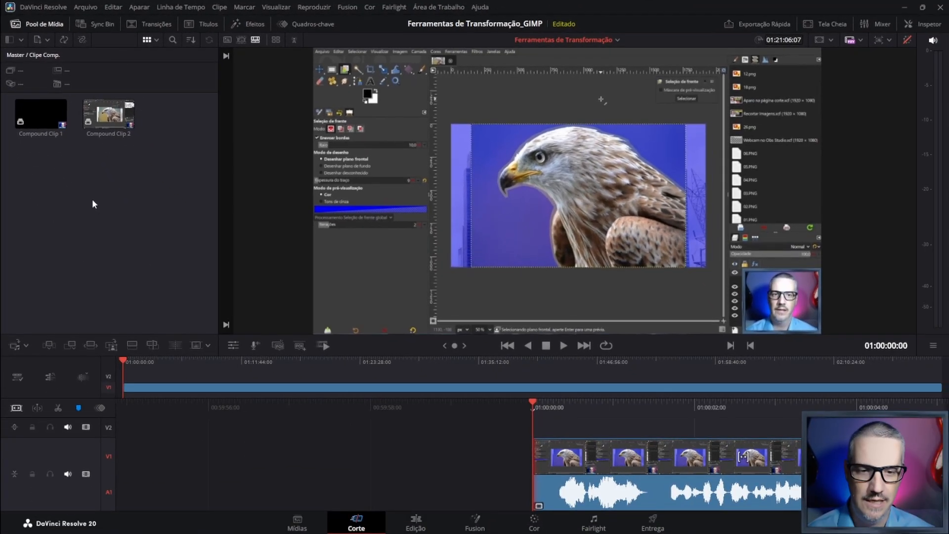
# Step: Show the viewer editing tools for the clip on V1 and make the viewer area slightly taller
pyautogui.click(634, 479)
pyautogui.click(233, 345)
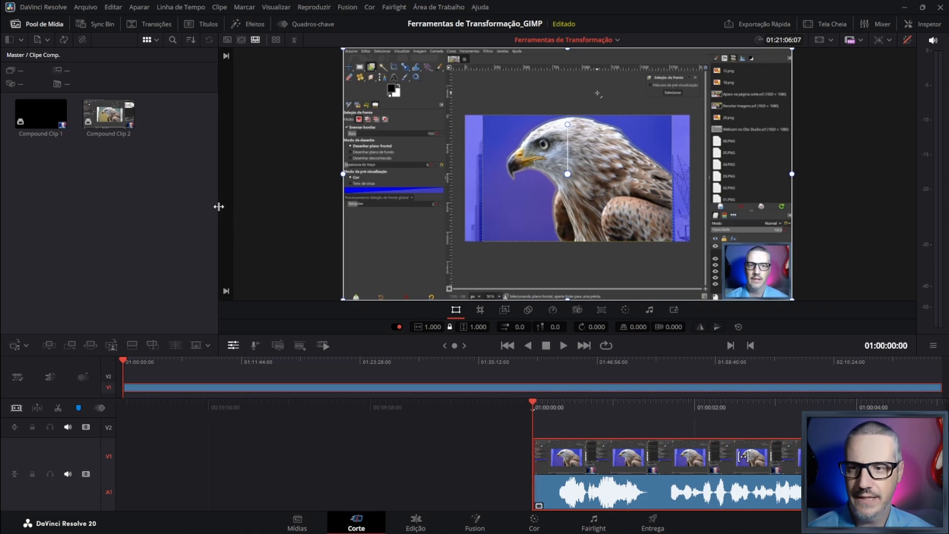
pyautogui.moveTo(221, 206); pyautogui.dragTo(815, 201)
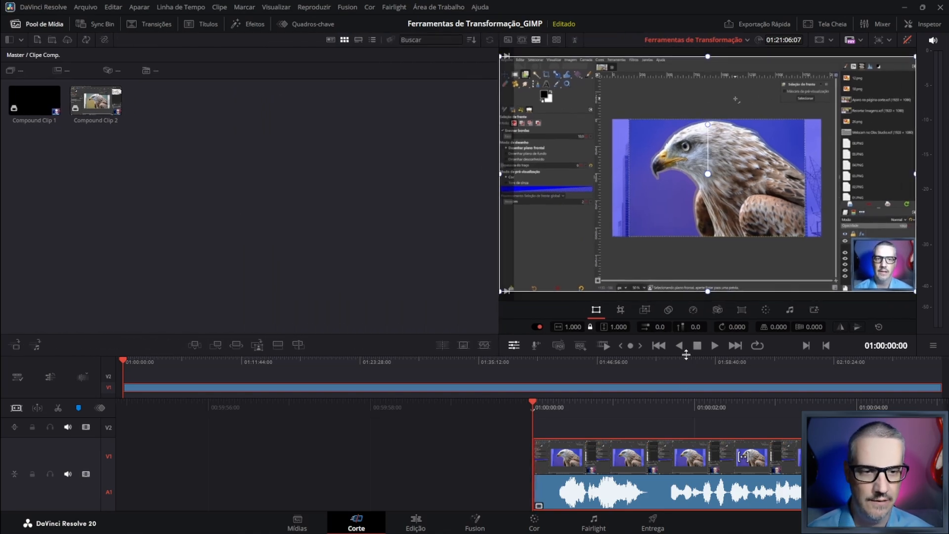
pyautogui.moveTo(685, 355); pyautogui.dragTo(693, 337)
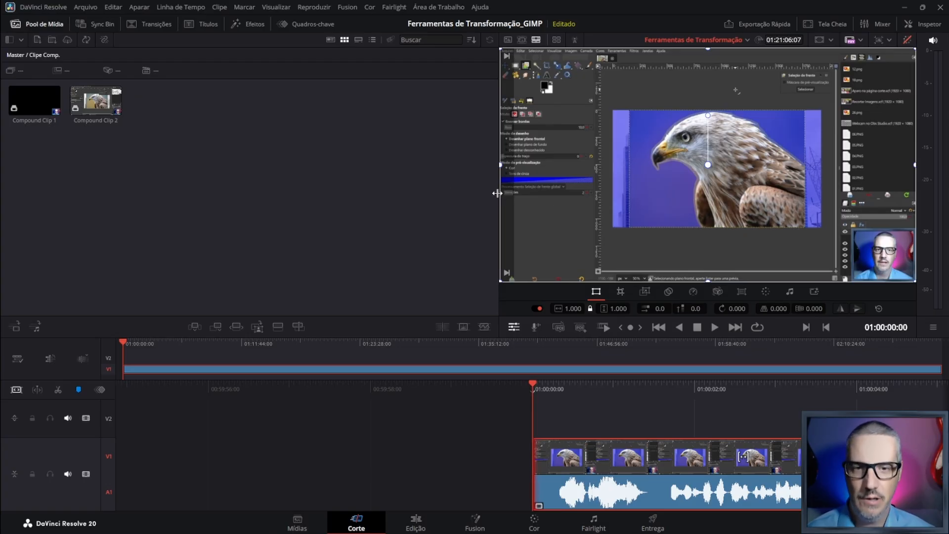
pyautogui.moveTo(499, 191); pyautogui.dragTo(195, 199)
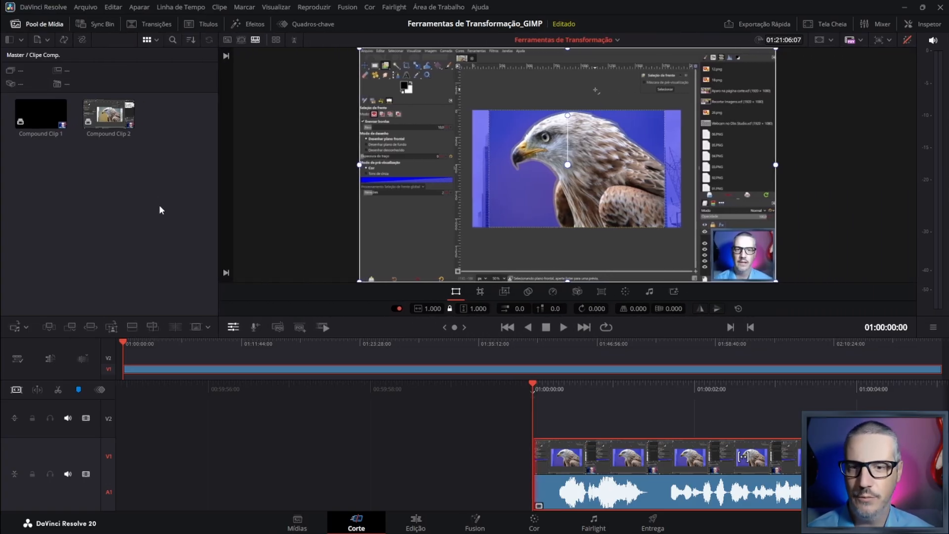
pyautogui.moveTo(682, 338); pyautogui.dragTo(680, 372)
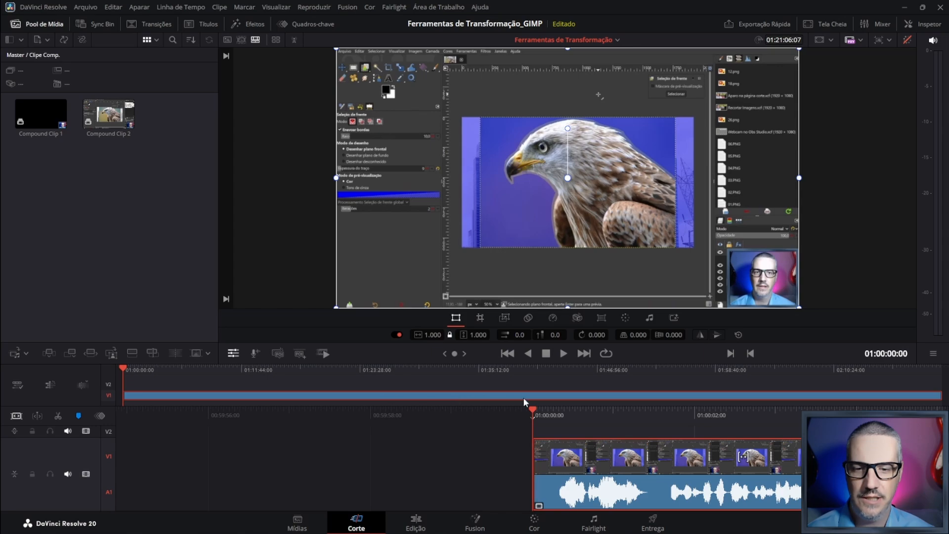
# Step: Check a few later positions in the clip, up to 02:20:01:19, and bring the playhead back to 01:00:00:00
pyautogui.click(595, 372)
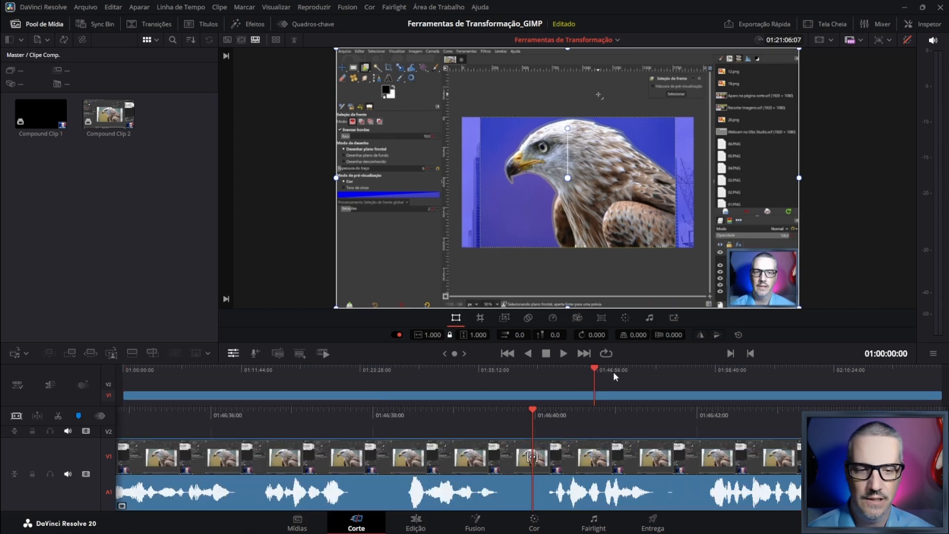
pyautogui.click(817, 370)
pyautogui.click(930, 368)
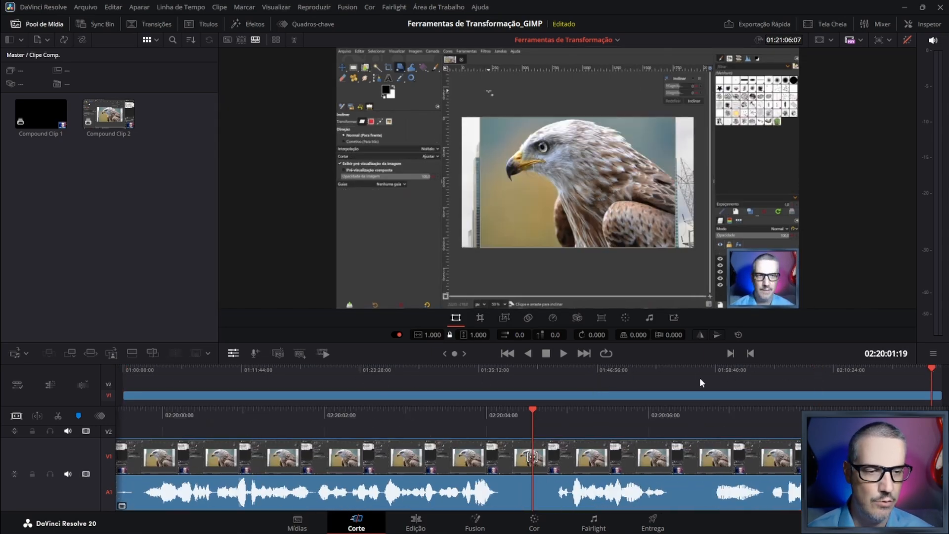
pyautogui.click(134, 372)
pyautogui.click(118, 370)
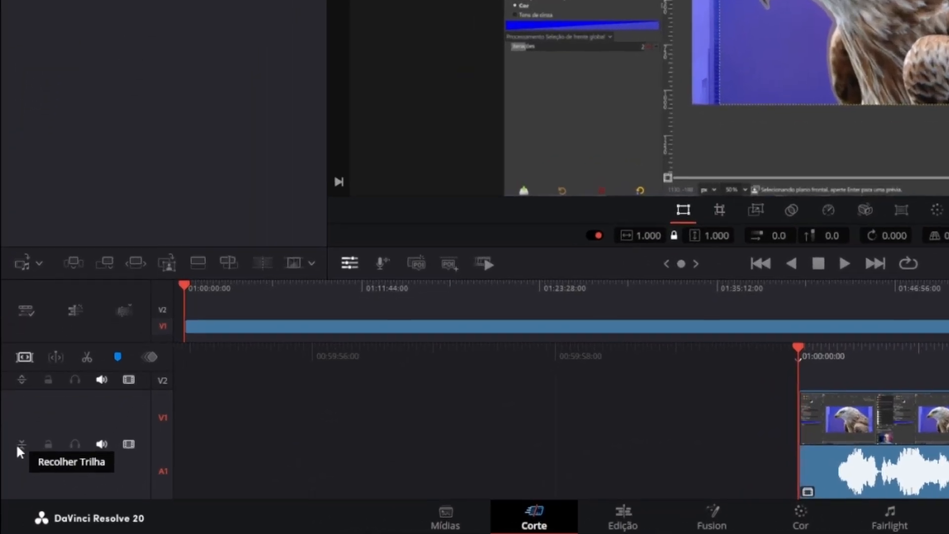
# Step: Collapse track V1 and expand it again
pyautogui.click(14, 475)
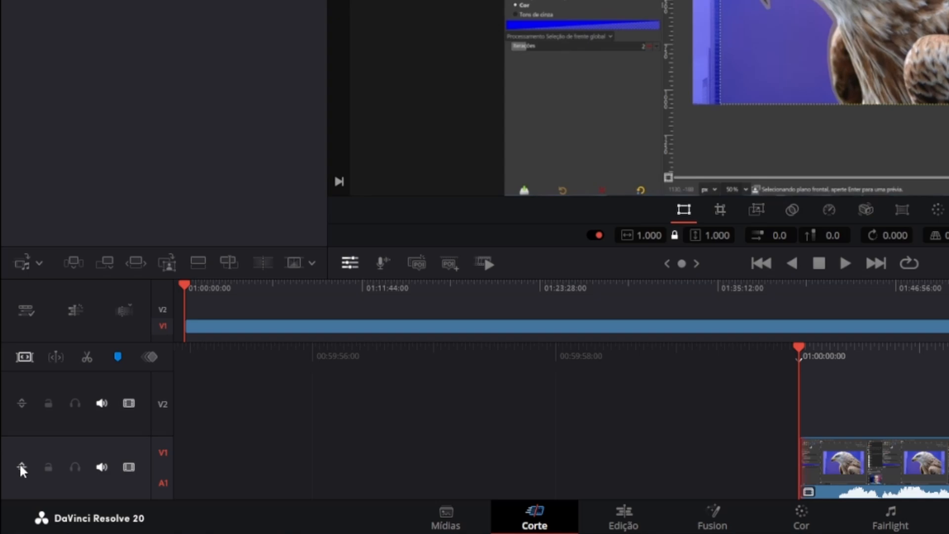
pyautogui.click(21, 470)
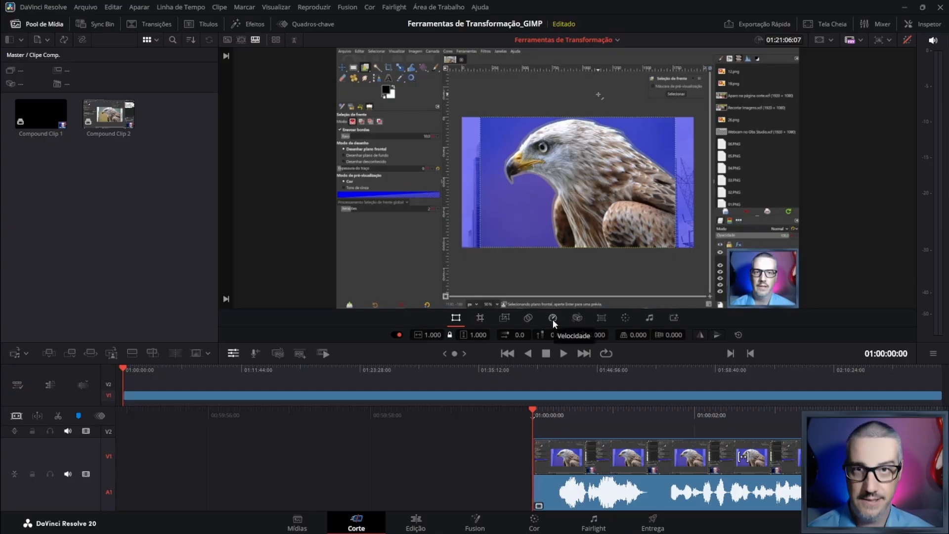
# Step: Add a speed point to the clip at 01:00:03:23, where the first spoken passage ends
pyautogui.click(553, 319)
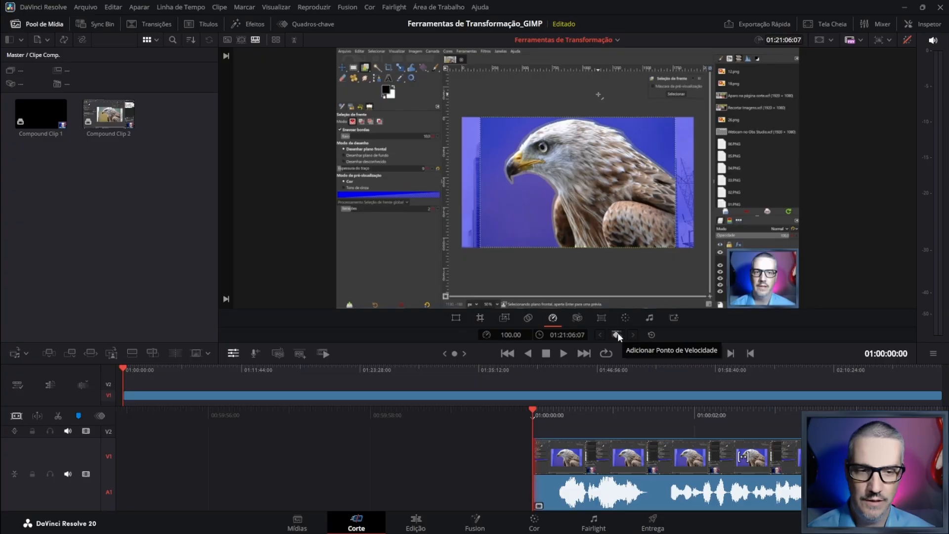
pyautogui.click(617, 335)
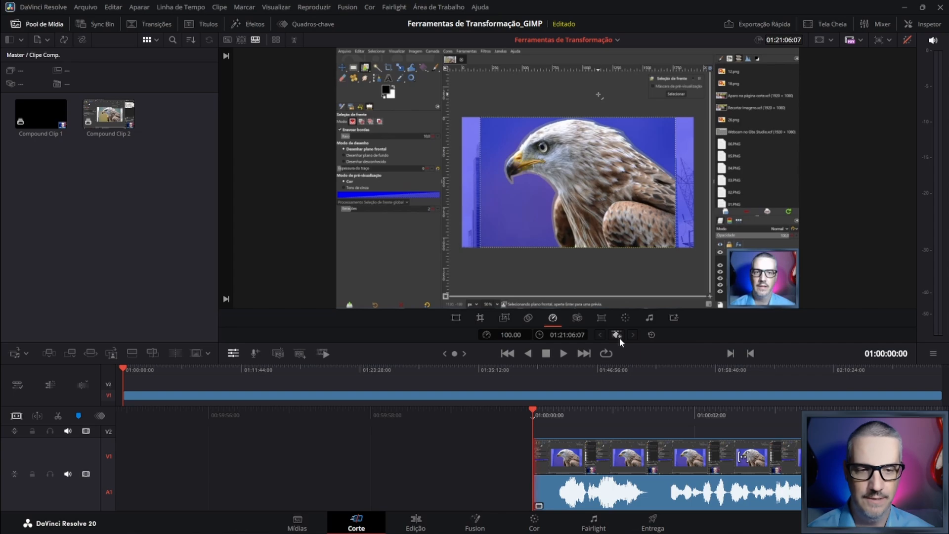
pyautogui.press('space')
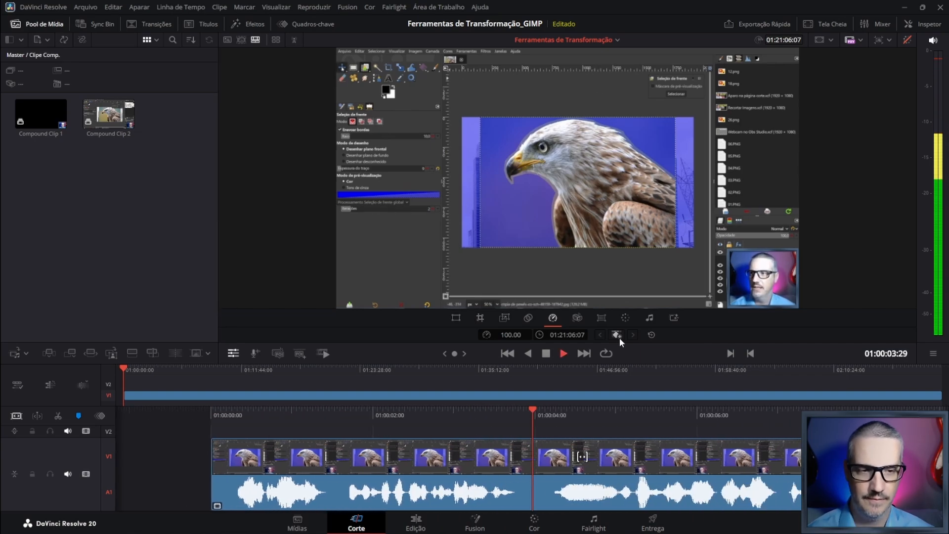
pyautogui.press('space')
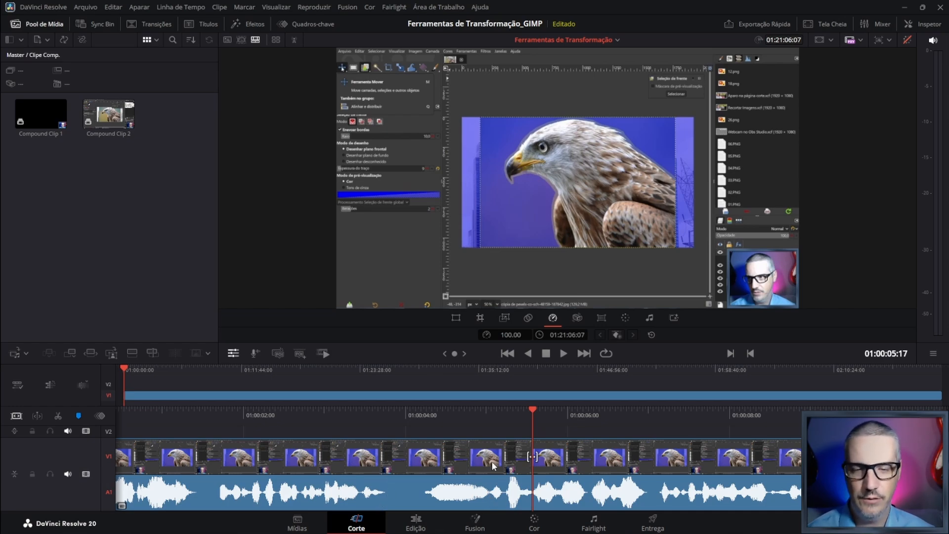
pyautogui.press('j')
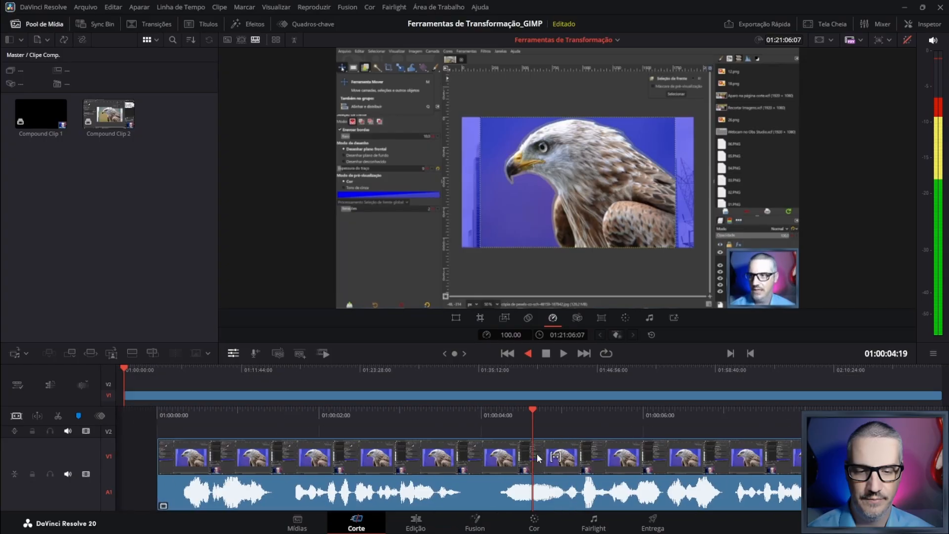
pyautogui.press('k')
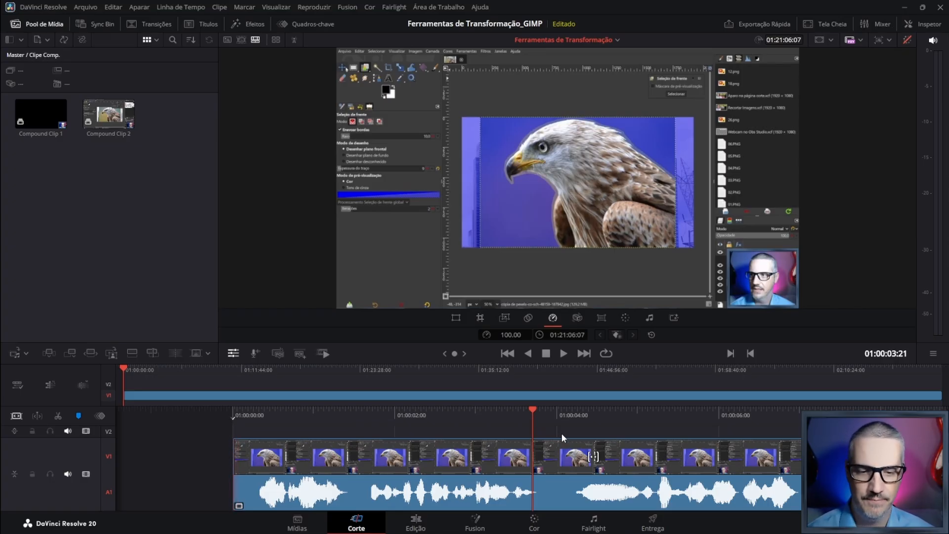
pyautogui.press('Right')
pyautogui.press('Right')
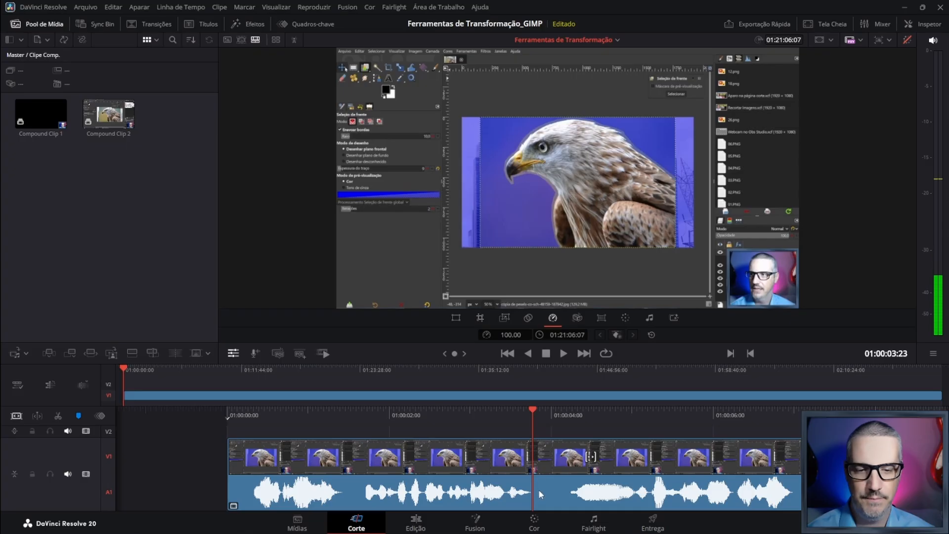
pyautogui.click(617, 335)
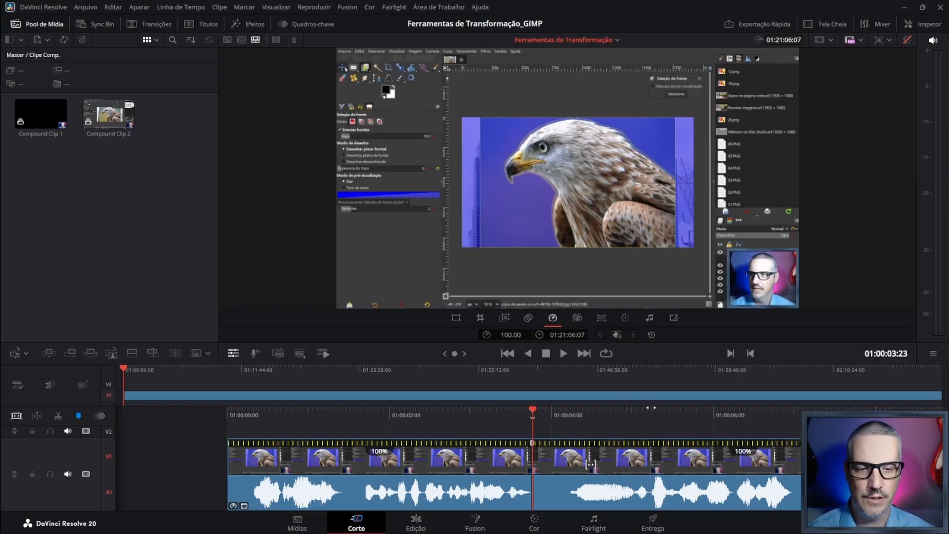
# Step: Add a second speed point to the clip at 01:00:05:01, after the next sound in the waveform
pyautogui.press('space')
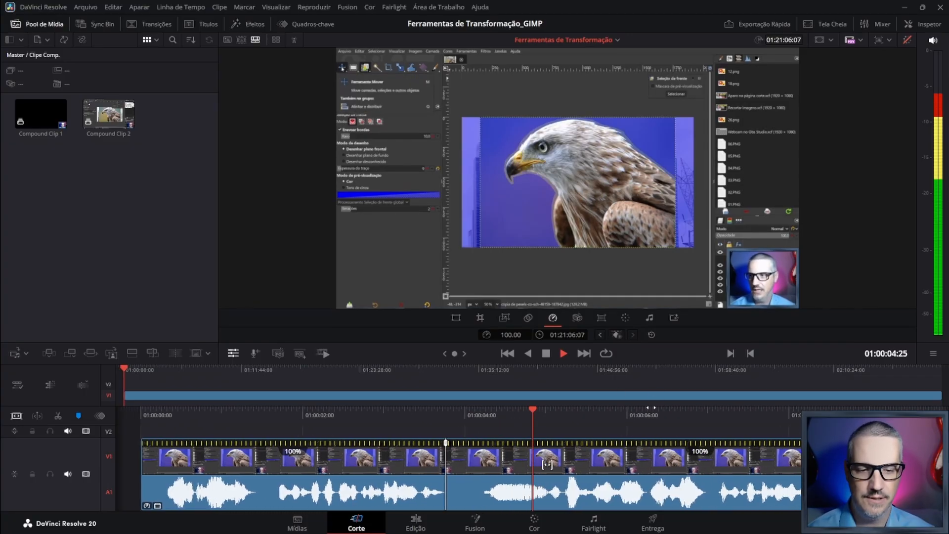
pyautogui.press('j')
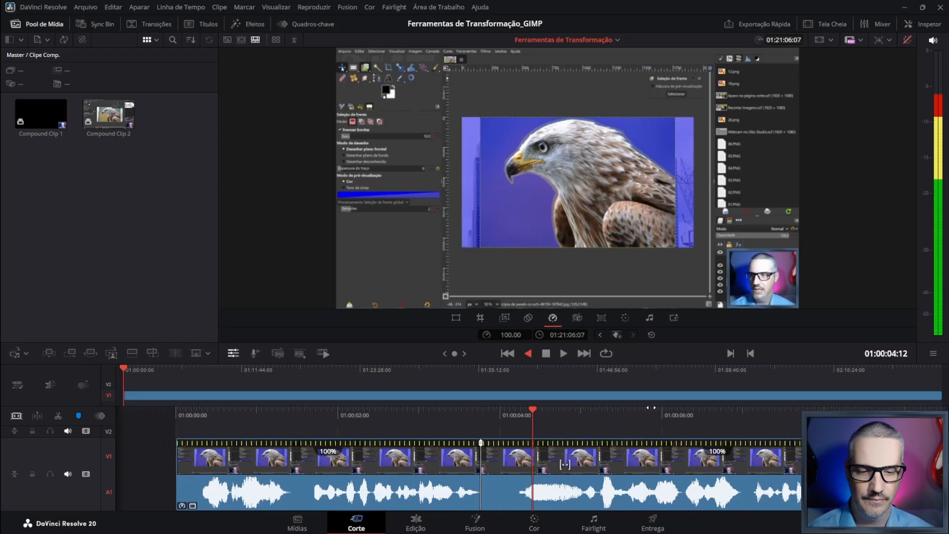
pyautogui.press('l')
pyautogui.press('k')
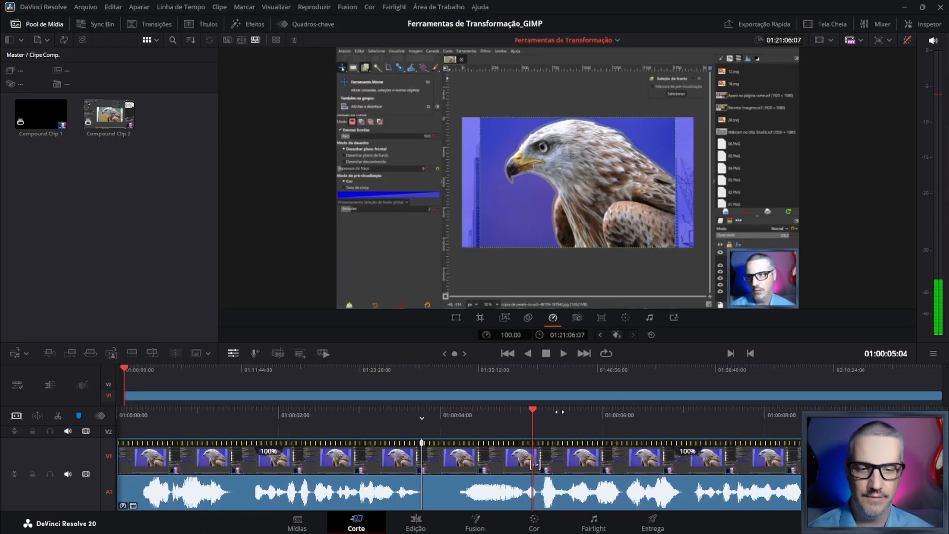
pyautogui.press('Left')
pyautogui.press('Left')
pyautogui.press('Left')
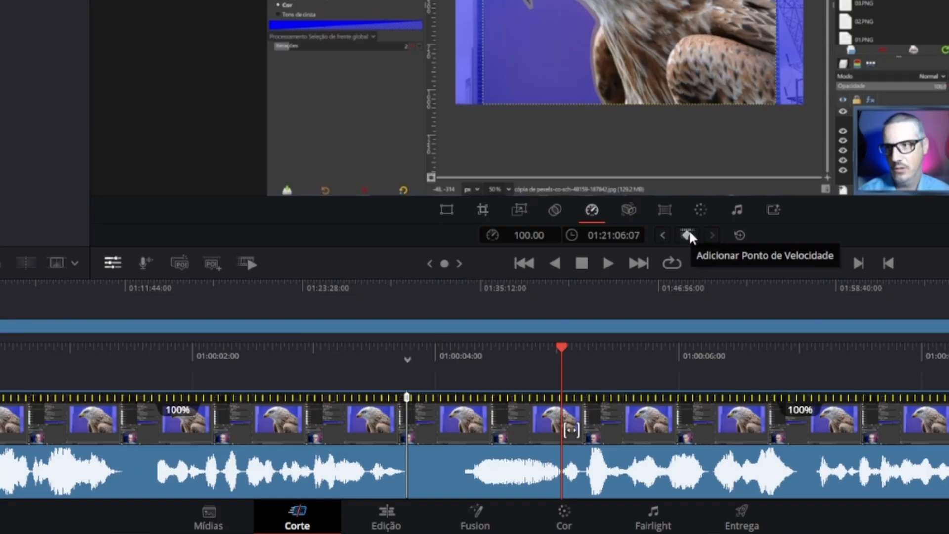
pyautogui.click(689, 232)
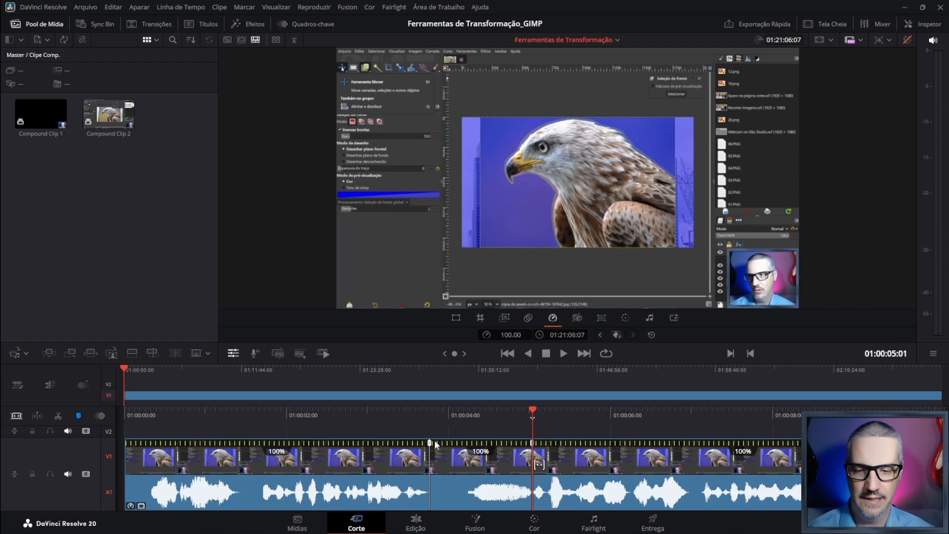
# Step: Nudge the second speed point to the end of the short sound, at about 01:00:05:00, and save the project
pyautogui.click(429, 444)
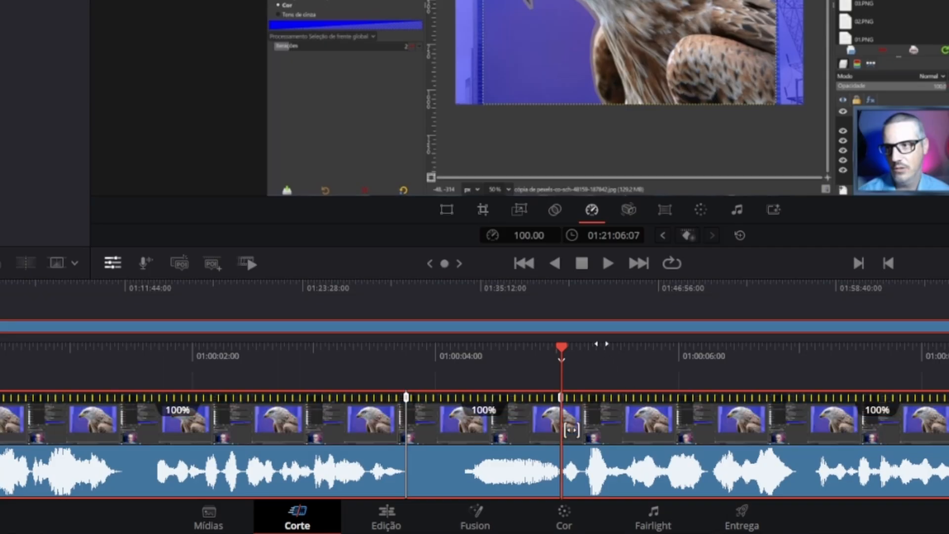
pyautogui.moveTo(600, 343); pyautogui.dragTo(705, 357)
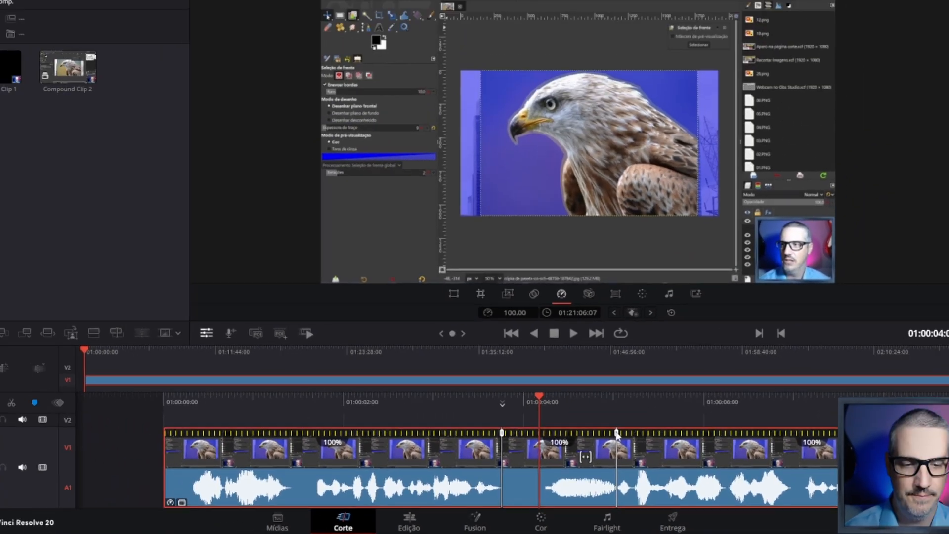
pyautogui.moveTo(662, 398); pyautogui.dragTo(622, 401)
pyautogui.moveTo(576, 445); pyautogui.dragTo(601, 445)
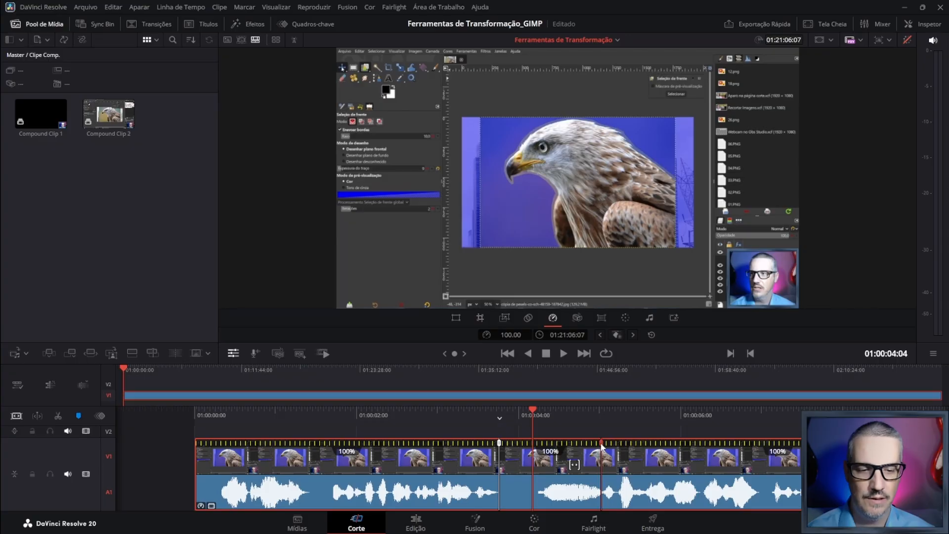
pyautogui.moveTo(602, 444); pyautogui.dragTo(603, 444)
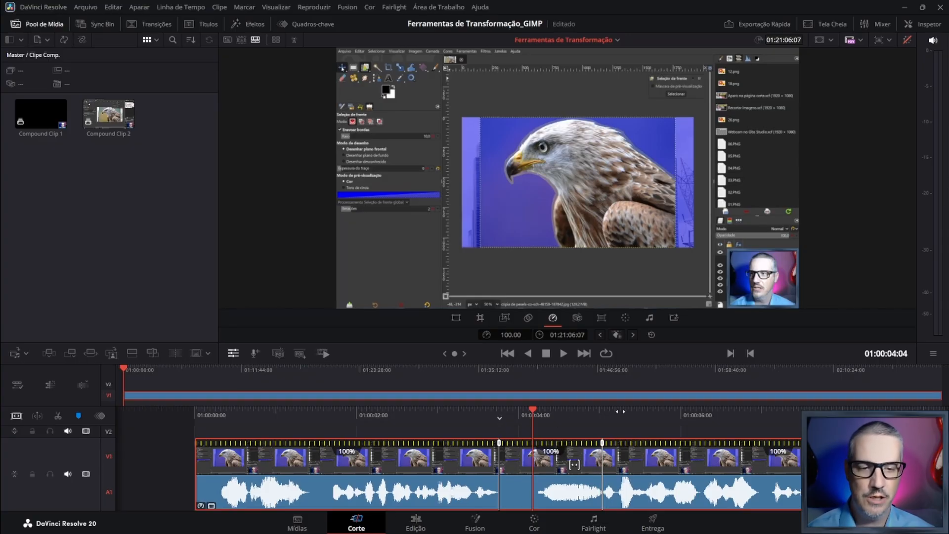
pyautogui.hotkey('ctrl', 's')
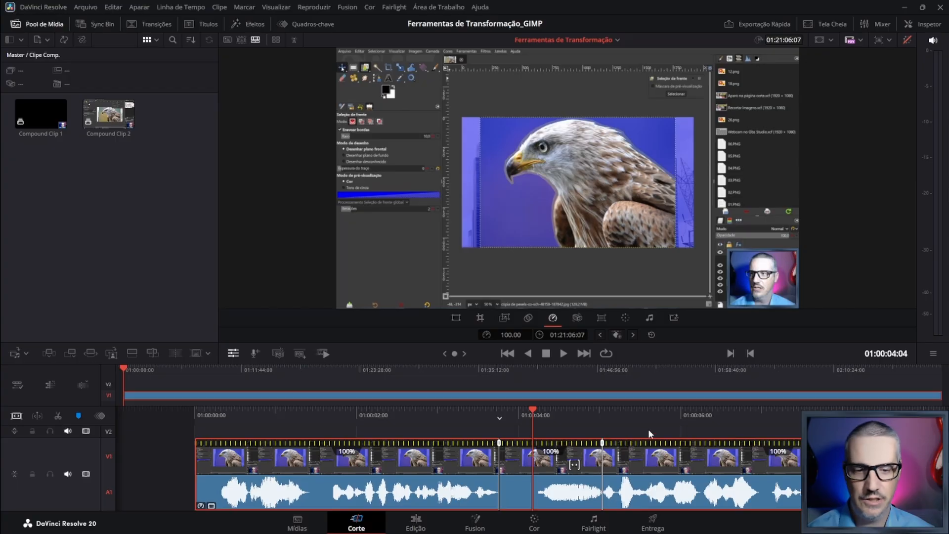
# Step: Set the playback speed of the clip section between the two speed points to 200%
pyautogui.press('space')
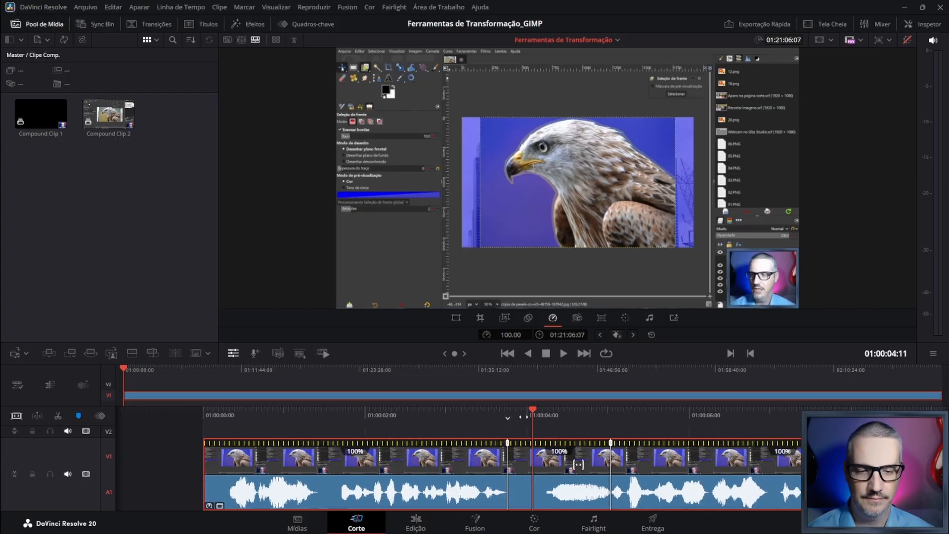
pyautogui.press('space')
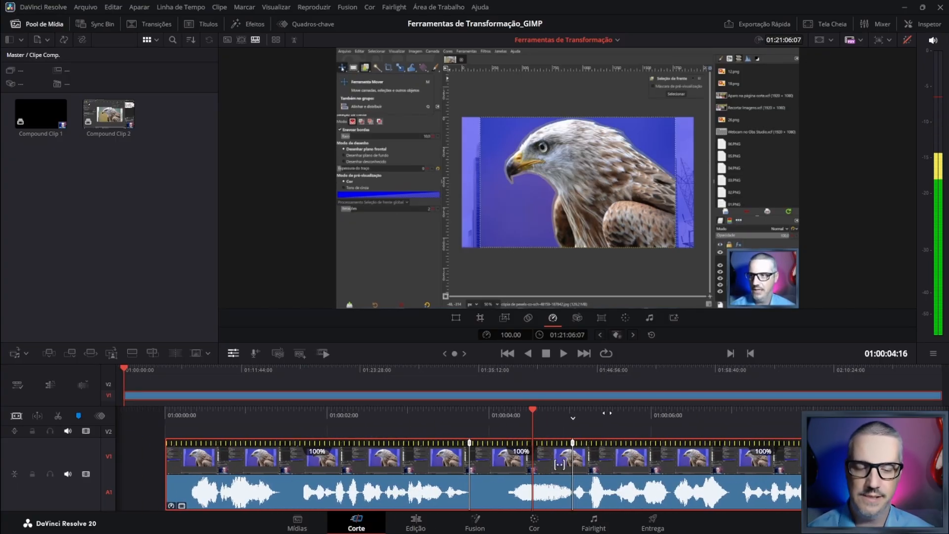
pyautogui.moveTo(579, 413); pyautogui.dragTo(627, 413)
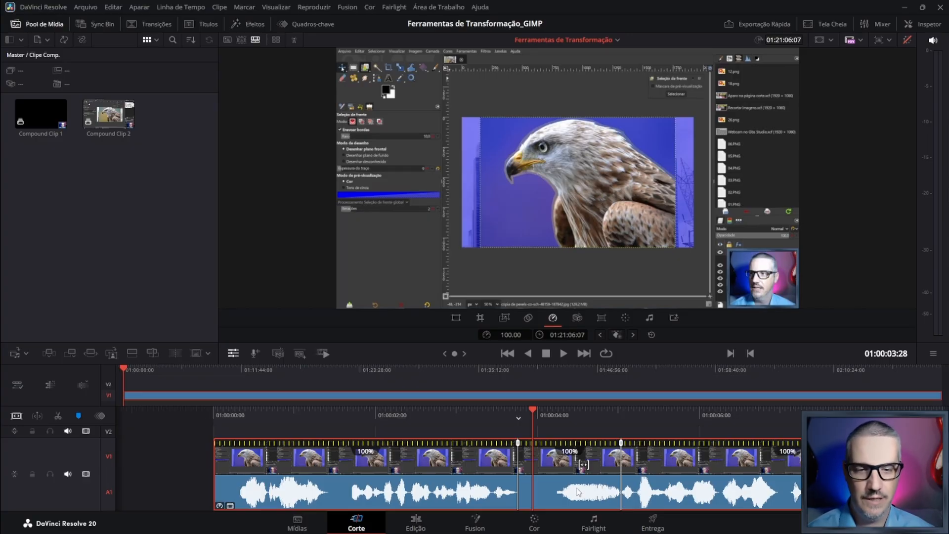
pyautogui.click(511, 336)
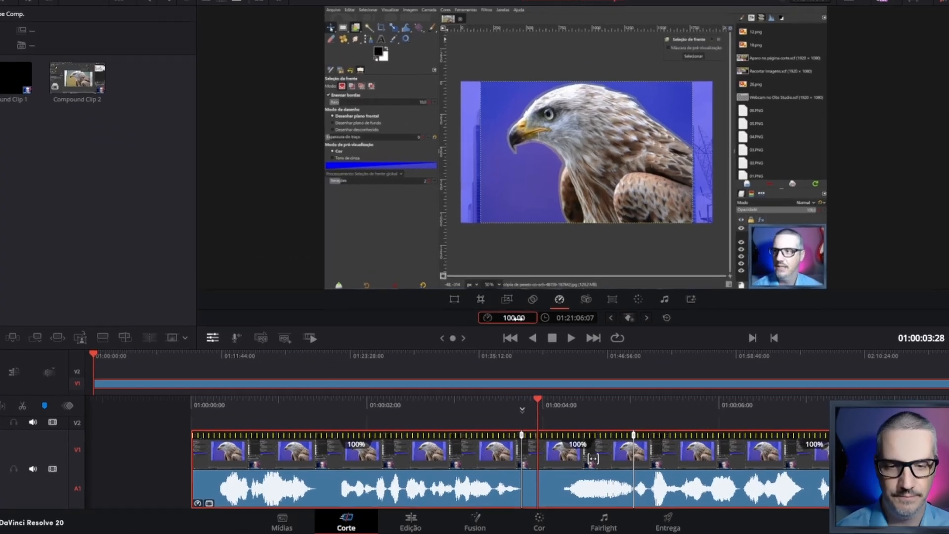
pyautogui.write('200')
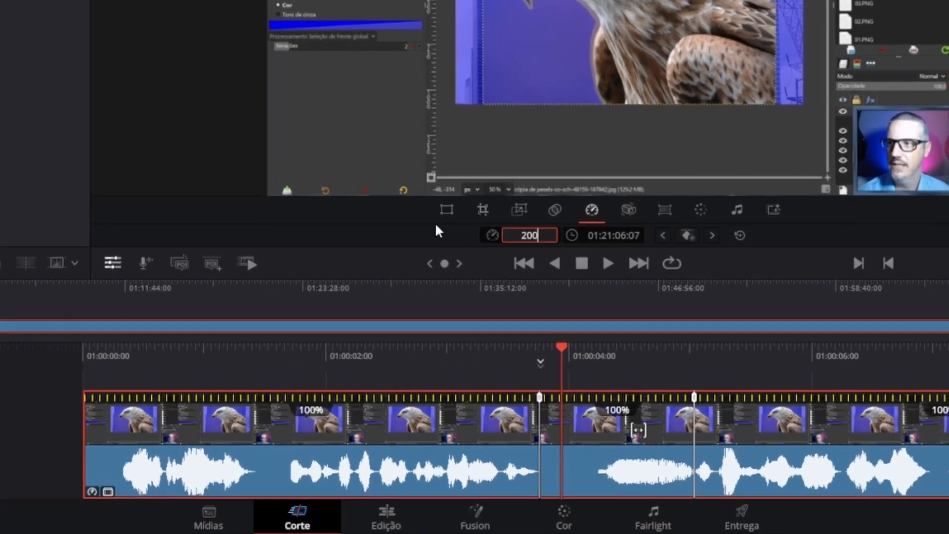
pyautogui.press('Return')
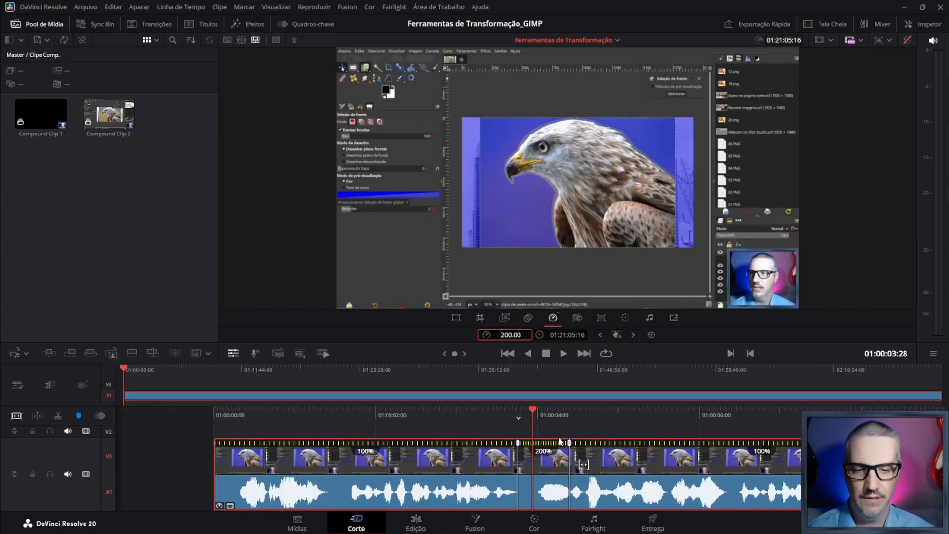
# Step: Play the timeline from 01:00:00:00 through the 200% section, then return the playhead to 01:00:03:29
pyautogui.press('Home')
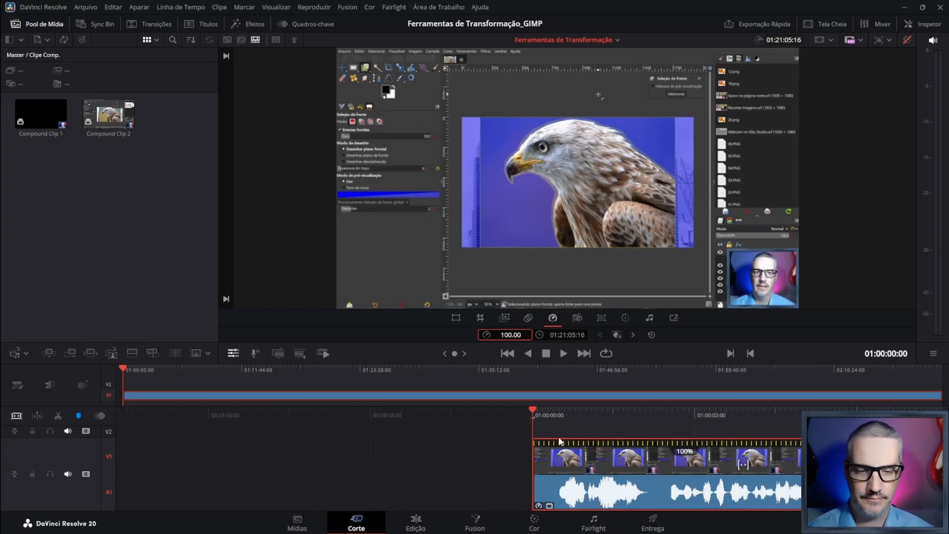
pyautogui.press('space')
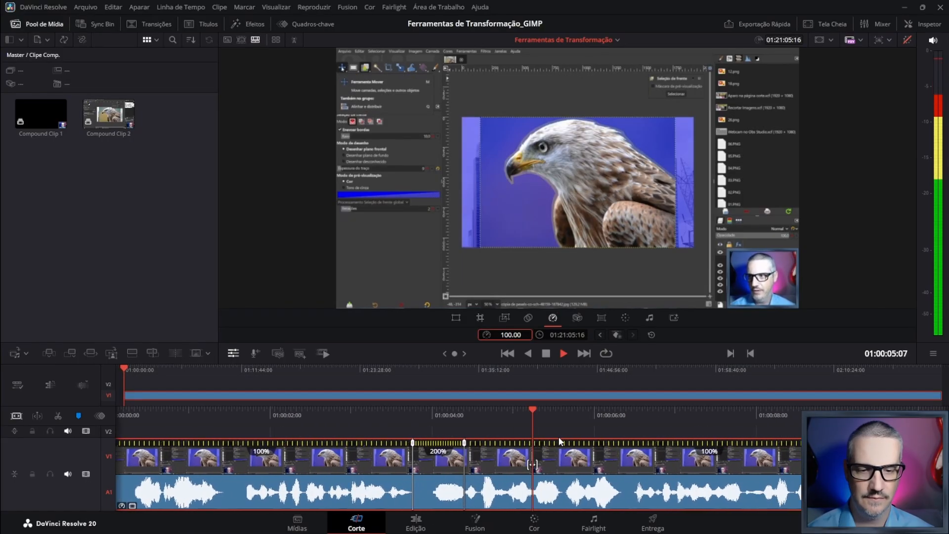
pyautogui.press('space')
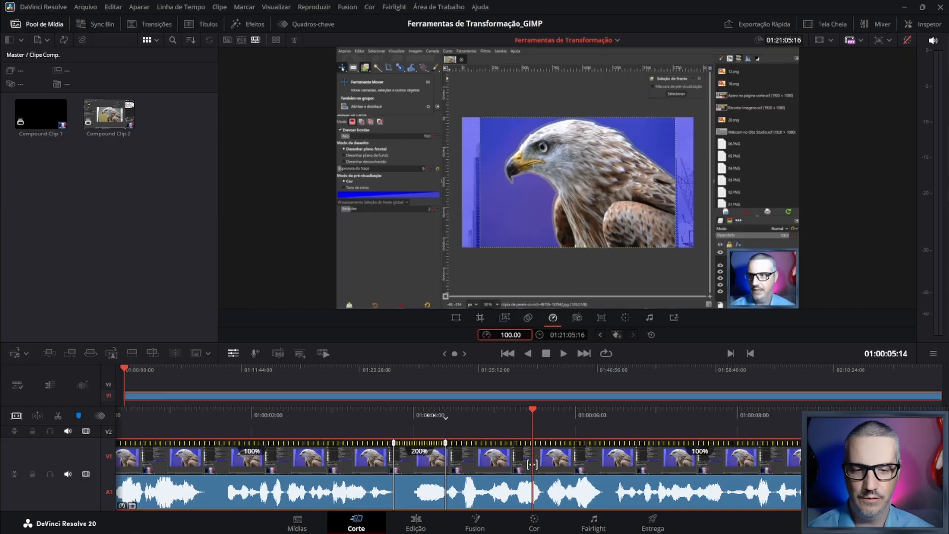
pyautogui.moveTo(445, 417); pyautogui.dragTo(549, 437)
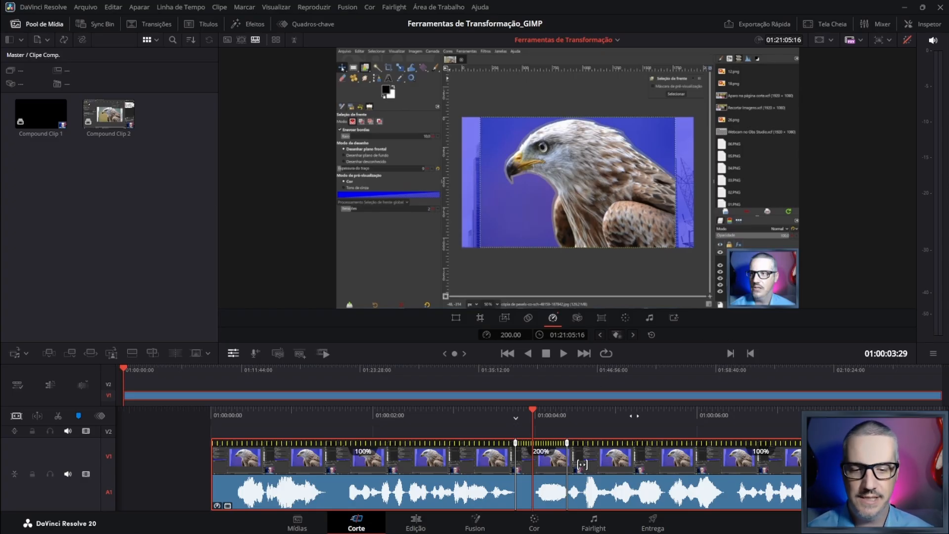
# Step: On the Fairlight page, split the audio clip at 01:00:03:29 and trim the second piece's start past the short sound
pyautogui.click(590, 529)
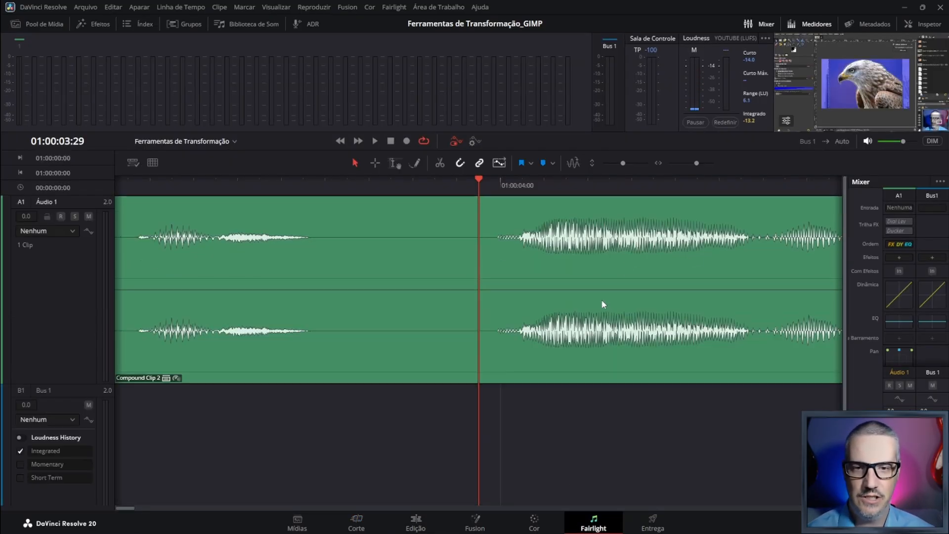
pyautogui.moveTo(697, 162); pyautogui.dragTo(693, 162)
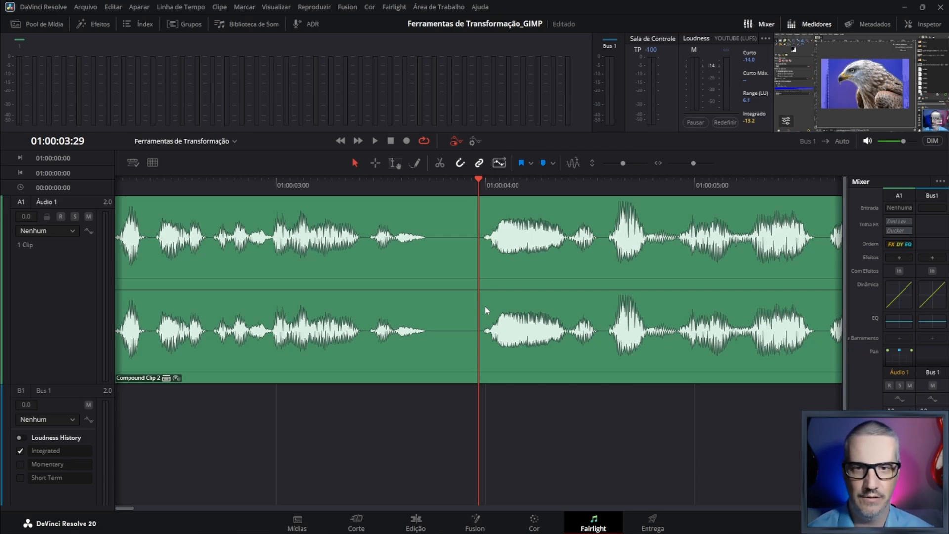
pyautogui.click(439, 164)
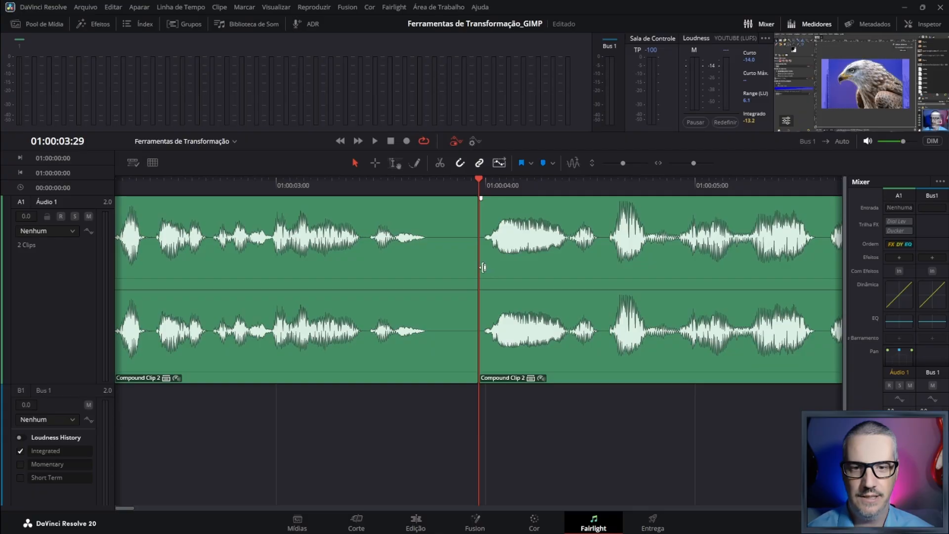
pyautogui.moveTo(483, 267); pyautogui.dragTo(569, 273)
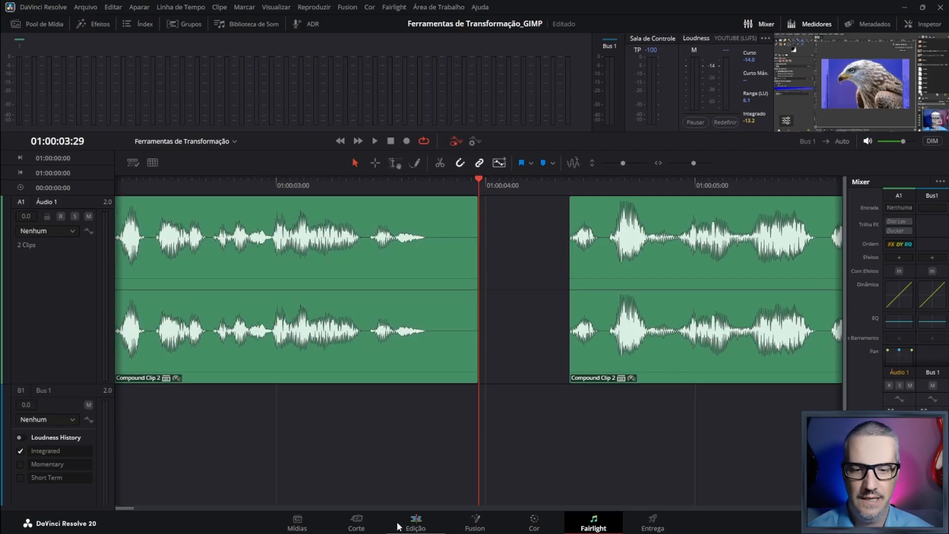
# Step: Return to the Cut page and play from the start through the silenced 200% section to check the result
pyautogui.click(354, 524)
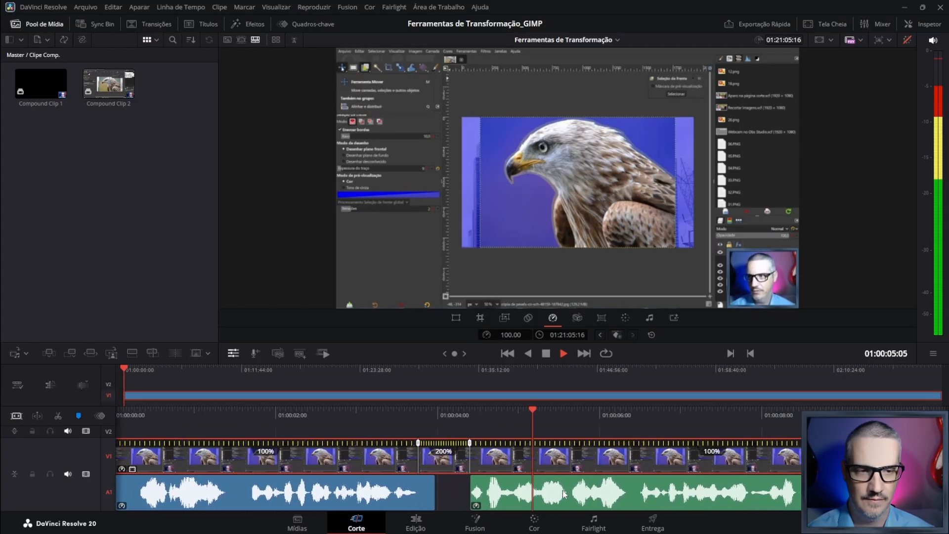
pyautogui.press('space')
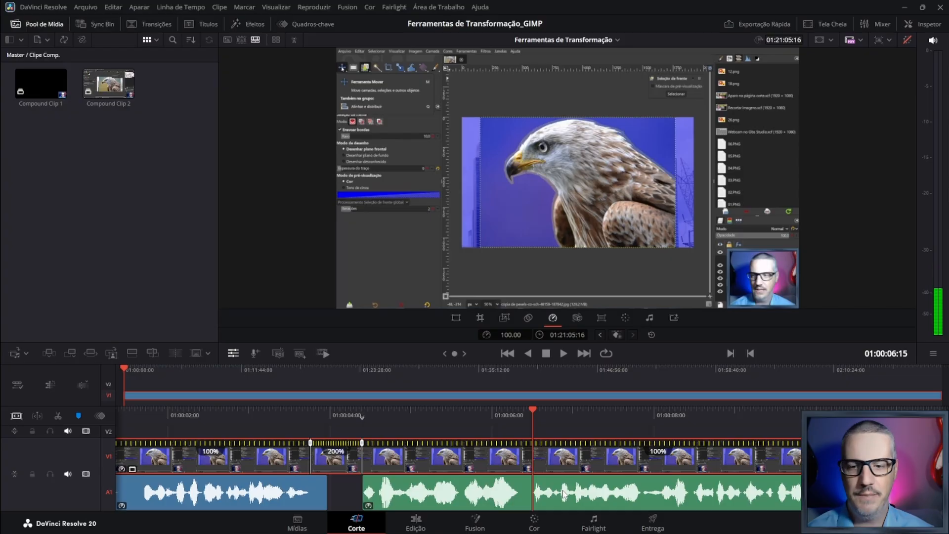
pyautogui.moveTo(362, 416); pyautogui.dragTo(560, 450)
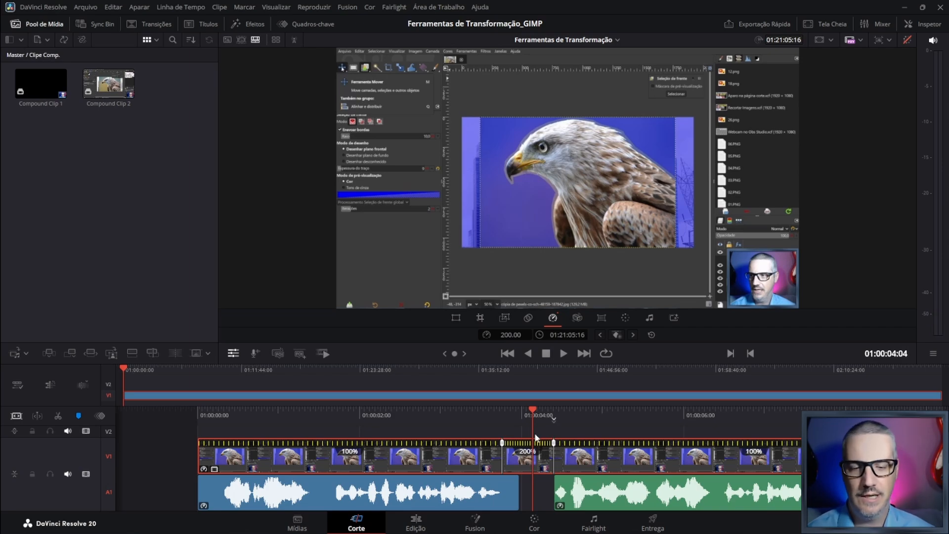
pyautogui.press('/')
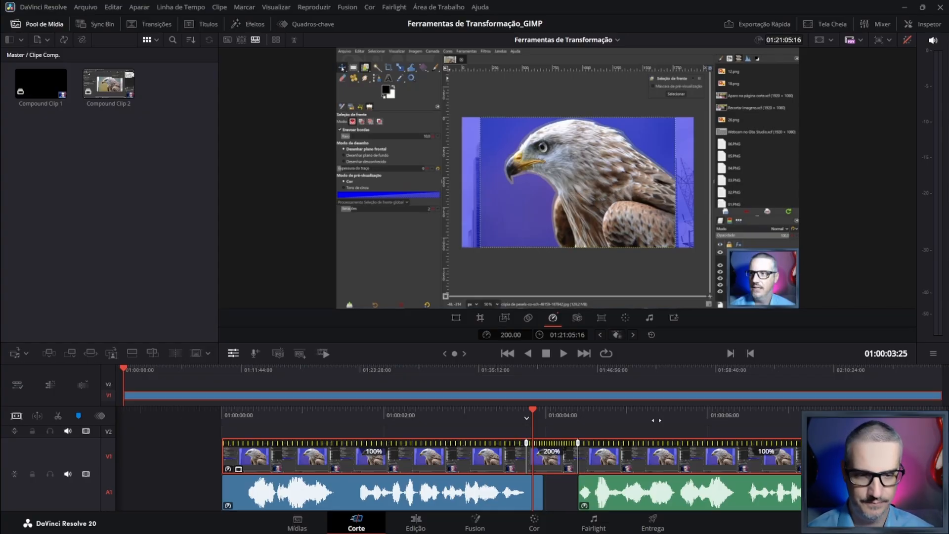
pyautogui.press('Home')
pyautogui.press('space')
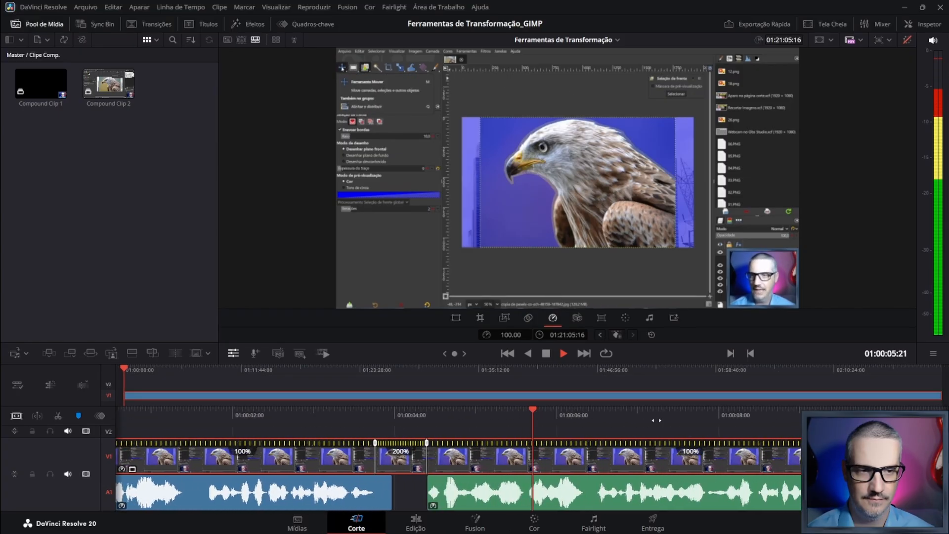
pyautogui.press('space')
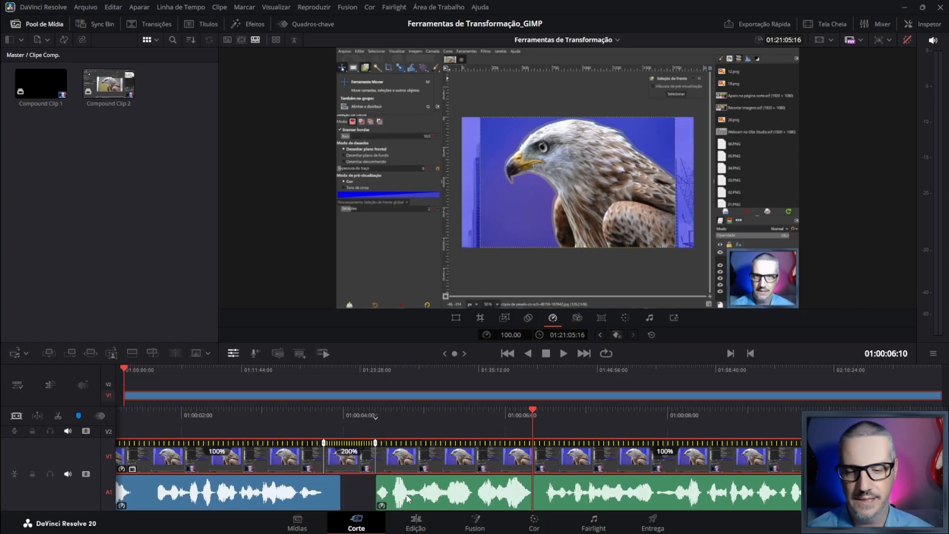
# Step: Undo the split and trim of the audio clip
pyautogui.click(446, 460)
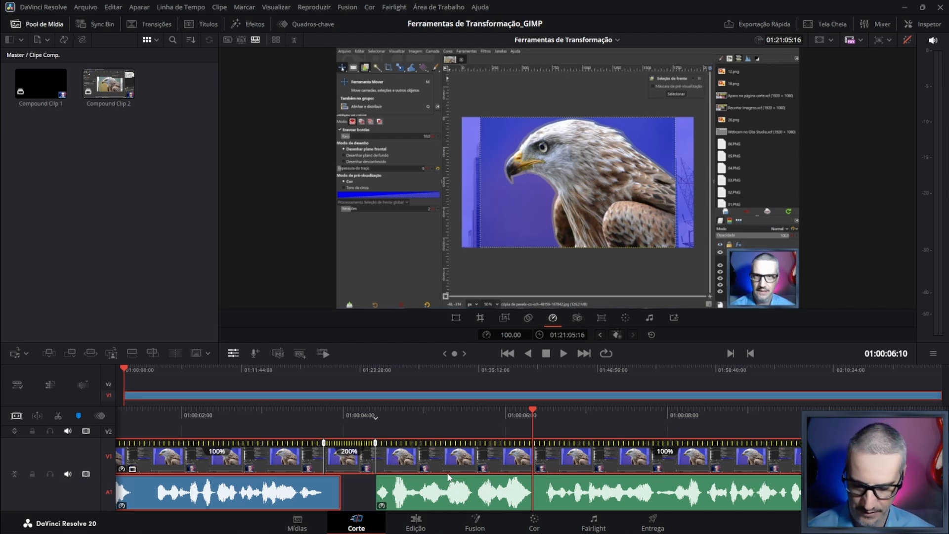
pyautogui.hotkey('ctrl', 'z')
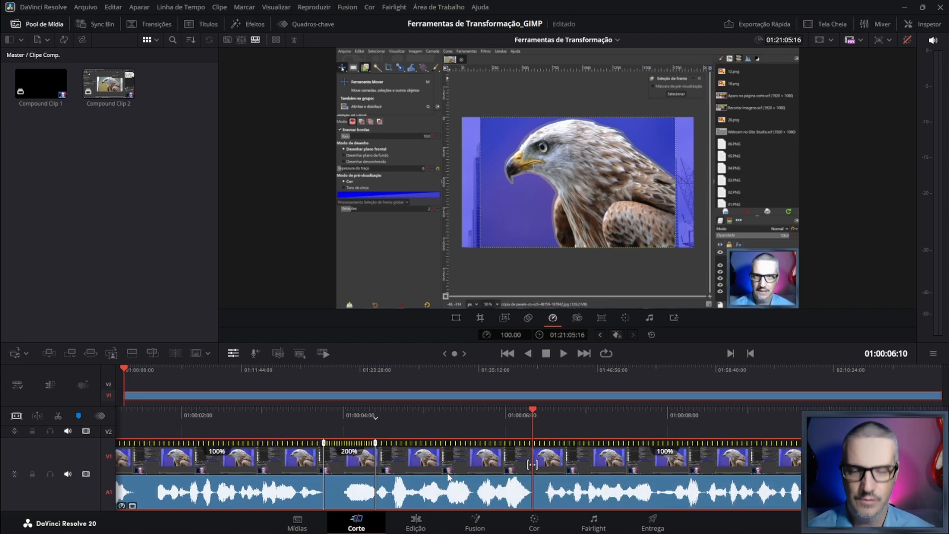
# Step: Add a timeline marker at 01:00:03:29, just before the short sound in the 200% section
pyautogui.moveTo(350, 428); pyautogui.dragTo(541, 428)
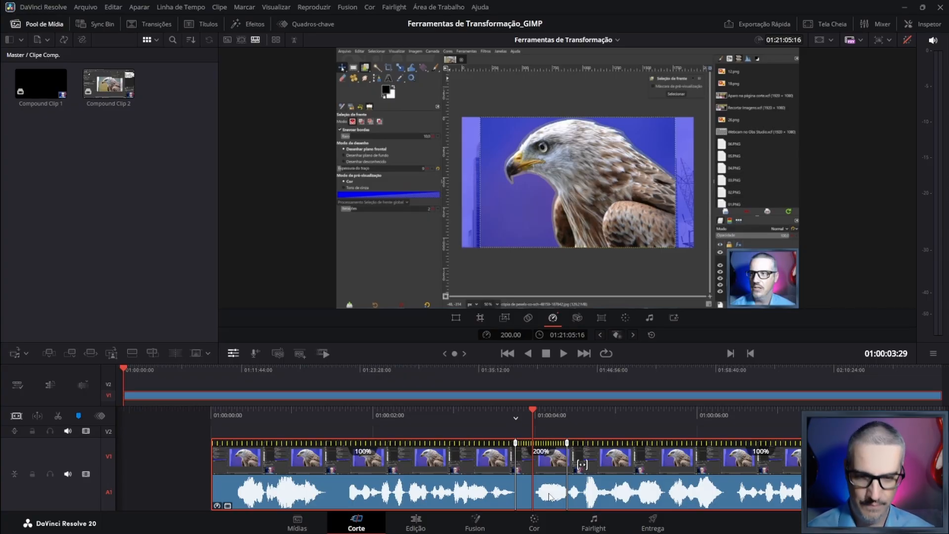
pyautogui.press('m')
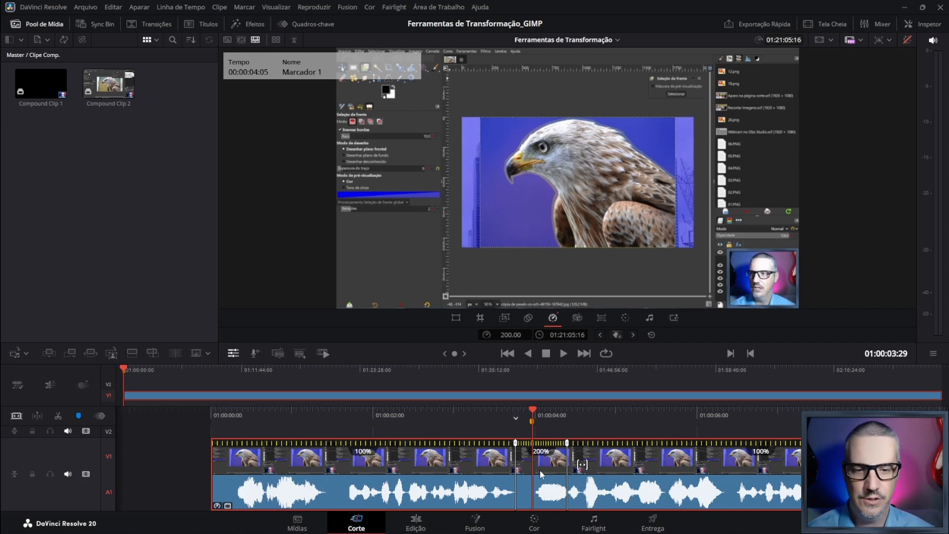
# Step: Add two speed points around the next silent gap, one where speech stops and one at 01:00:22:11 where it resumes
pyautogui.press('space')
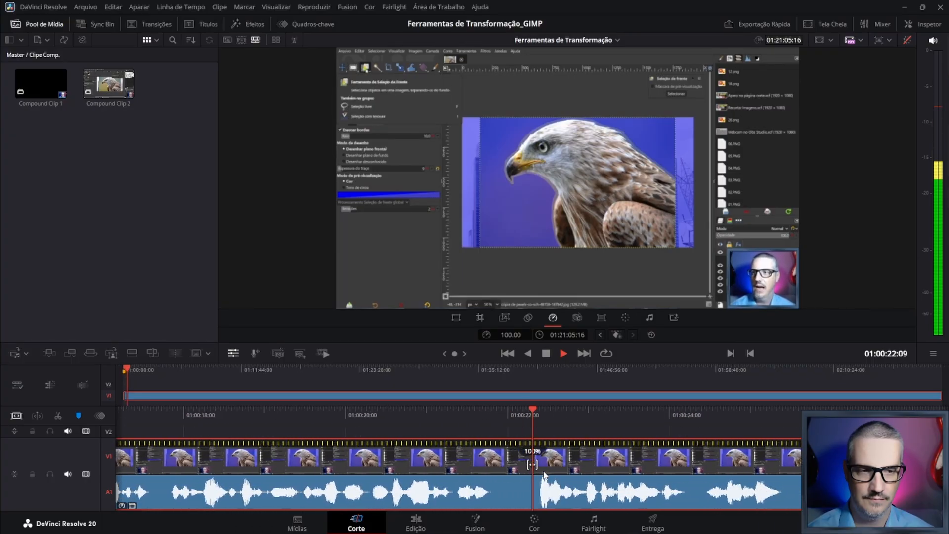
pyautogui.press('space')
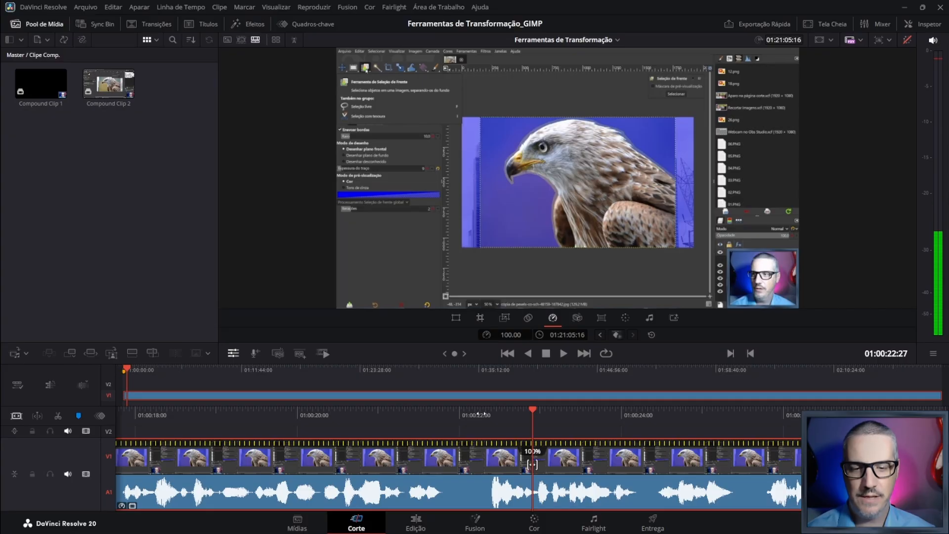
pyautogui.moveTo(458, 415); pyautogui.dragTo(560, 415)
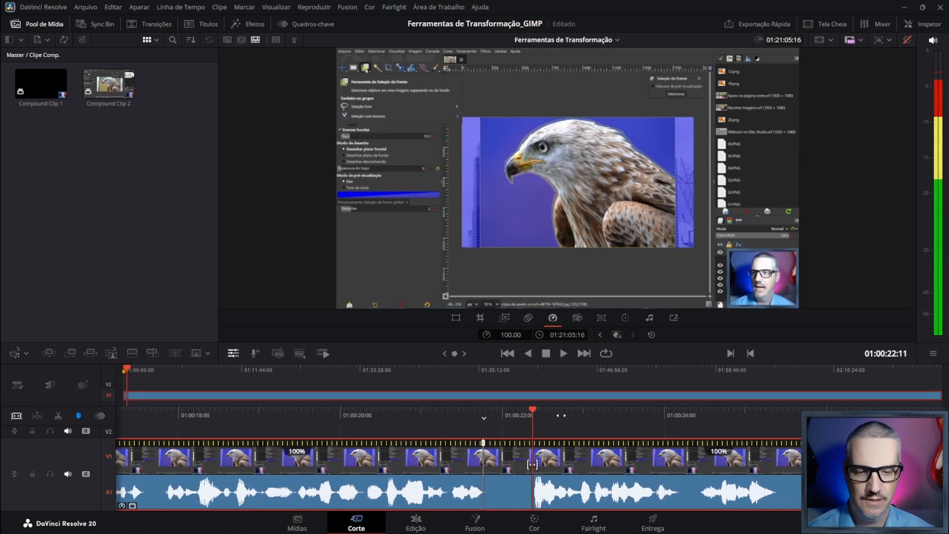
pyautogui.click(617, 335)
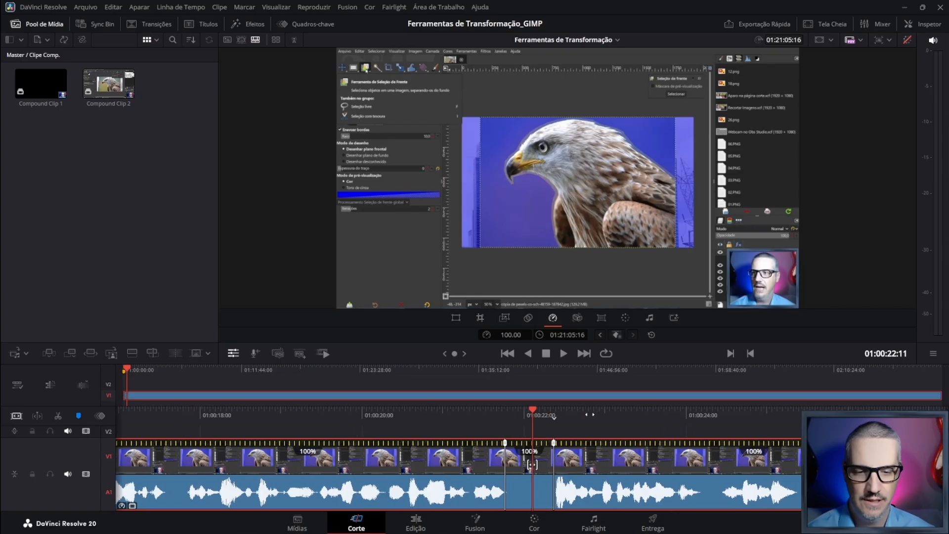
# Step: Set the speed of the silent gap between the two new speed points near 01:00:22:00 to 200%
pyautogui.click(512, 335)
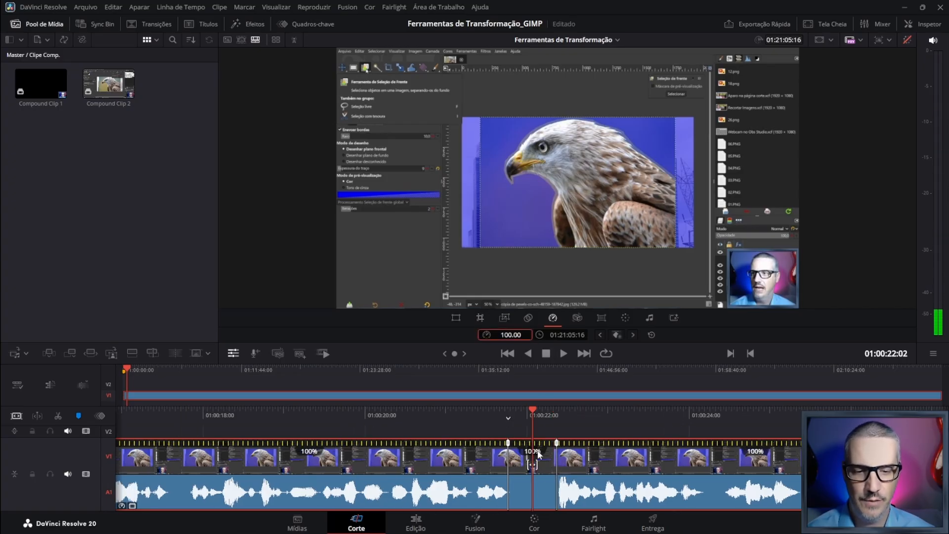
pyautogui.press('Return')
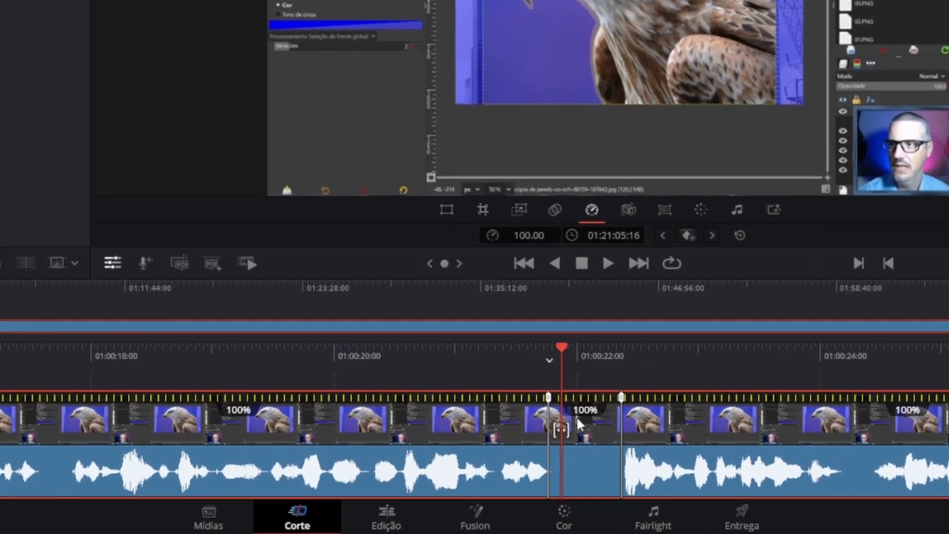
pyautogui.click(580, 409)
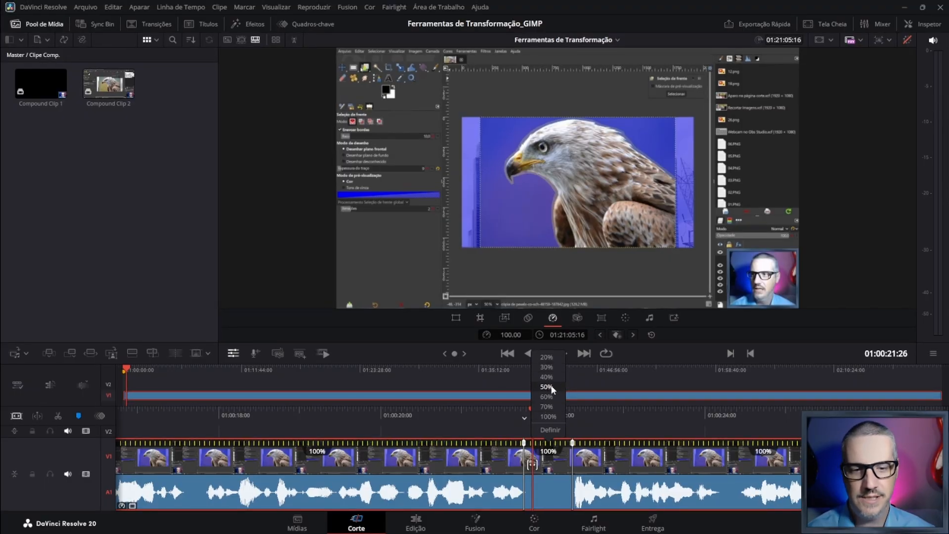
pyautogui.click(552, 430)
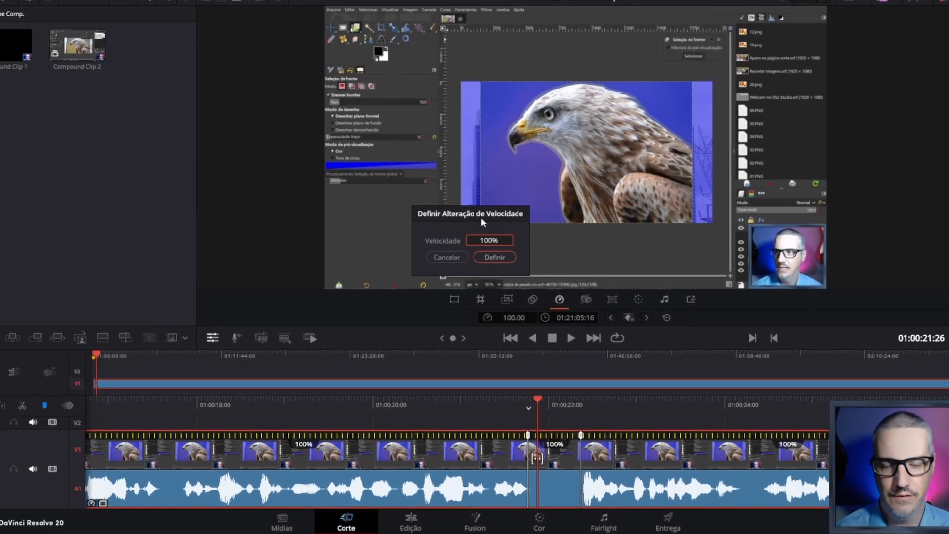
pyautogui.write('200')
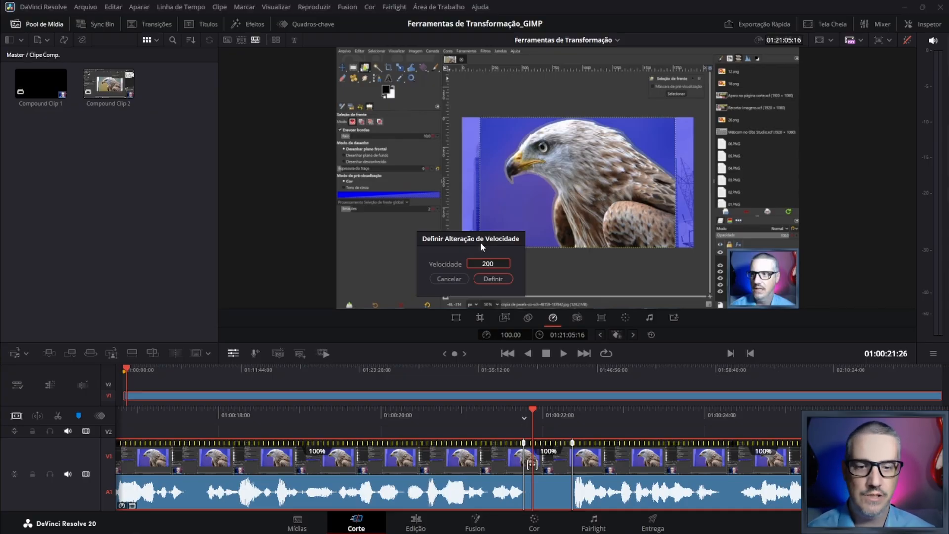
pyautogui.press('Return')
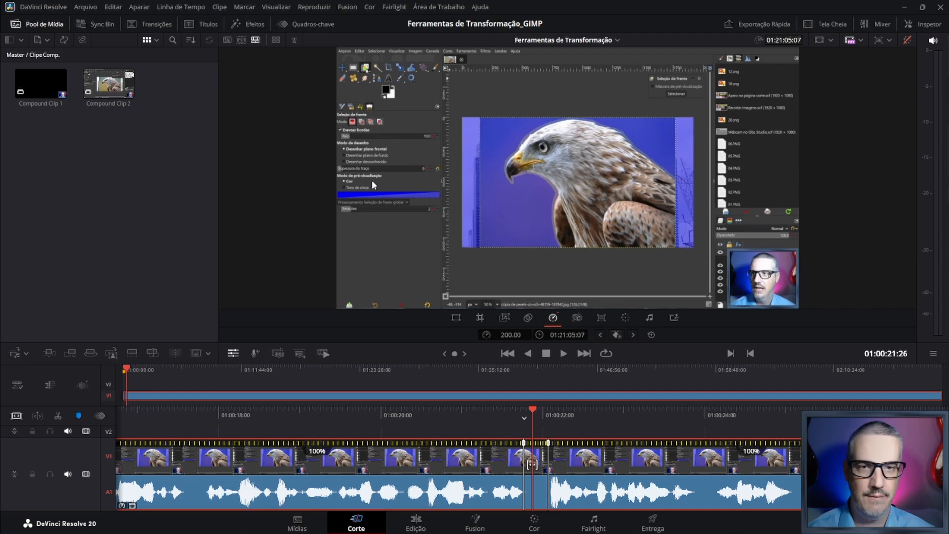
# Step: Rewind to about 01:00:19:05 and play forward through the sped-up silent gap to check the transition
pyautogui.press('j')
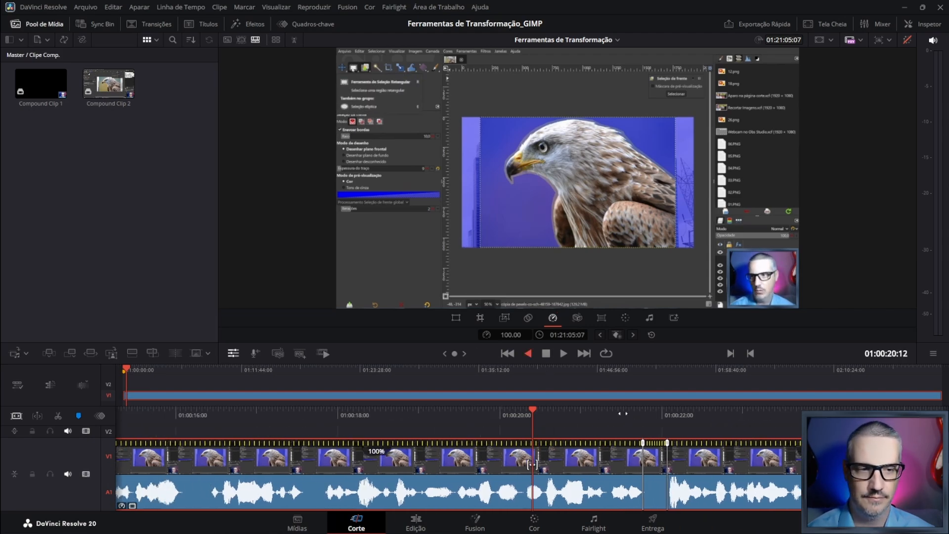
pyautogui.press('k')
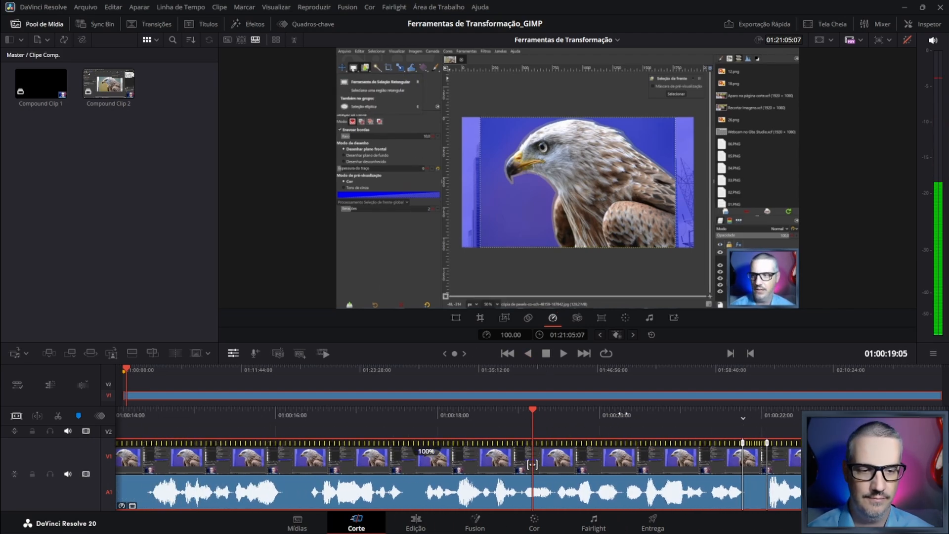
pyautogui.press('l')
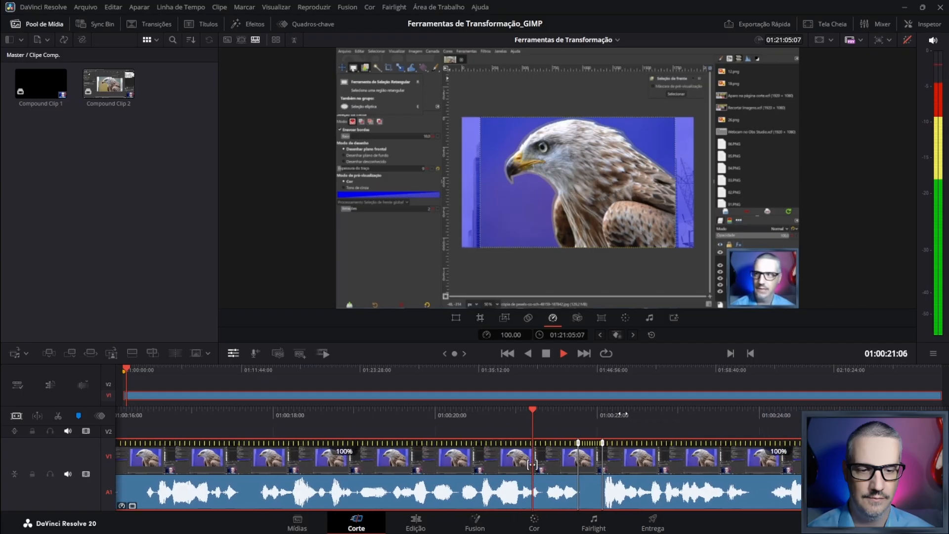
pyautogui.press('k')
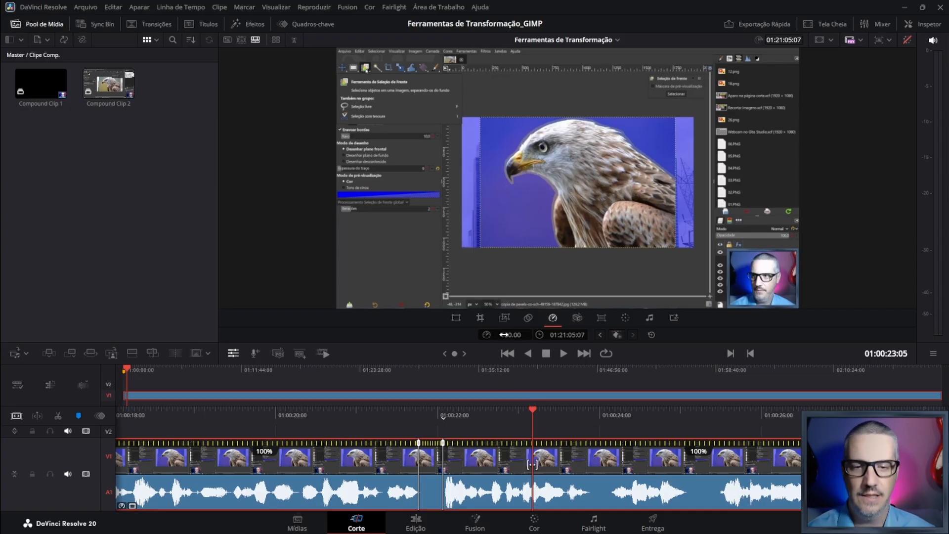
# Step: Return to the first sped-up section at the 01:00:03:29 marker and lower its speed to 160%
pyautogui.moveTo(510, 335); pyautogui.dragTo(540, 335)
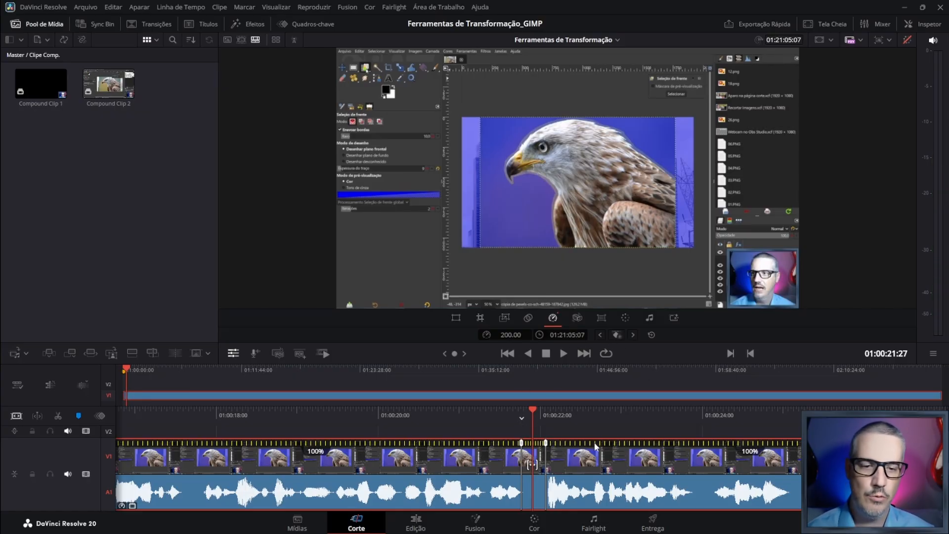
pyautogui.click(632, 335)
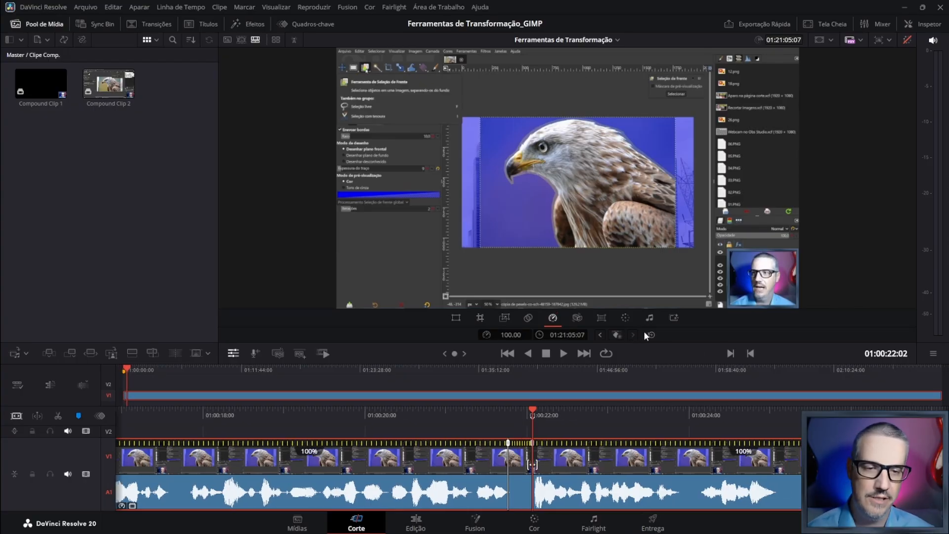
pyautogui.click(600, 335)
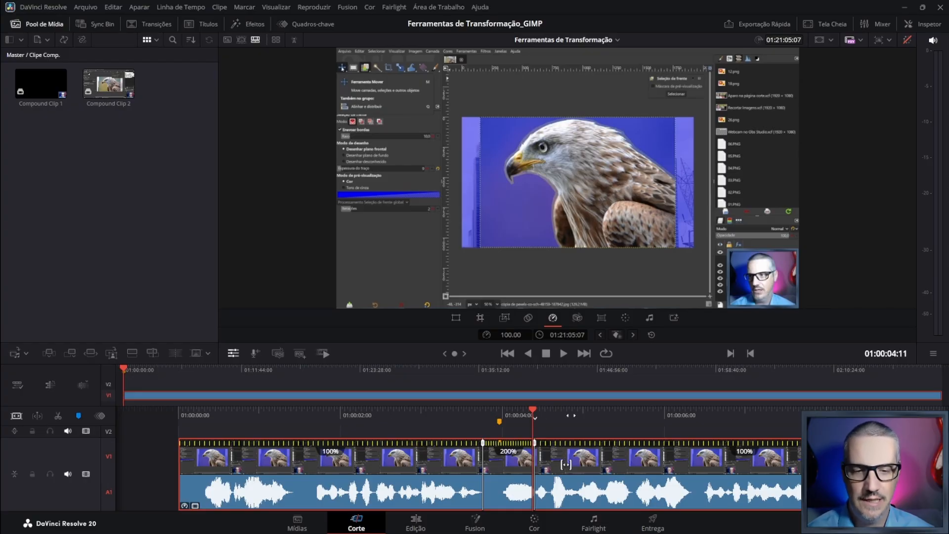
pyautogui.hotkey('shift', 'Up')
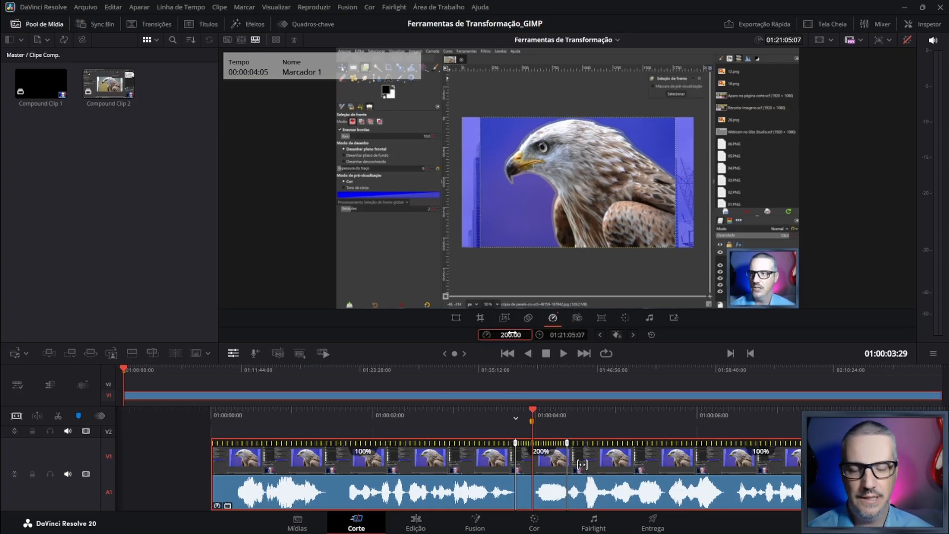
pyautogui.moveTo(512, 333); pyautogui.dragTo(512, 333)
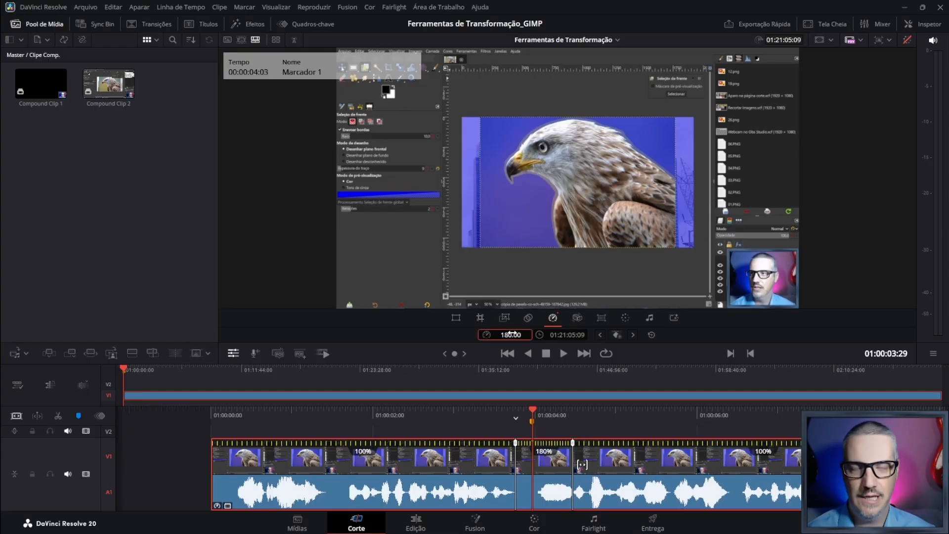
pyautogui.moveTo(513, 333); pyautogui.dragTo(512, 334)
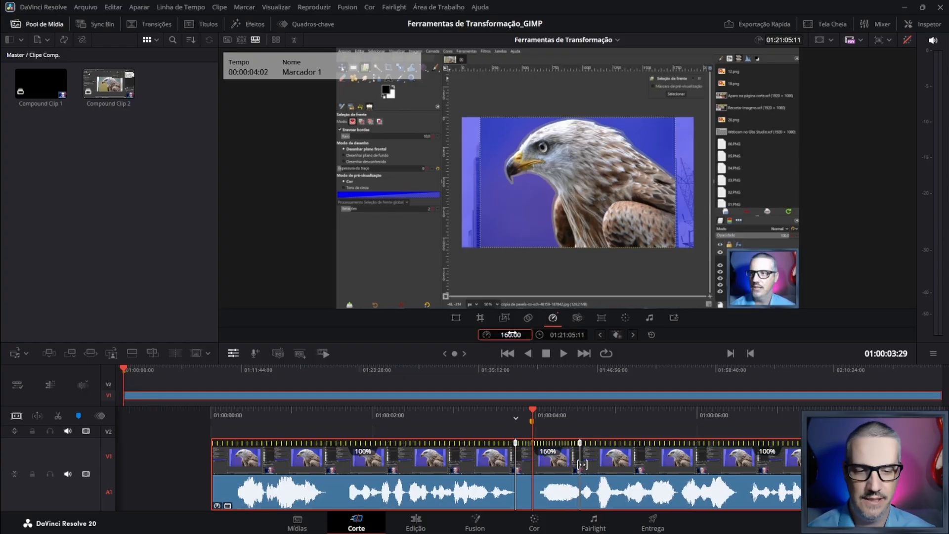
# Step: Play from just before the 160% section until after it to check how the short sound is heard
pyautogui.press('j')
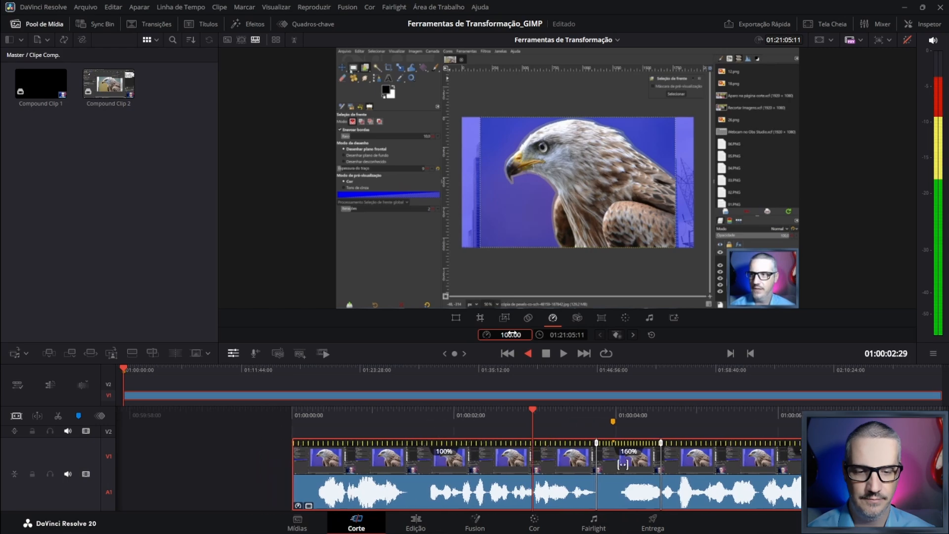
pyautogui.press('l')
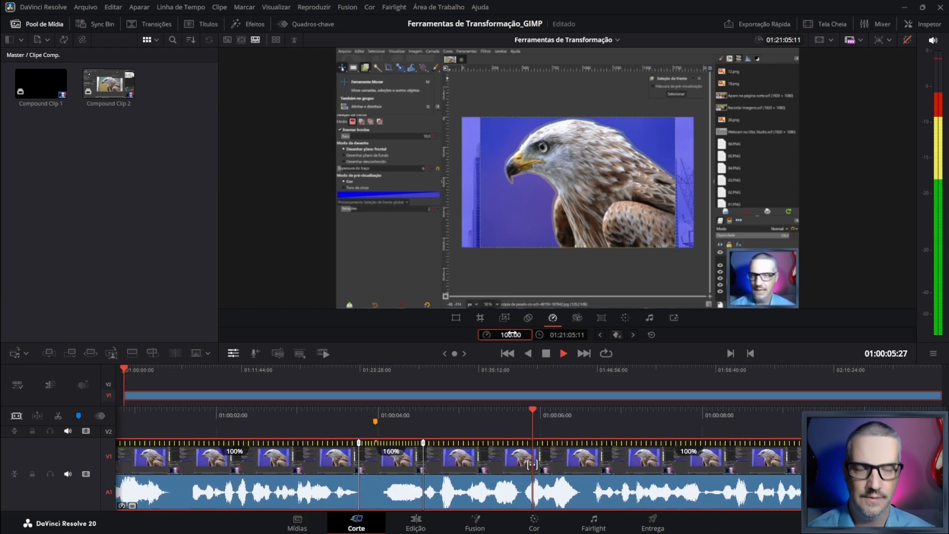
pyautogui.press('k')
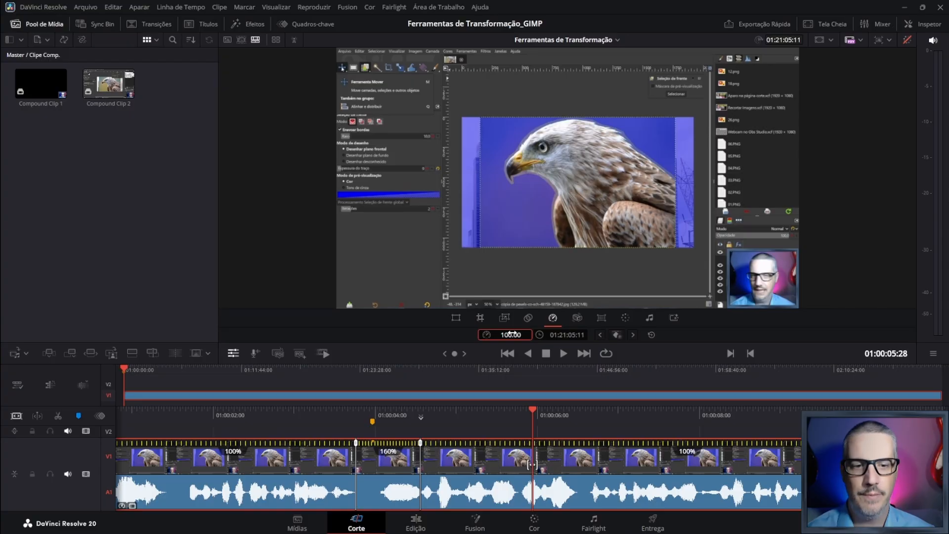
# Step: Try moving the second gap's end speed point earlier and past the start of speech, and return it to where speech resumes
pyautogui.click(632, 334)
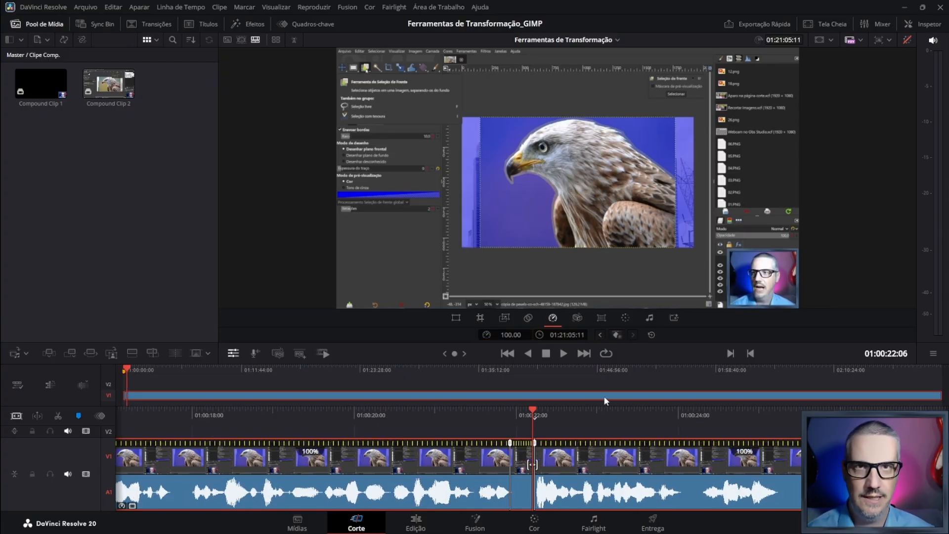
pyautogui.click(520, 448)
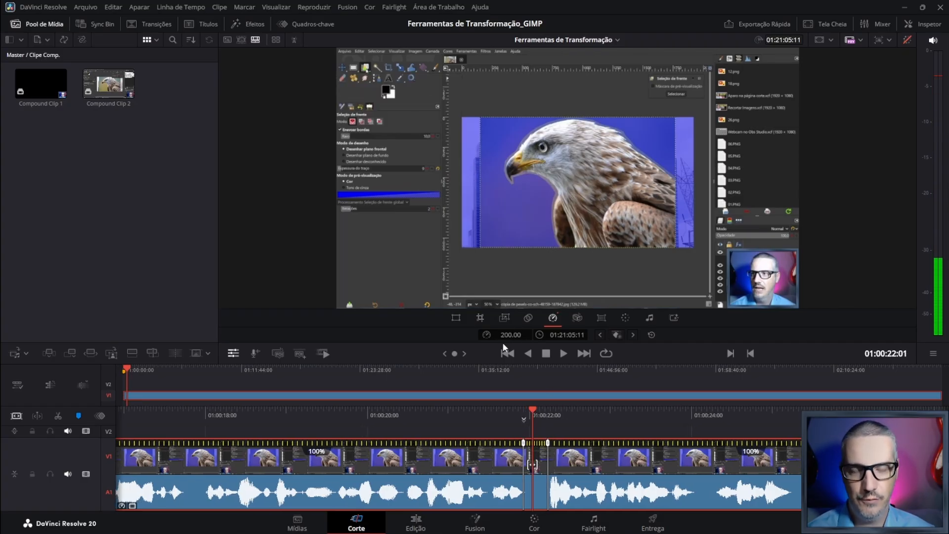
pyautogui.moveTo(548, 444); pyautogui.dragTo(537, 446)
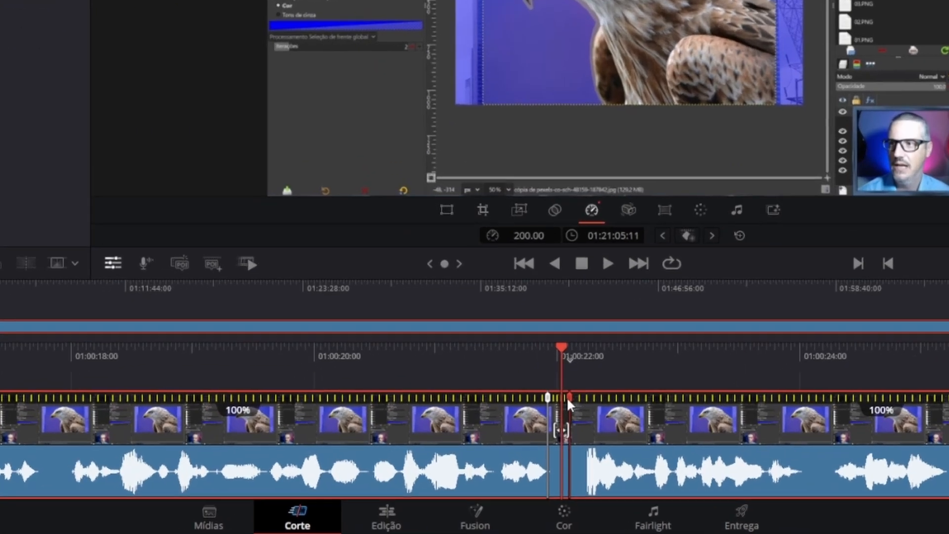
pyautogui.moveTo(568, 400); pyautogui.dragTo(568, 400)
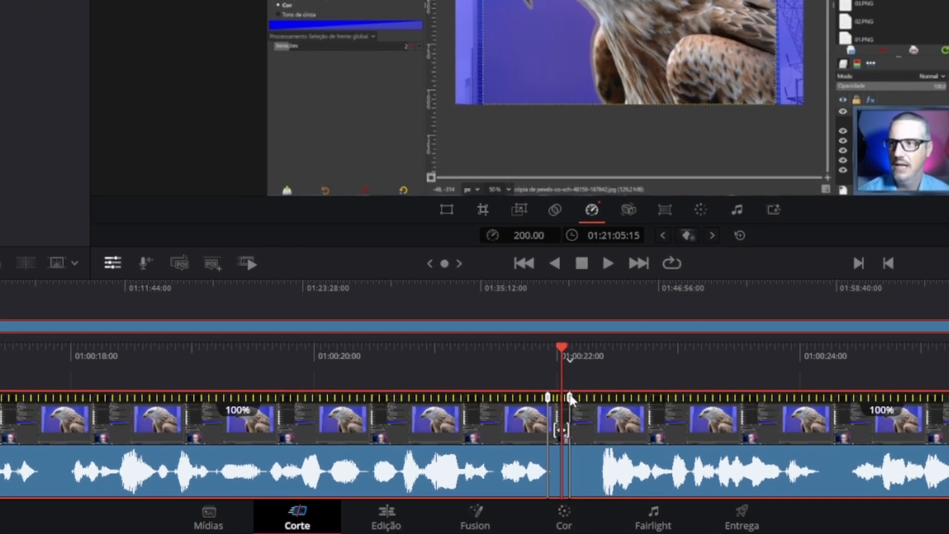
pyautogui.moveTo(570, 397); pyautogui.dragTo(641, 398)
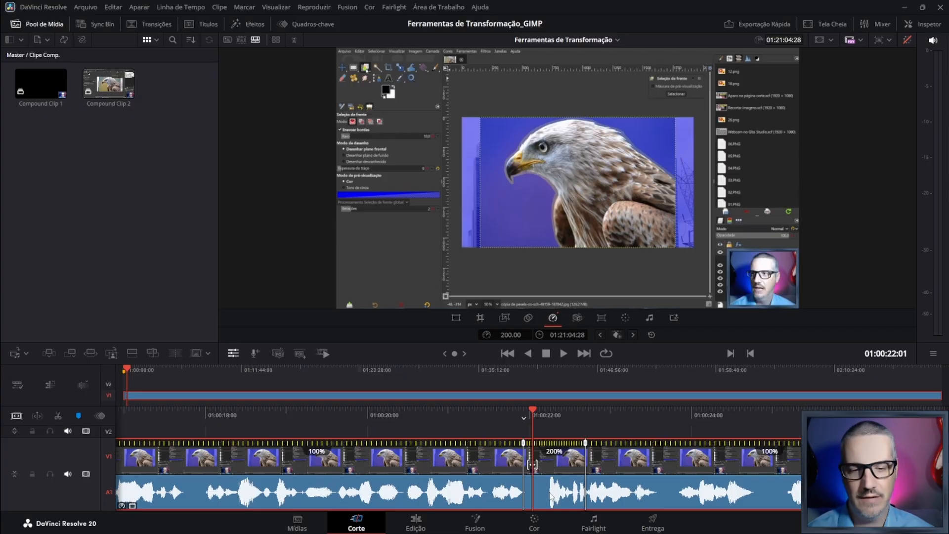
pyautogui.moveTo(586, 444); pyautogui.dragTo(549, 444)
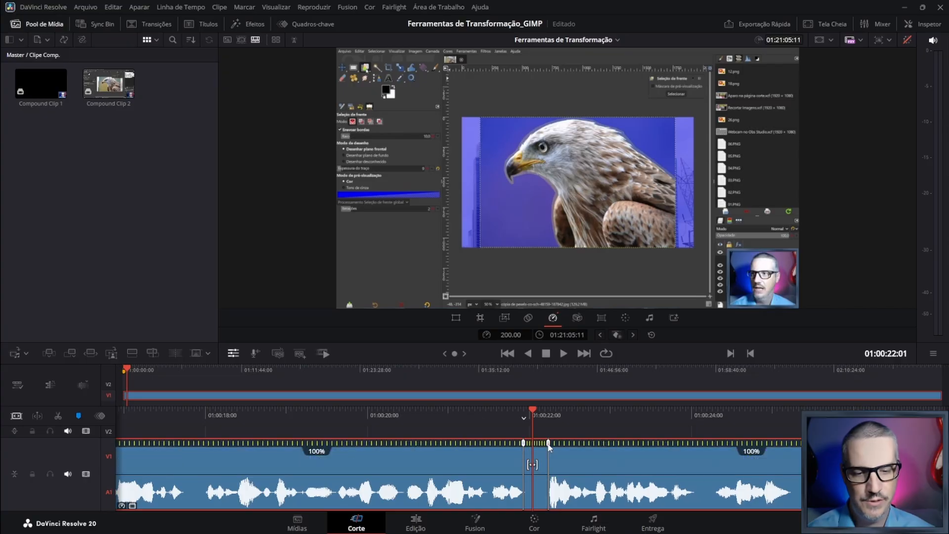
# Step: Save the project and play on to the next silent gap, placing the playhead where speech stops at 01:00:38:25
pyautogui.hotkey('ctrl', 's')
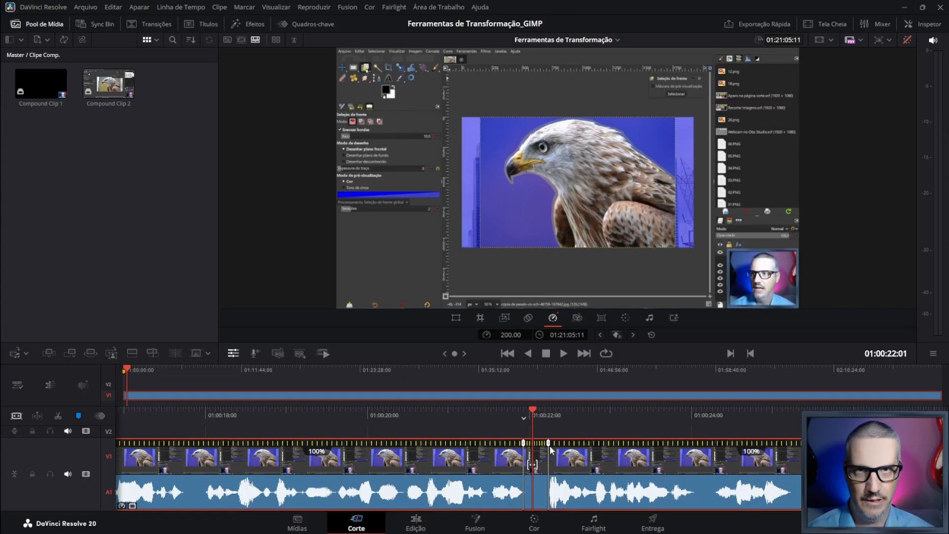
pyautogui.press('space')
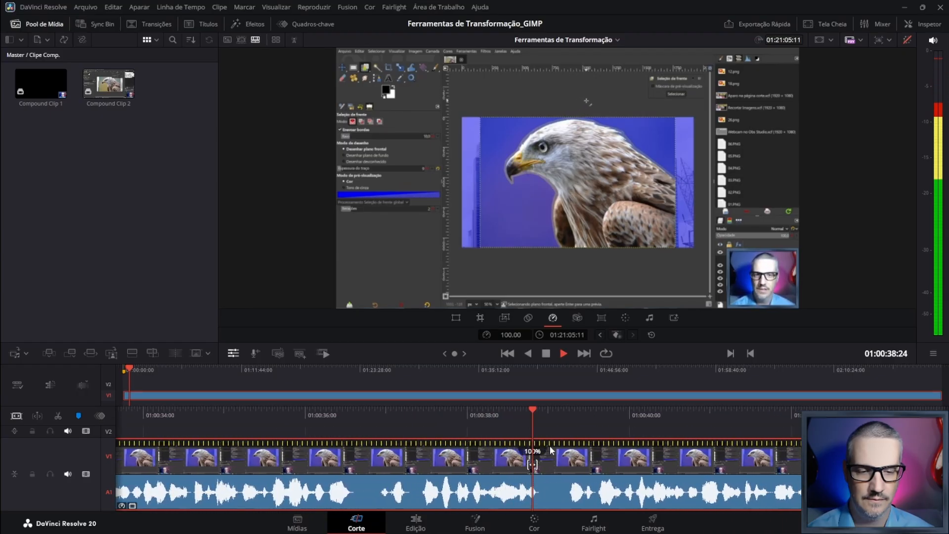
pyautogui.press('space')
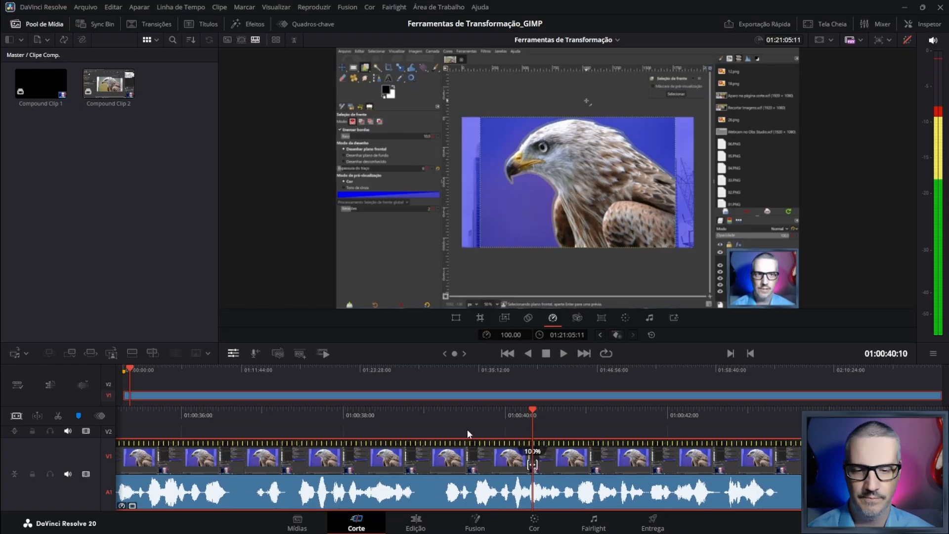
pyautogui.scroll(5, 561, 428)
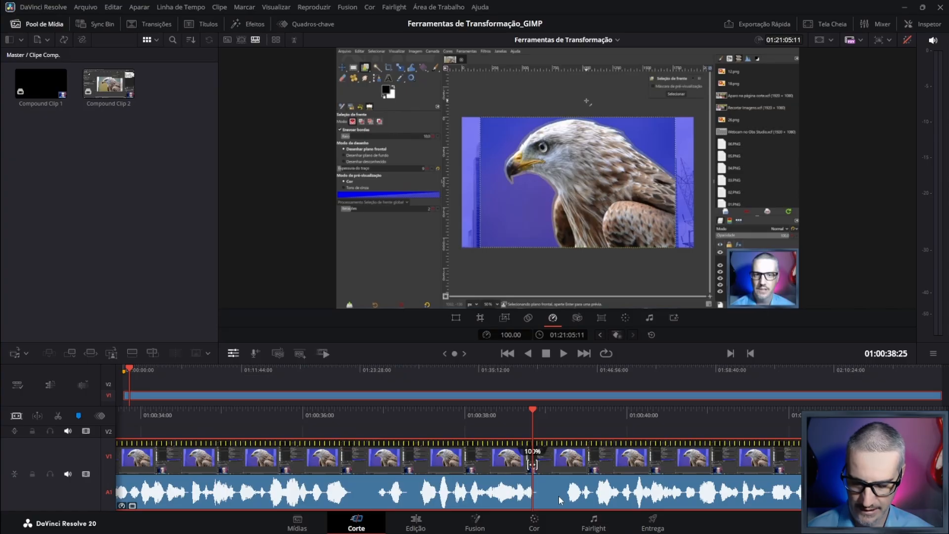
# Step: Open the keyboard customization and check which command the H key has for the Cut page timeline
pyautogui.hotkey('ctrl', 'alt', 'k')
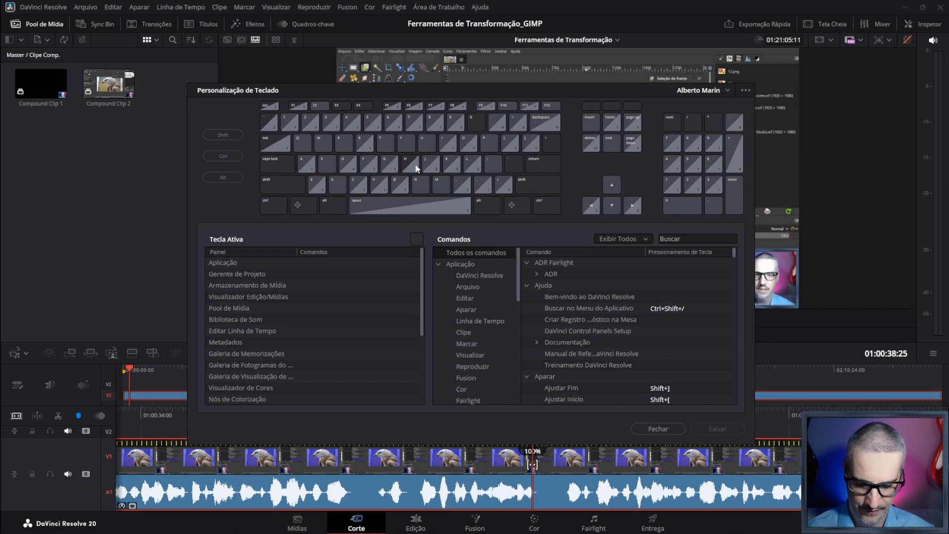
pyautogui.click(414, 166)
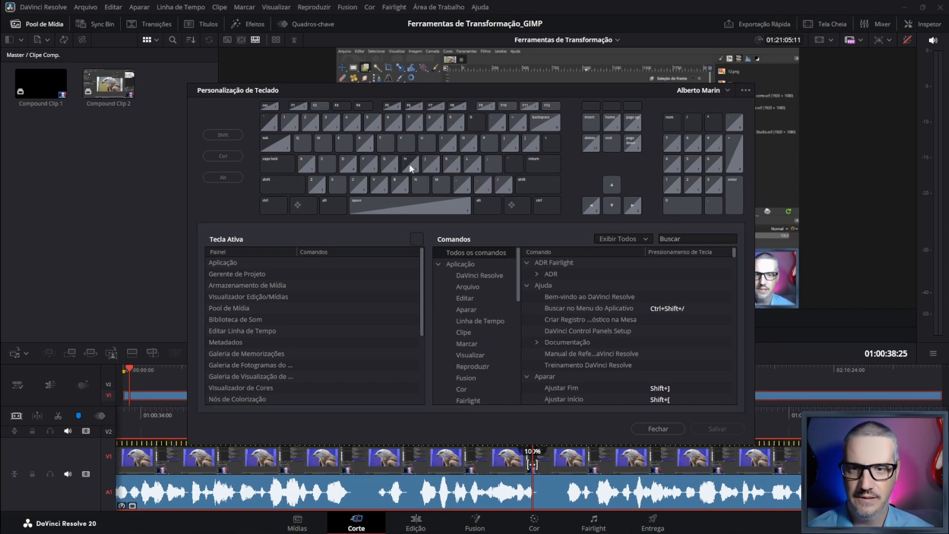
pyautogui.click(413, 168)
pyautogui.scroll(-3, 380, 285)
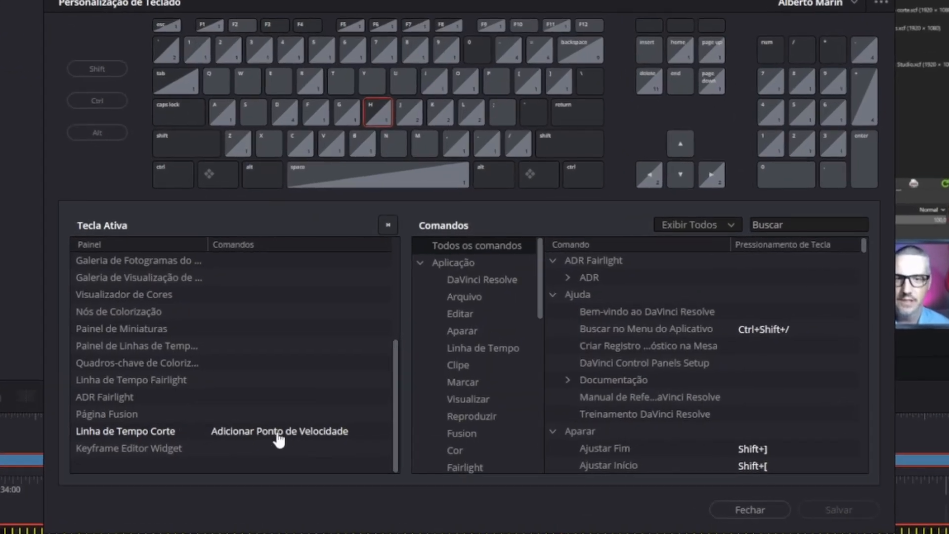
pyautogui.click(372, 111)
# Step: Search the commands for "adicionar ponto" and check the key assigned to Adicionar Ponto de Velocidade under Linha de Tempo Corte > Clipe
pyautogui.click(788, 219)
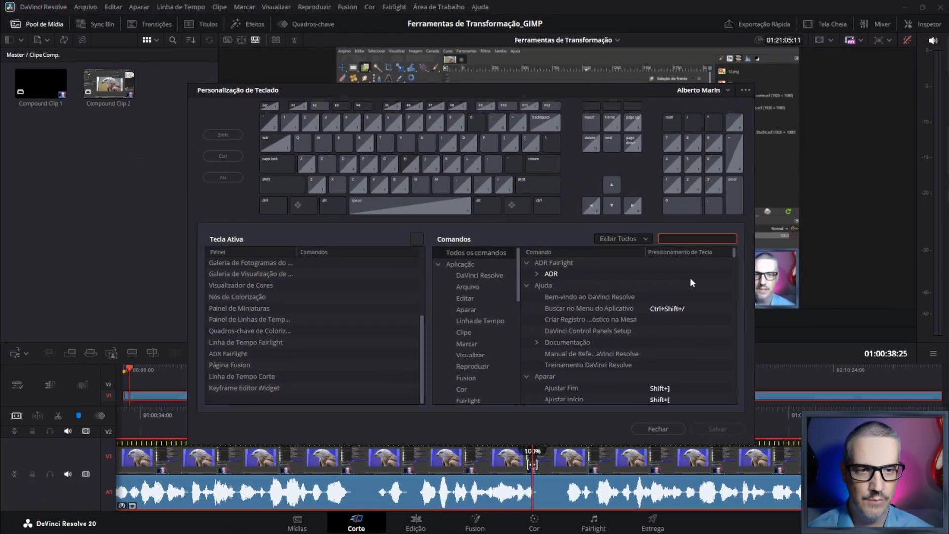
pyautogui.write('ad')
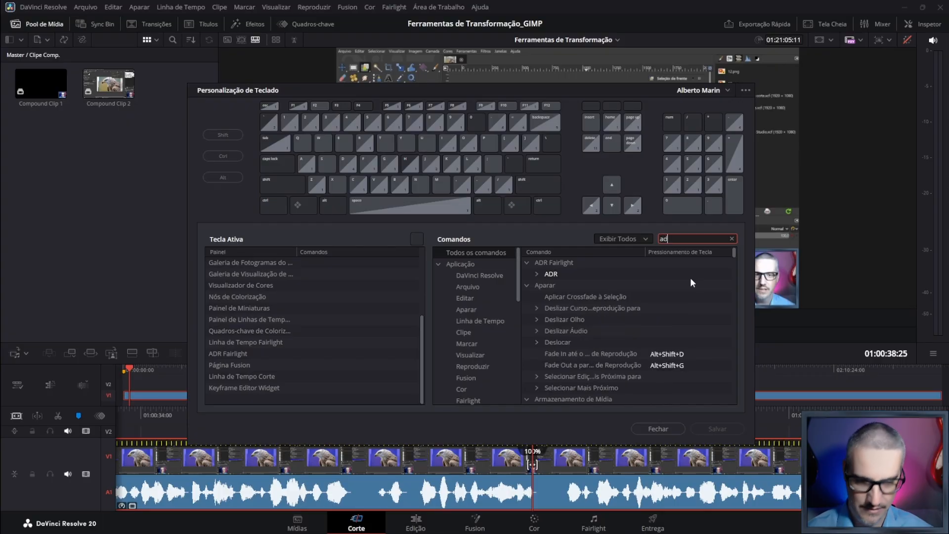
pyautogui.write('ici')
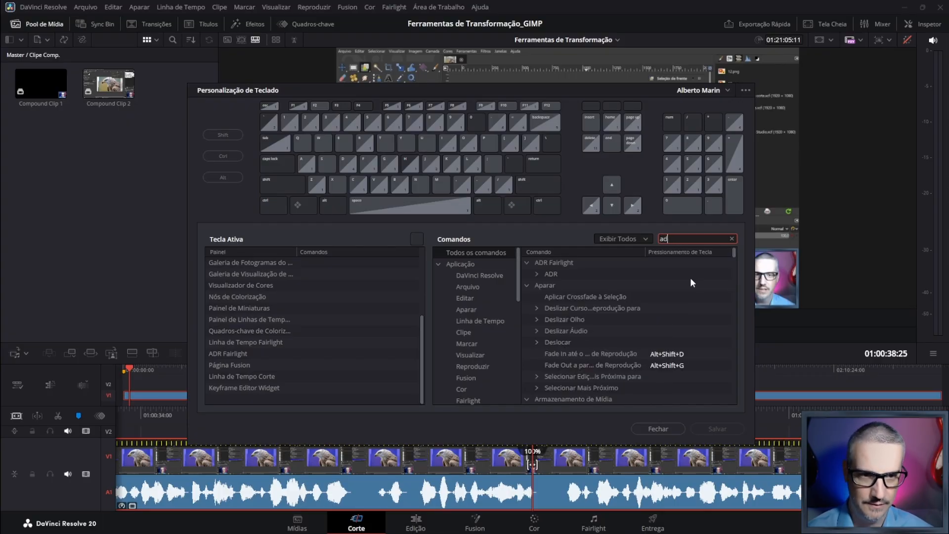
pyautogui.write('onar')
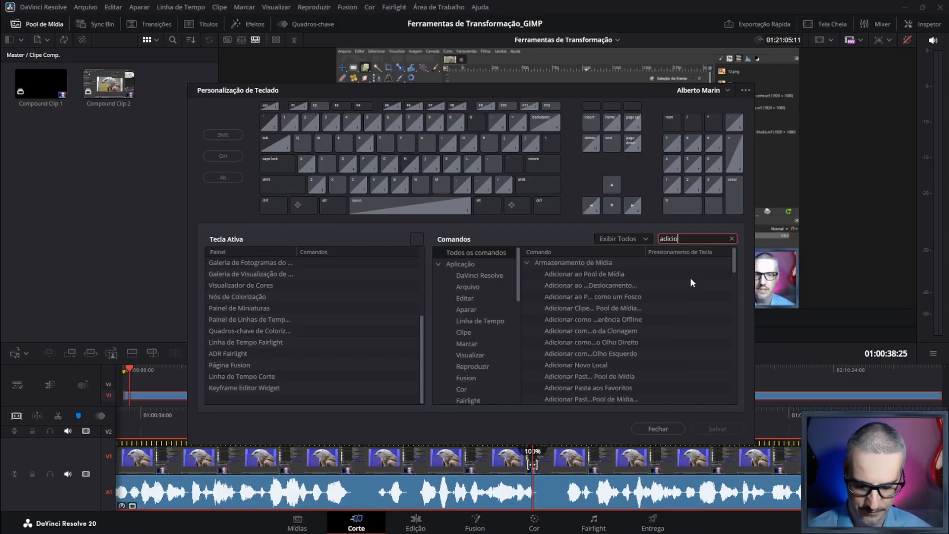
pyautogui.write(' ponto')
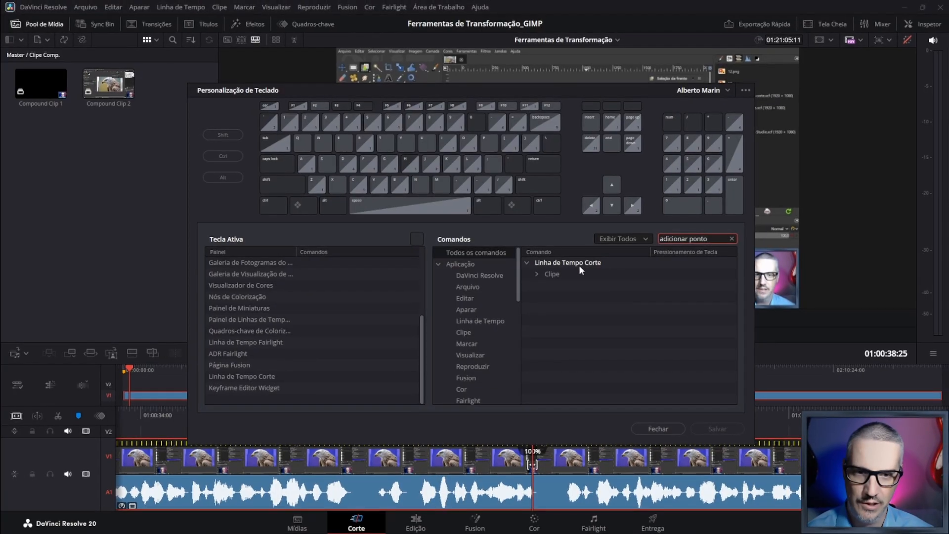
pyautogui.click(536, 274)
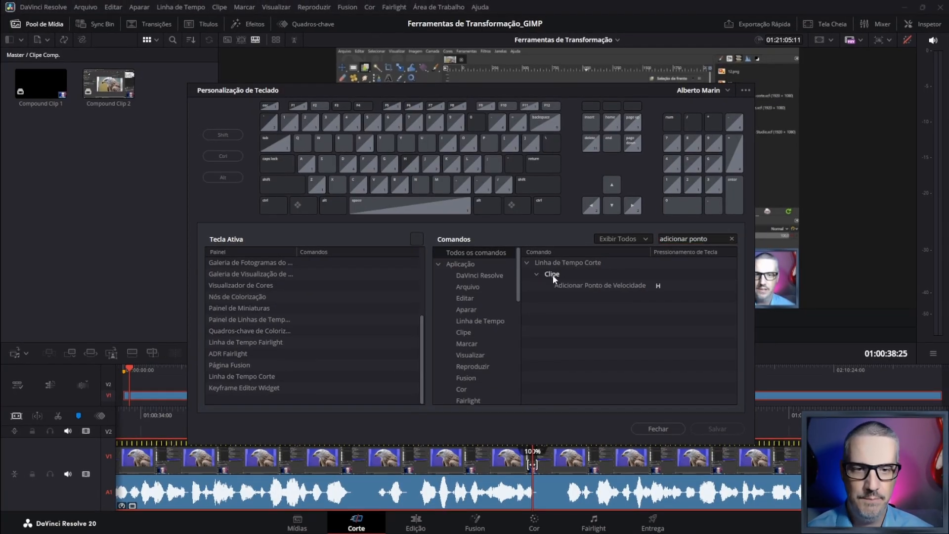
pyautogui.click(657, 286)
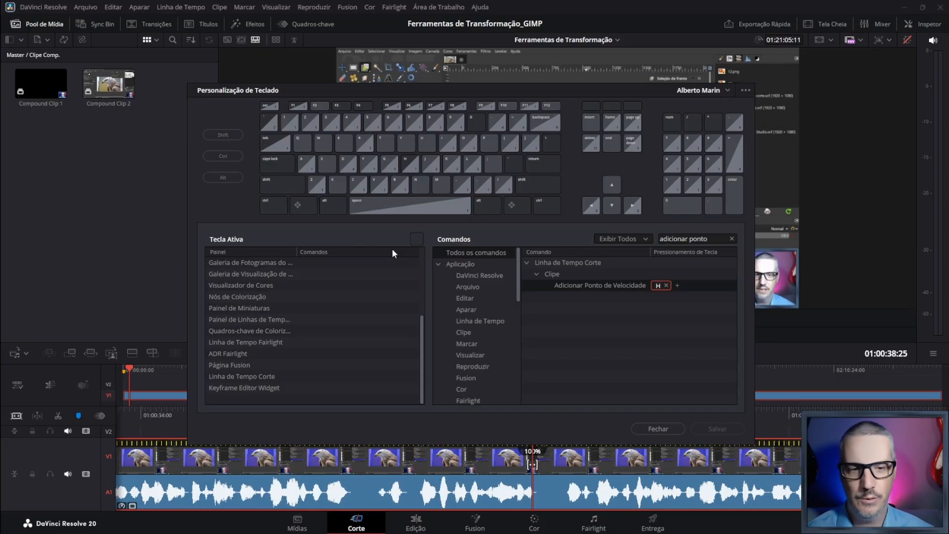
# Step: Switch to the DaVinci Resolve keyboard preset to check the speed point command's shortcut there, and return to the custom preset
pyautogui.click(728, 91)
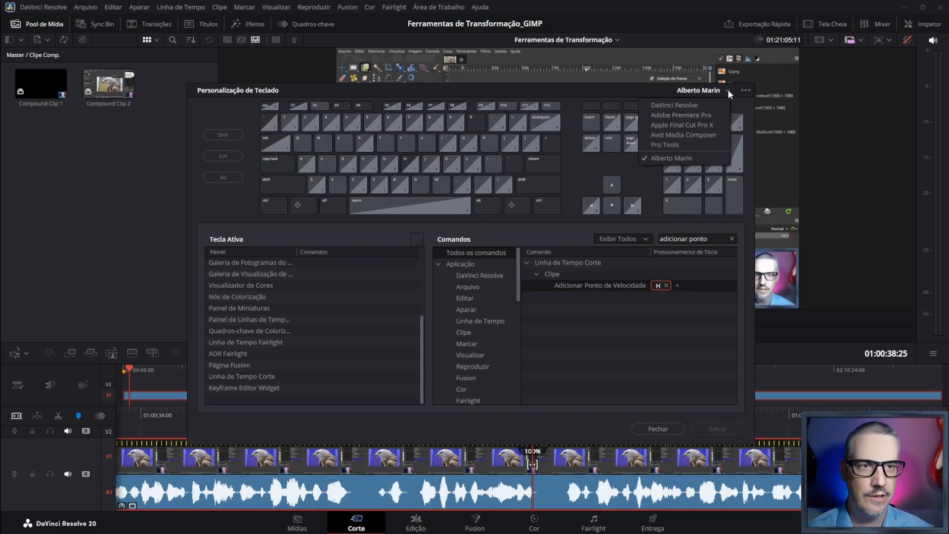
pyautogui.click(678, 107)
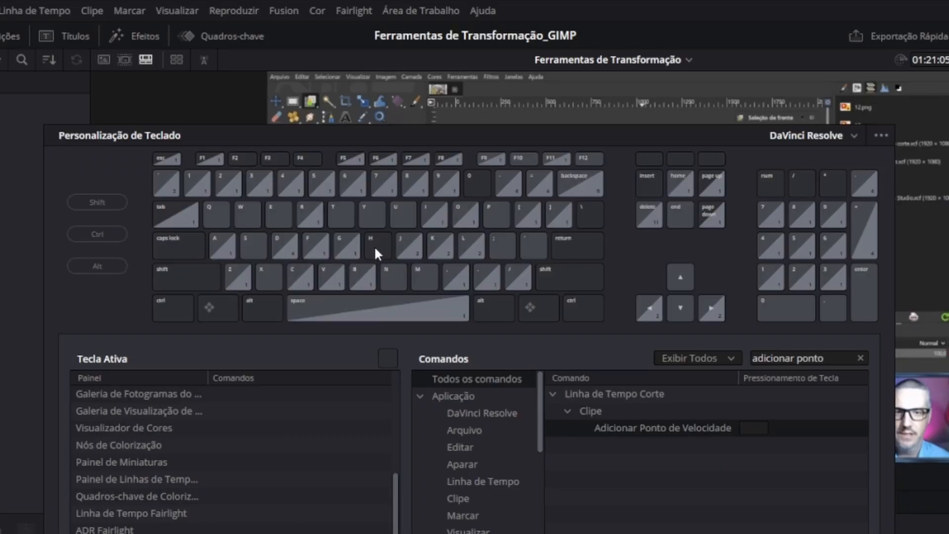
pyautogui.click(853, 135)
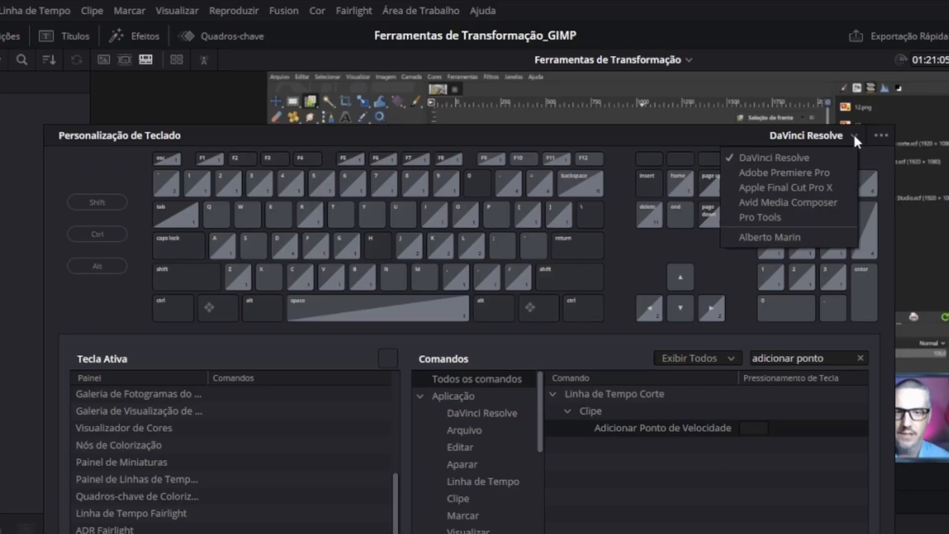
pyautogui.click(775, 236)
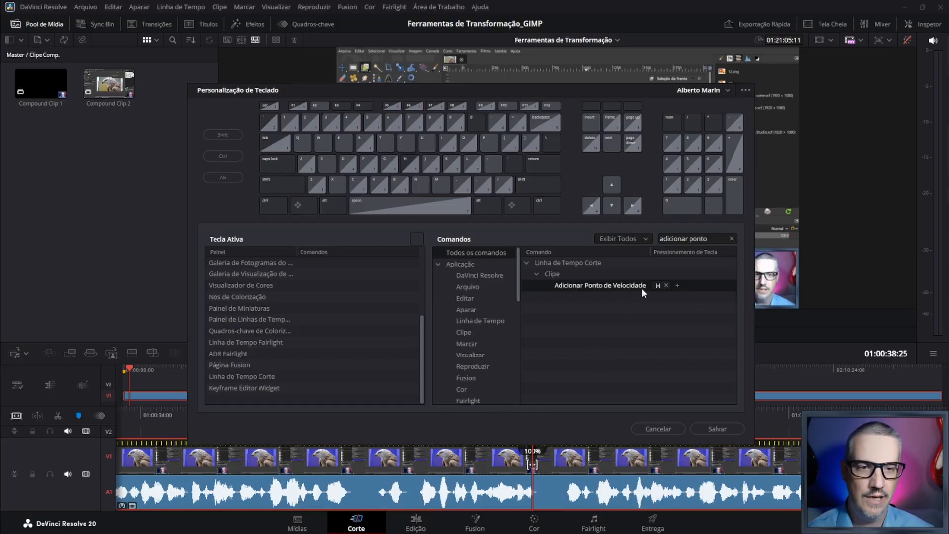
# Step: Save the custom keyboard preset, look over the preset management options, and close the keyboard customization
pyautogui.click(719, 429)
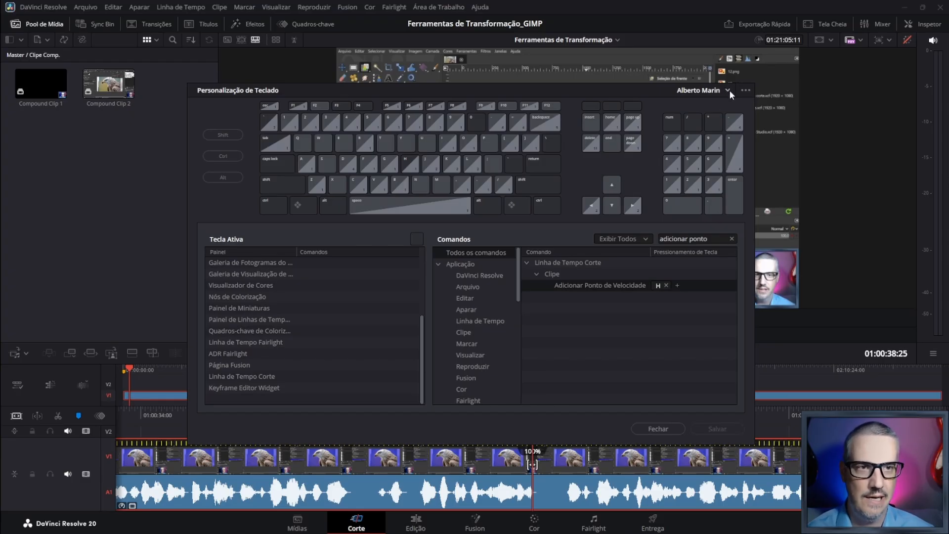
pyautogui.click(744, 90)
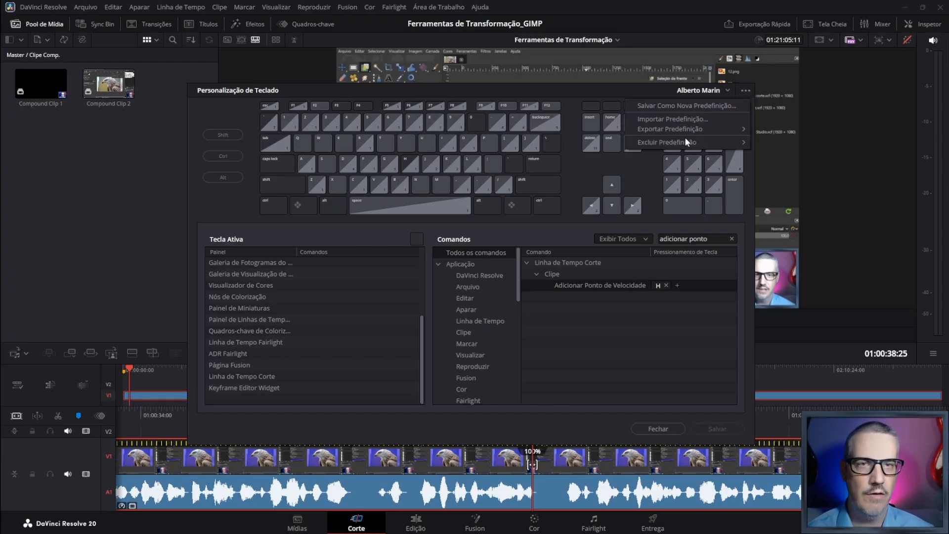
pyautogui.click(656, 427)
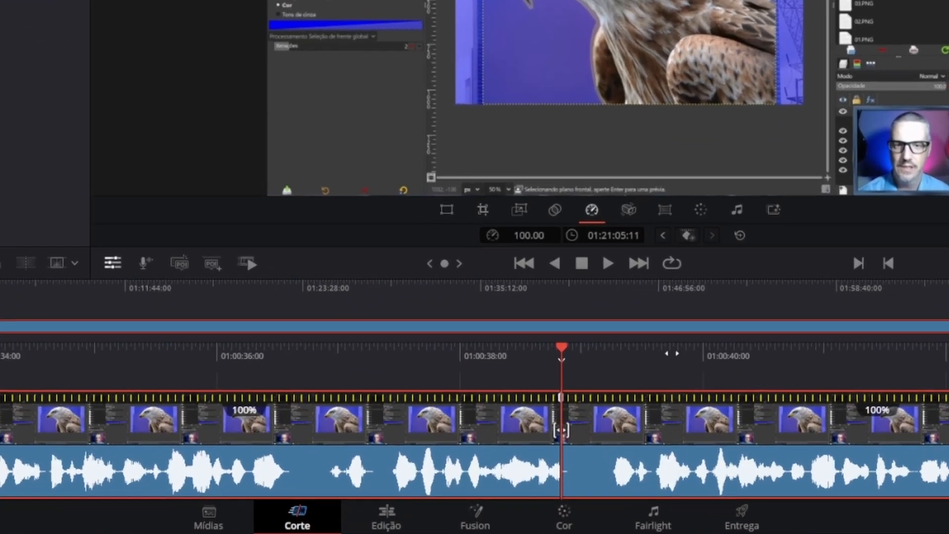
# Step: Add speed points at 01:00:38:25 and where speech resumes, and set the speed of the gap between them to 200
pyautogui.moveTo(672, 352); pyautogui.dragTo(618, 354)
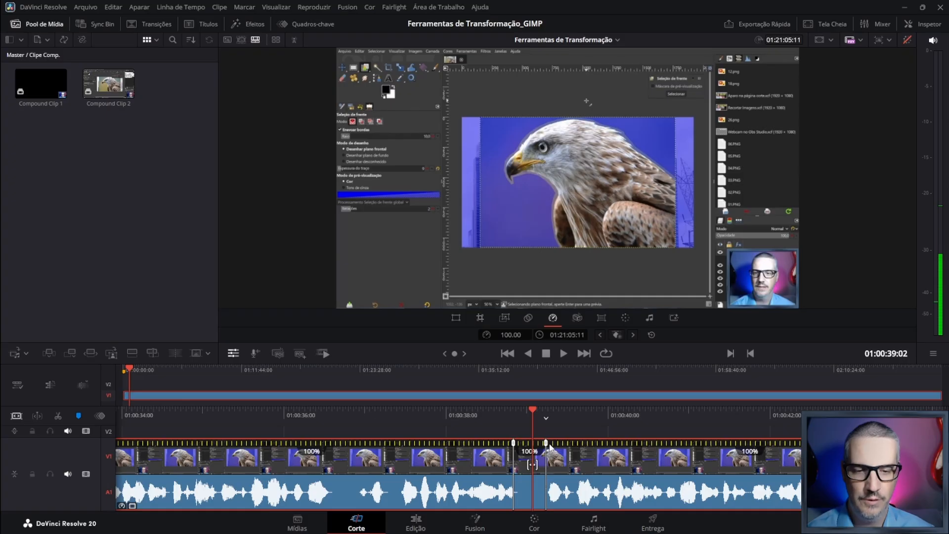
pyautogui.click(511, 335)
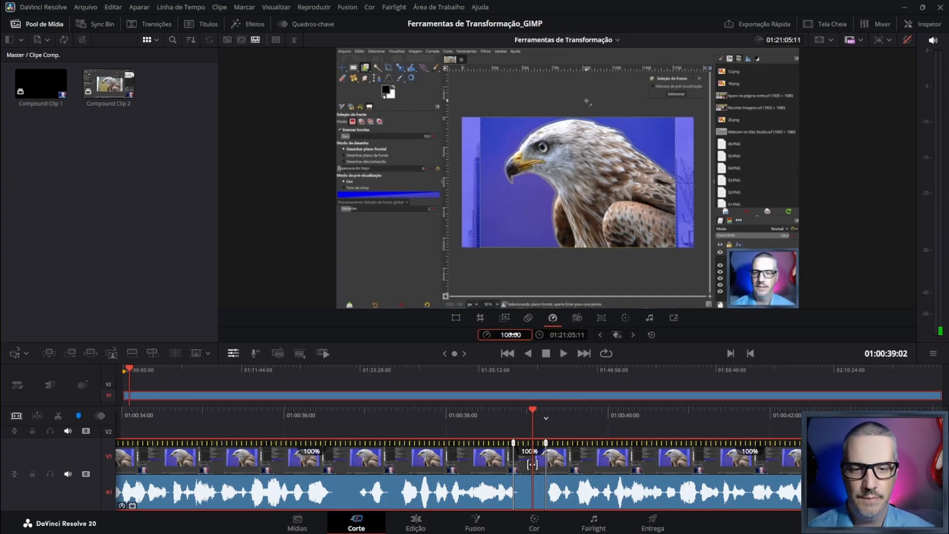
pyautogui.write('200')
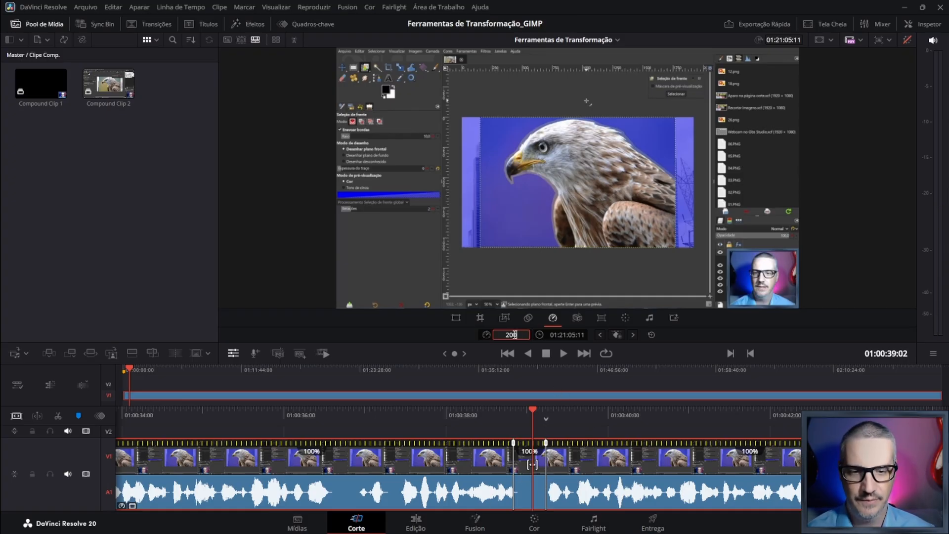
pyautogui.press('Return')
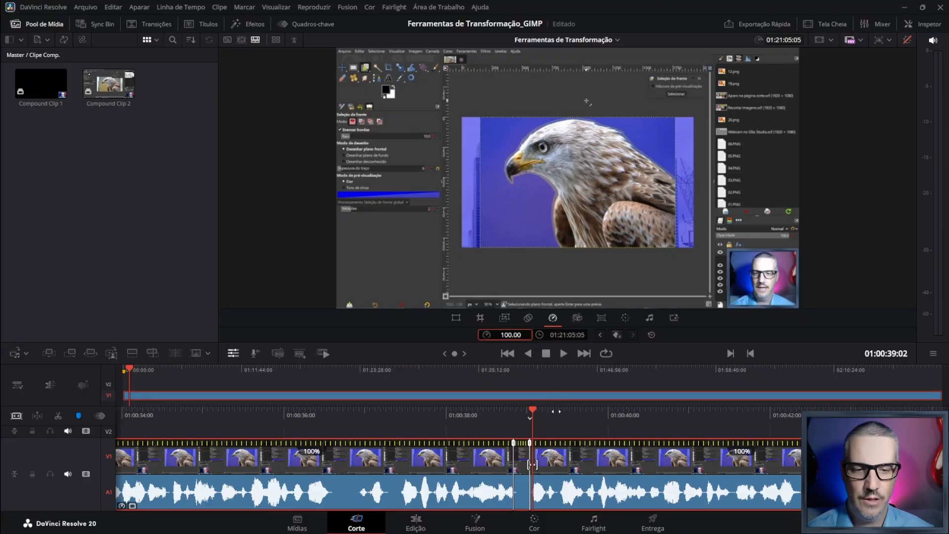
# Step: Place the playhead inside the sped-up gap at 01:00:38:28 and copy its speed value of 200
pyautogui.moveTo(557, 411); pyautogui.dragTo(567, 412)
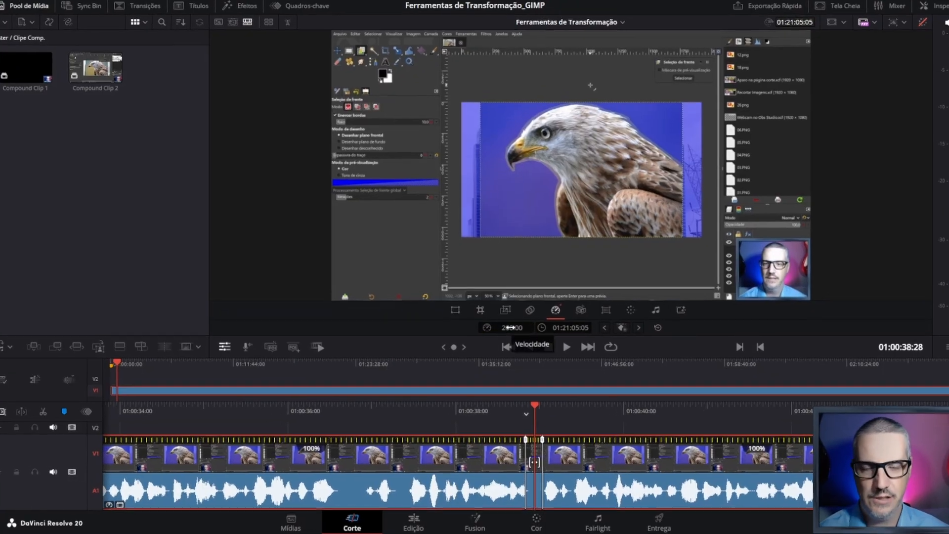
pyautogui.rightClick(509, 334)
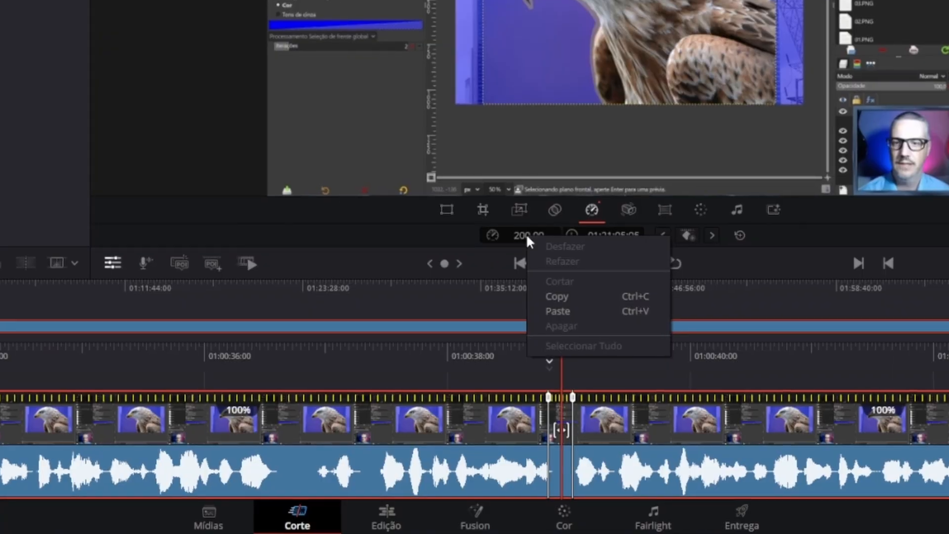
pyautogui.click(572, 294)
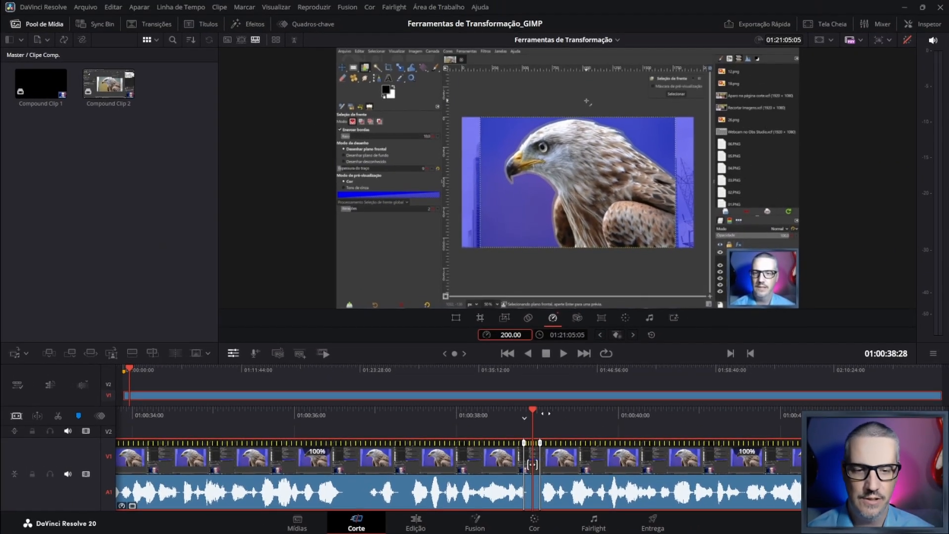
# Step: Add speed points at 01:00:48:05 and just past the short sound following that gap, and paste the 200 speed between them
pyautogui.press('space')
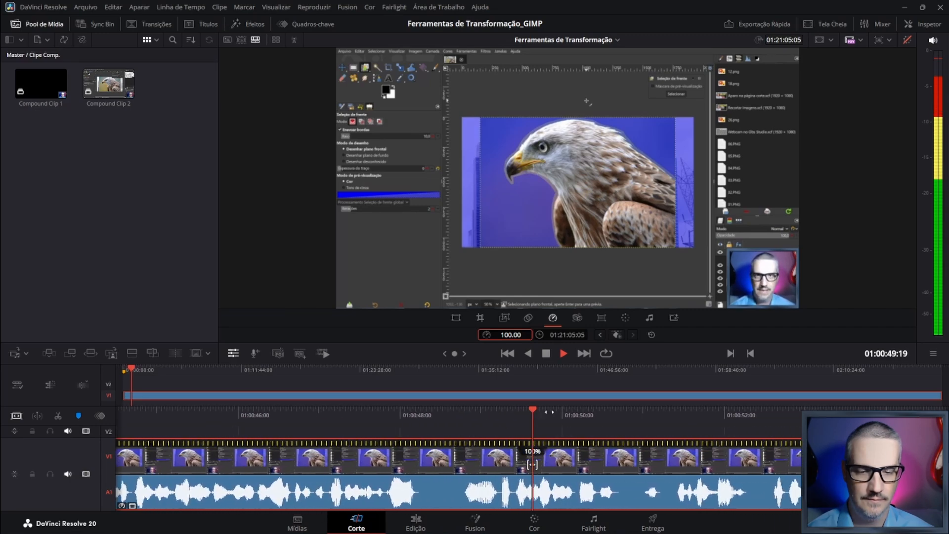
pyautogui.press('space')
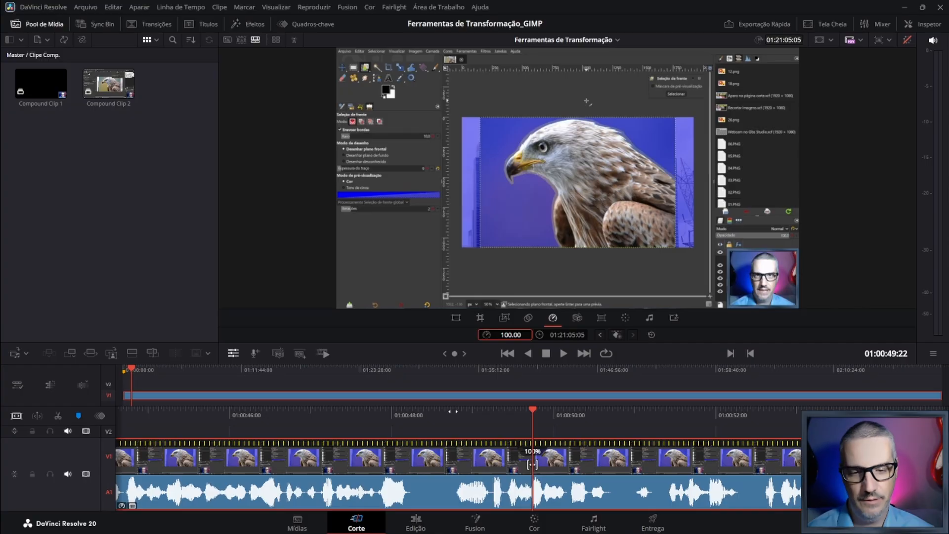
pyautogui.moveTo(392, 482); pyautogui.dragTo(519, 482)
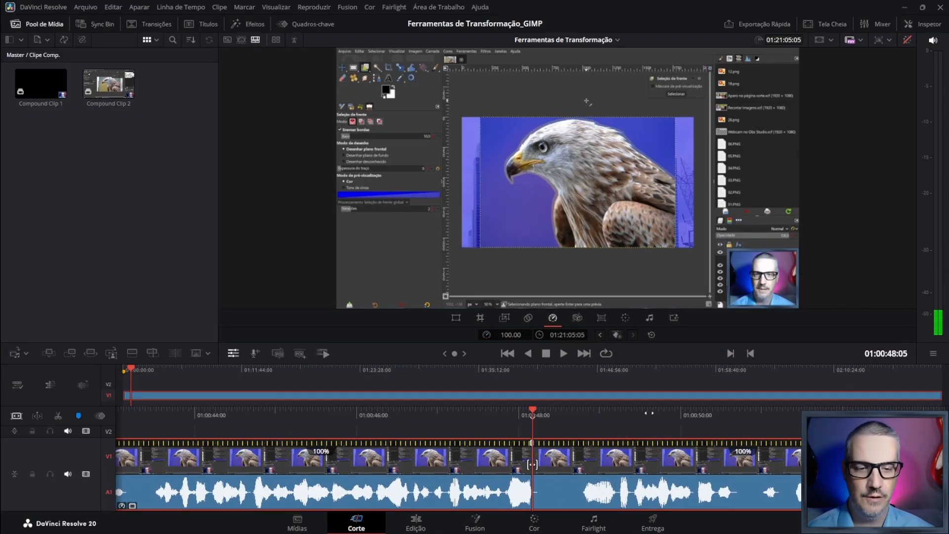
pyautogui.moveTo(532, 417); pyautogui.dragTo(500, 417)
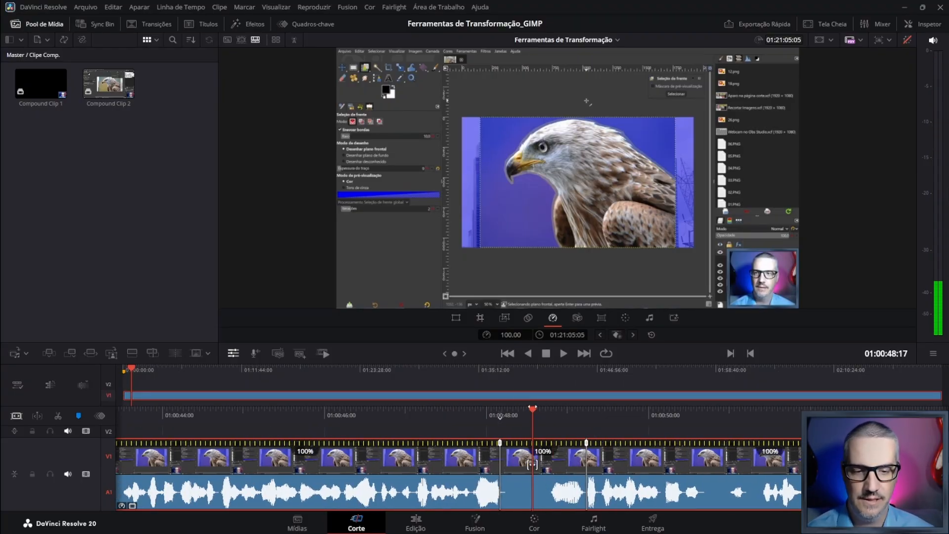
pyautogui.rightClick(514, 335)
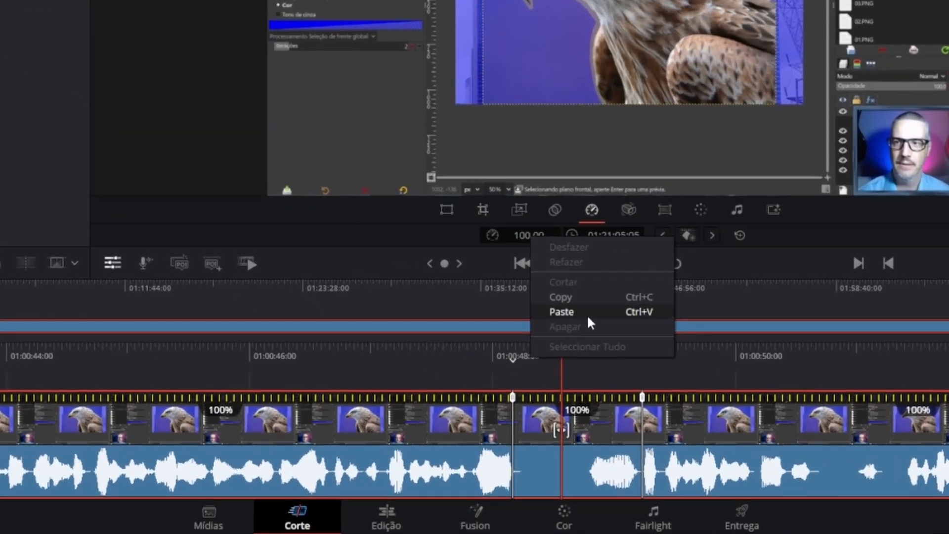
pyautogui.click(636, 314)
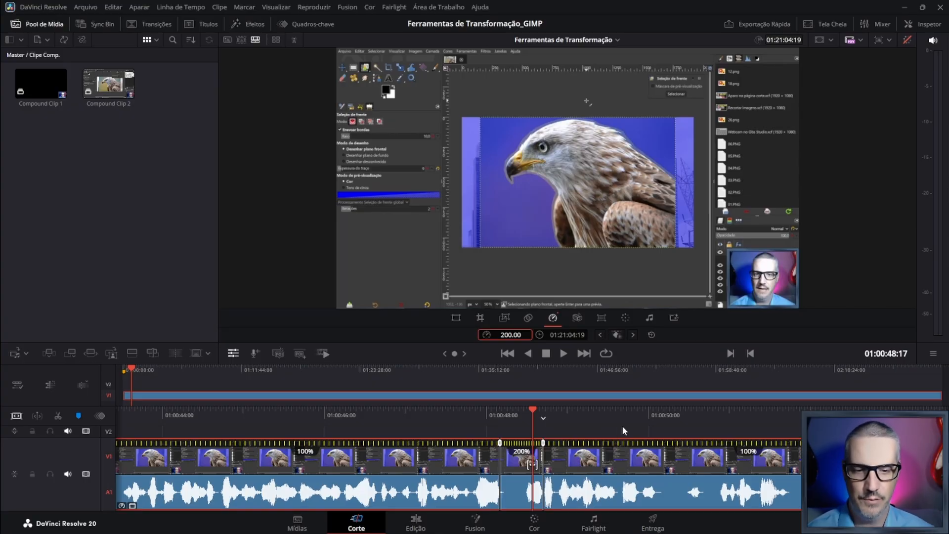
# Step: Play from before the 200% section near 01:00:48 until after it to check how the gap and short sound are heard
pyautogui.press('j')
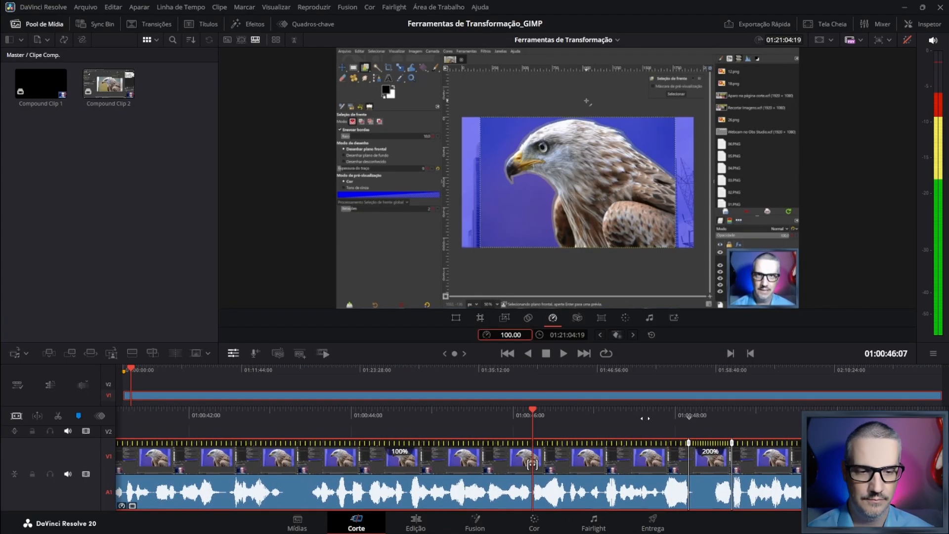
pyautogui.press('l')
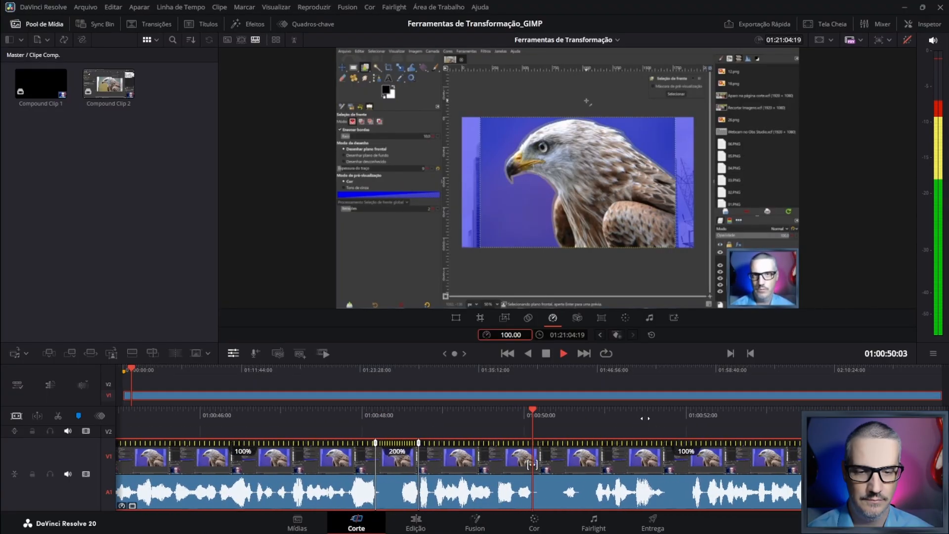
pyautogui.press('k')
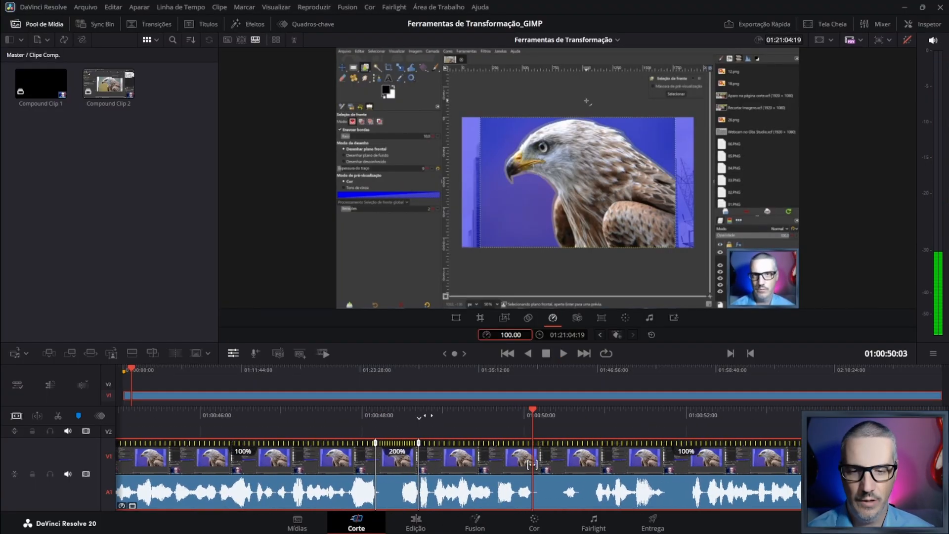
# Step: Go back into the 200% section and add a clip marker at 01:00:48:13, just before the short sound
pyautogui.press('j')
pyautogui.press('k')
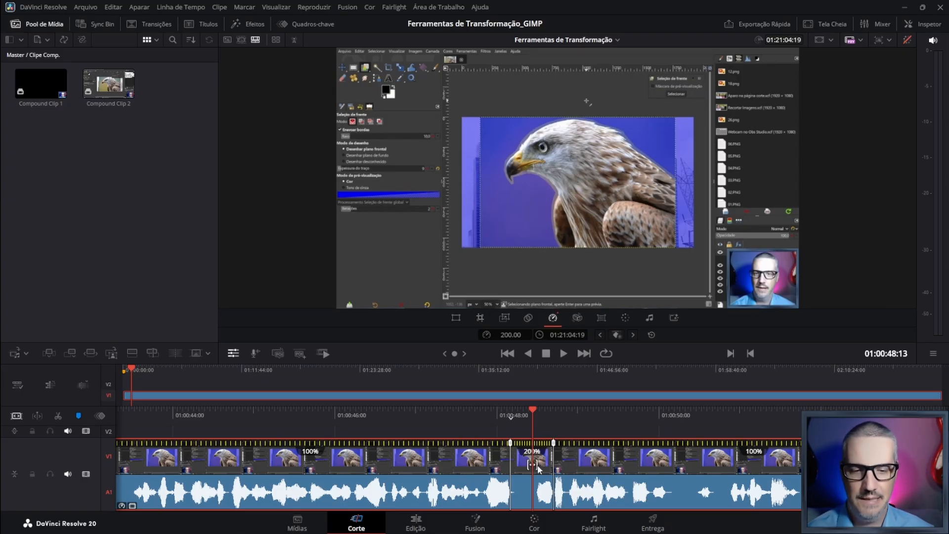
pyautogui.press('m')
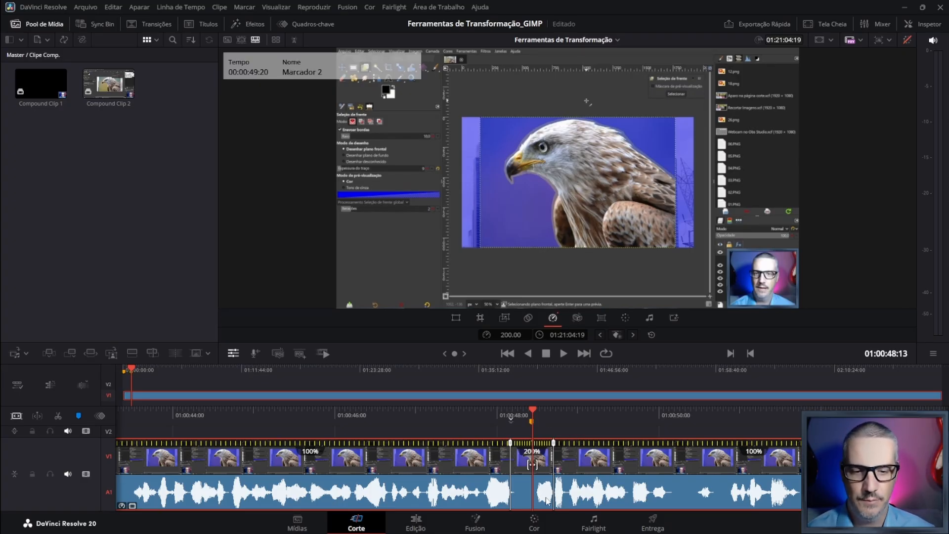
# Step: Switch to the Fairlight page and examine the waveform of the marked section, playing from 01:00:48:05 and placing the playhead at the marker
pyautogui.click(593, 523)
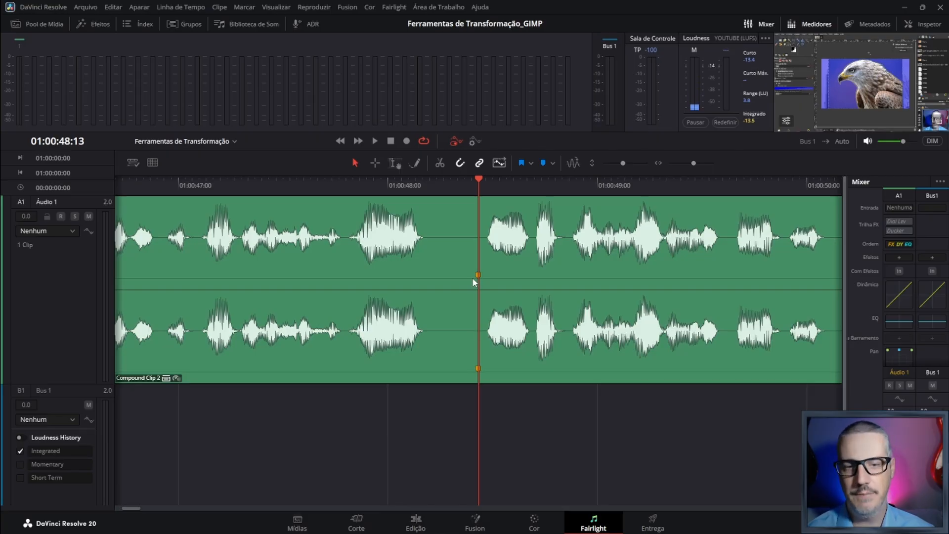
pyautogui.click(423, 185)
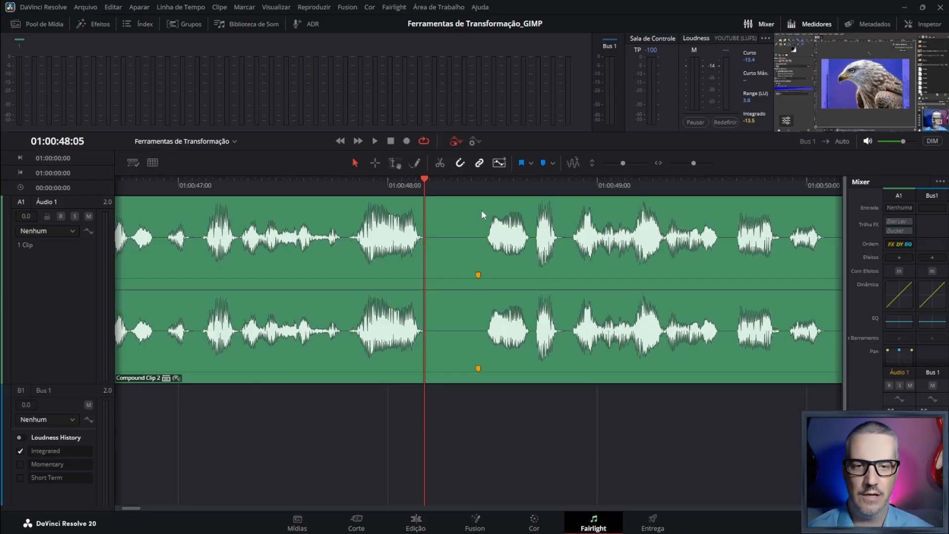
pyautogui.press('space')
pyautogui.click(477, 180)
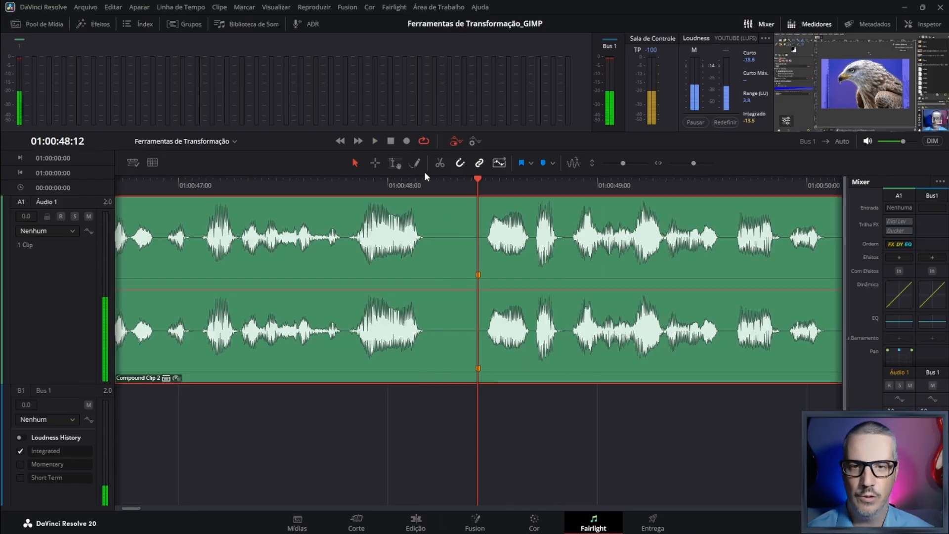
# Step: Split the audio clip at 01:00:48:12, trim away the short sound after the cut, and return to the Cut page
pyautogui.hotkey('ctrl', 'b')
pyautogui.moveTo(483, 251); pyautogui.dragTo(531, 420)
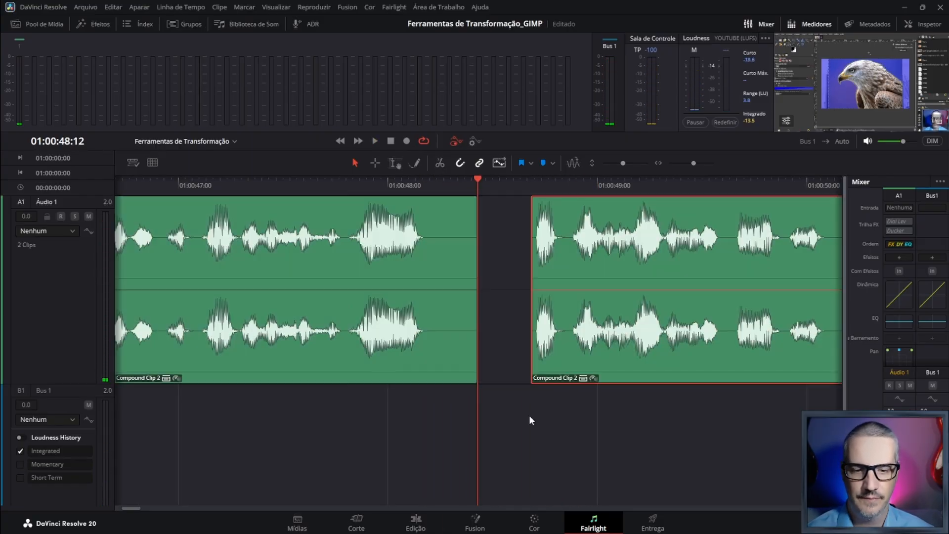
pyautogui.click(358, 520)
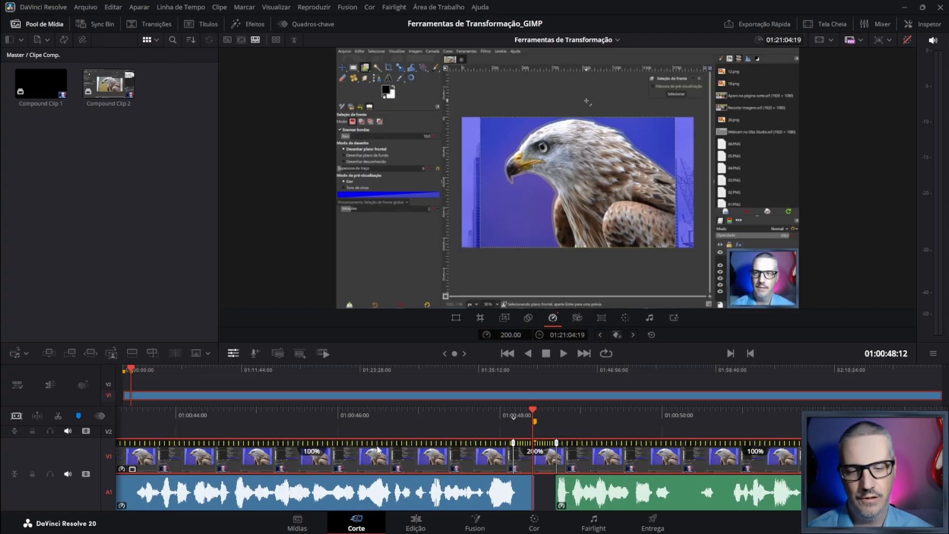
# Step: Play from before the removed sound, near 01:00:47, to past 01:00:49 to check how the trimmed audio is heard
pyautogui.press('j')
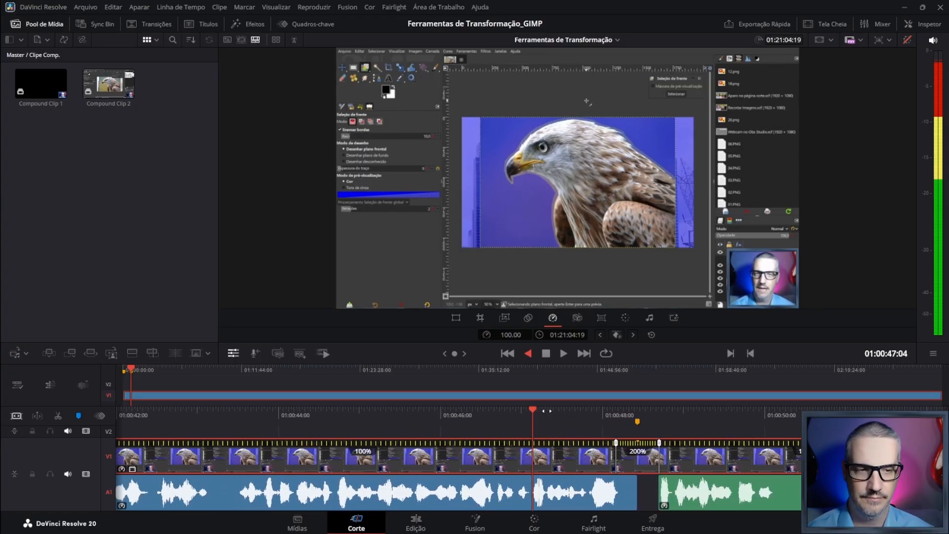
pyautogui.press('l')
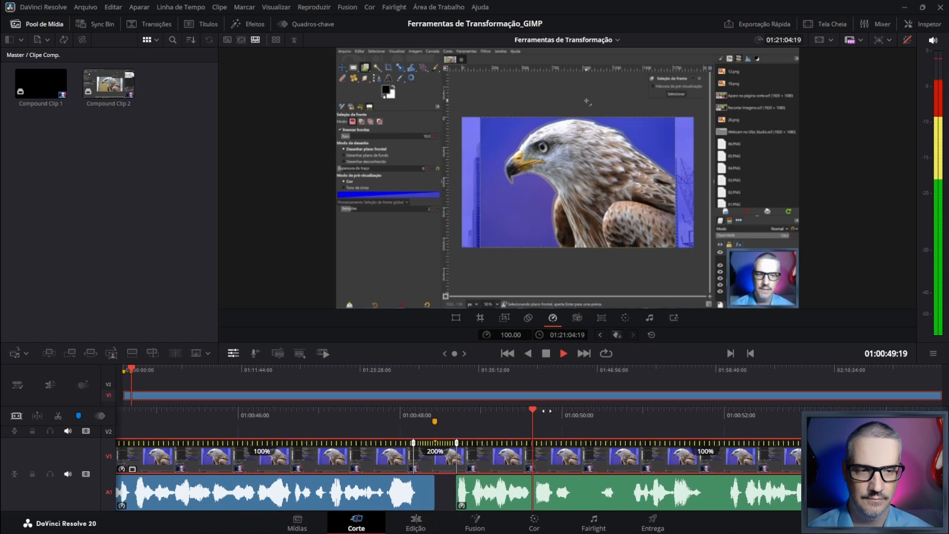
pyautogui.press('k')
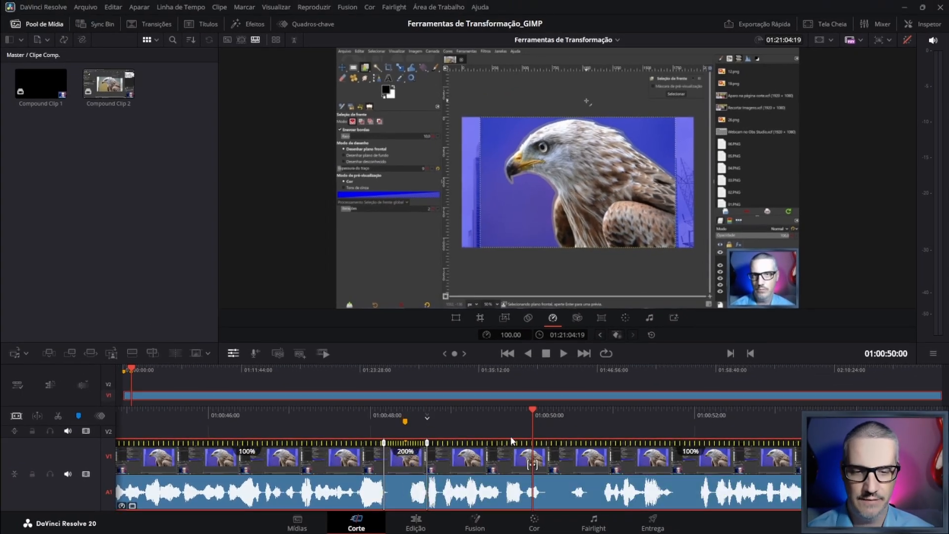
# Step: Return to the clip marker at 01:00:48:13 and play on to about 01:00:51 to locate the next silent gaps
pyautogui.hotkey('shift', 'Up')
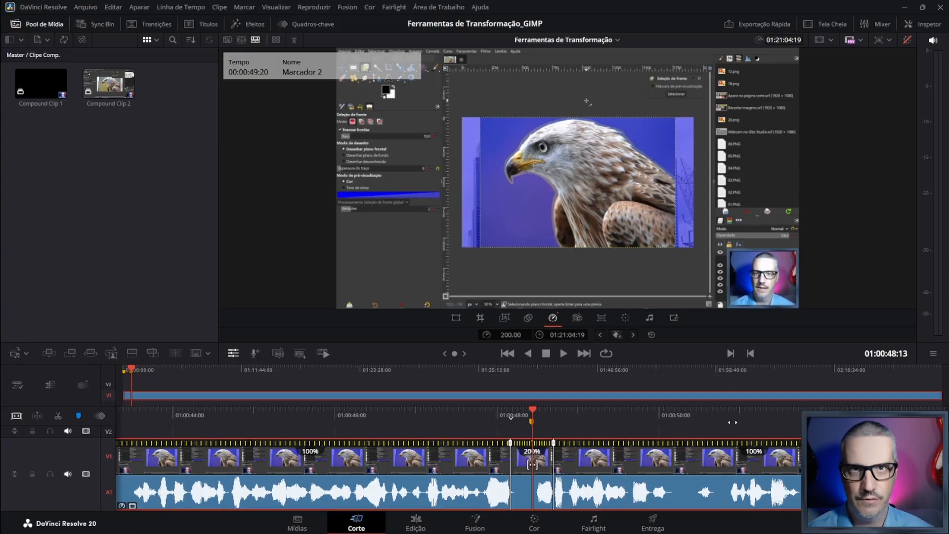
pyautogui.press('space')
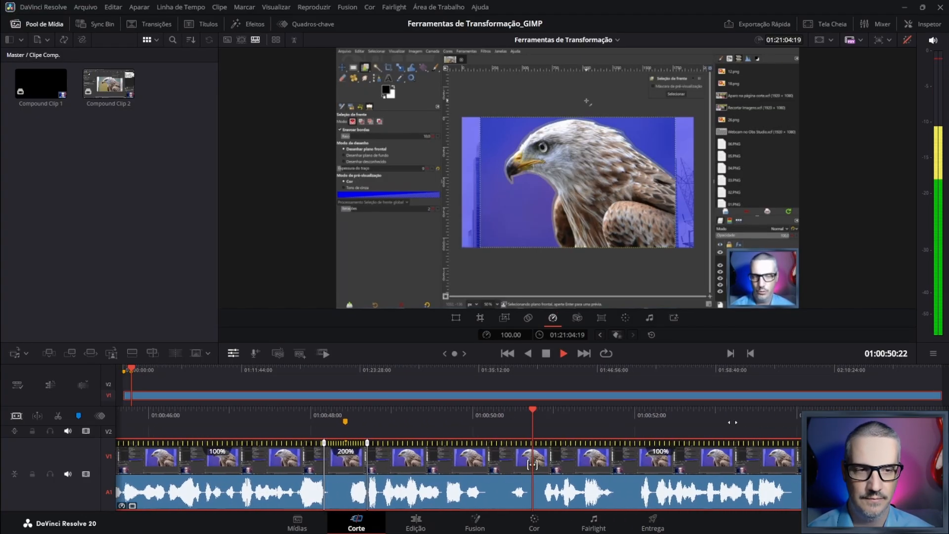
pyautogui.press('space')
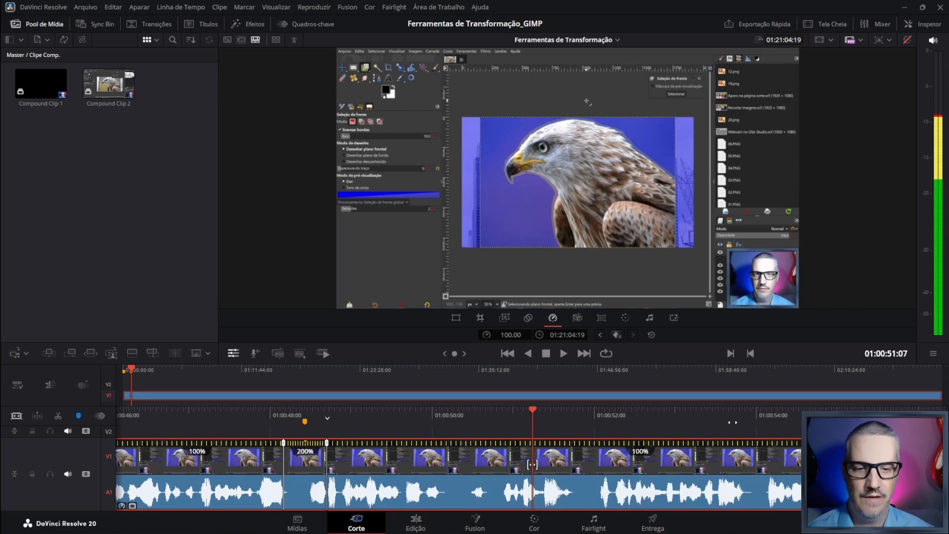
pyautogui.press('j')
pyautogui.press('space')
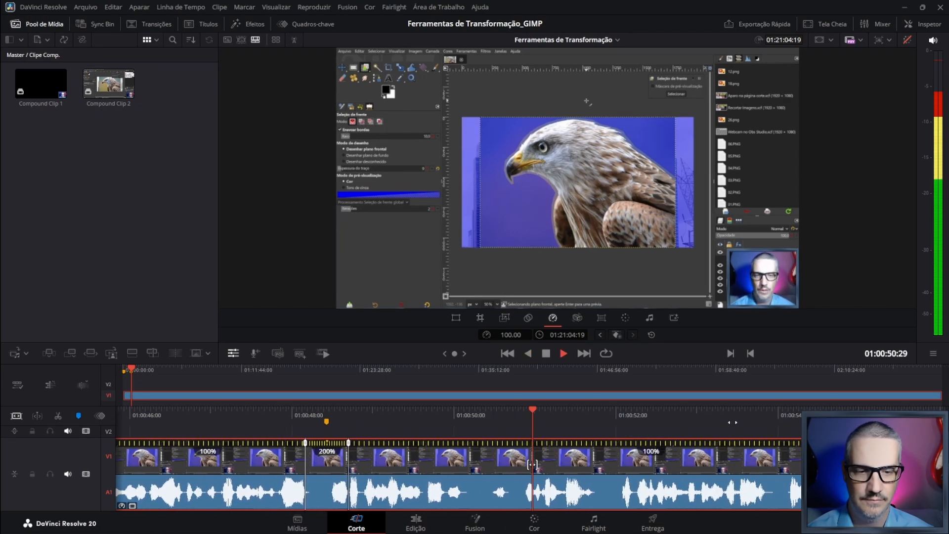
# Step: Add speed points around the silent gap from about 01:00:50:01 to 01:00:50:14 and paste the 200 speed between them
pyautogui.press('j')
pyautogui.press('space')
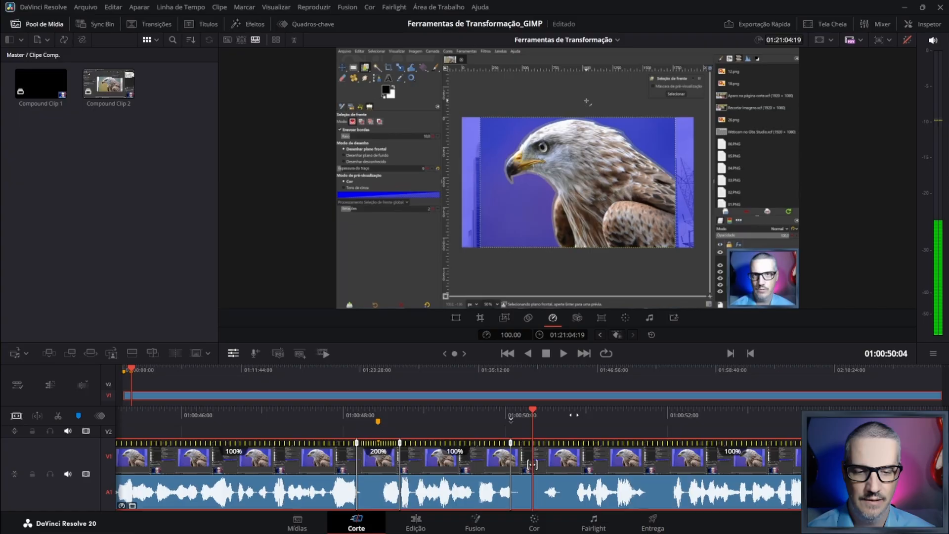
pyautogui.press('space')
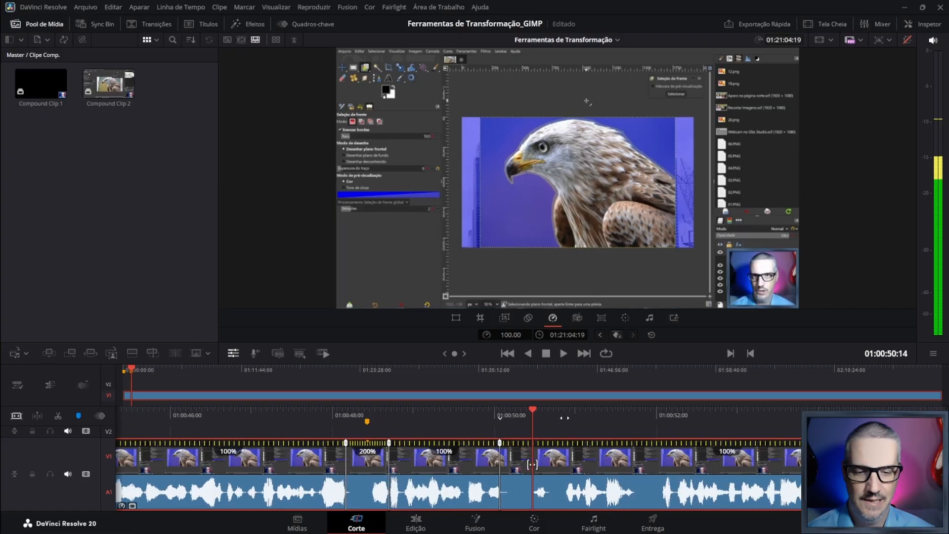
pyautogui.click(536, 328)
pyautogui.click(509, 334)
pyautogui.click(554, 386)
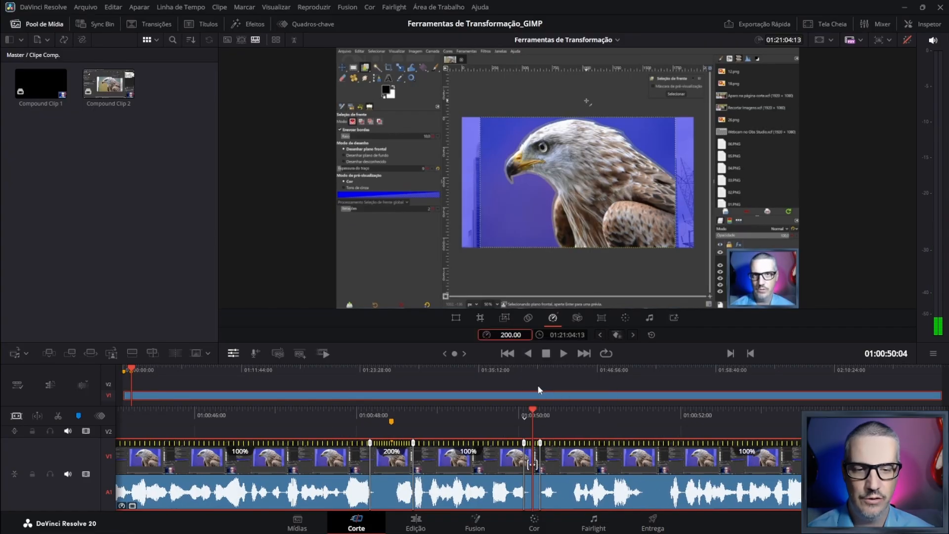
# Step: Add speed points around the following gap, from about 01:00:50:13 to 01:00:50:20, and paste the 200 speed between them
pyautogui.press('space')
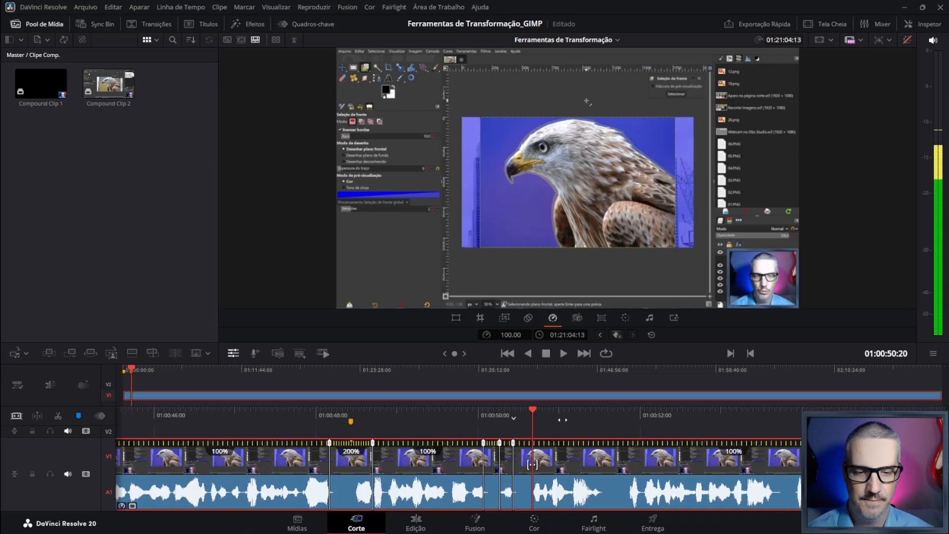
pyautogui.click(513, 336)
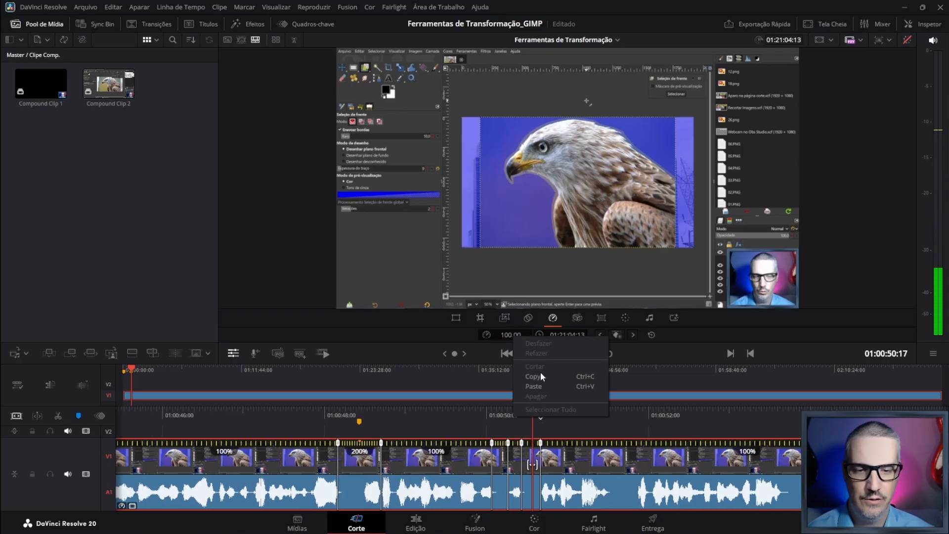
pyautogui.click(557, 383)
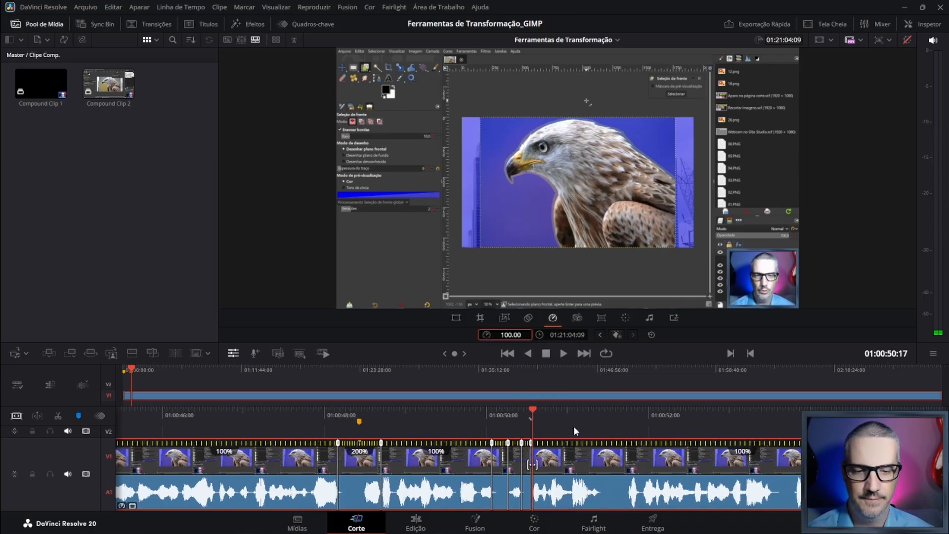
# Step: Go back to 01:00:46:14 and play through to 01:00:51:12 to check how the sped-up sections are heard
pyautogui.hotkey('ctrl', 'z')
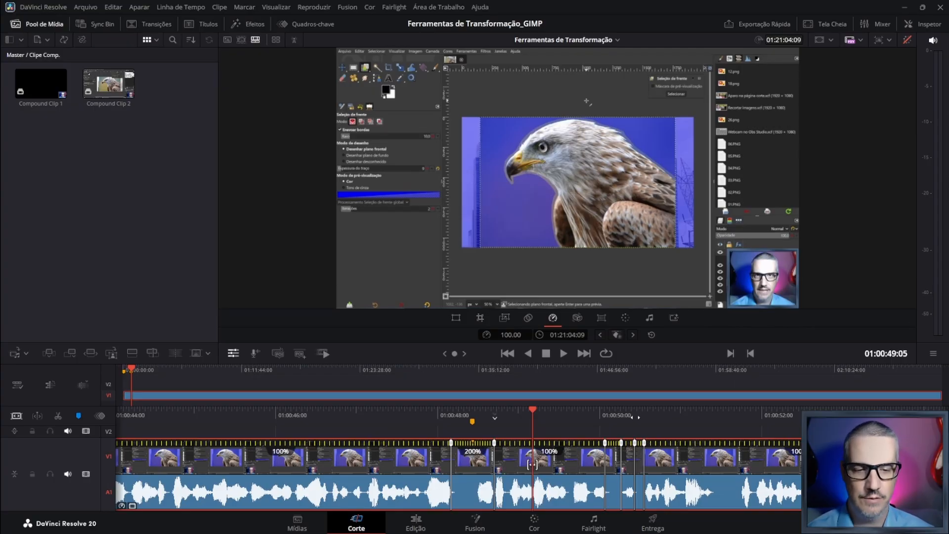
pyautogui.press('space')
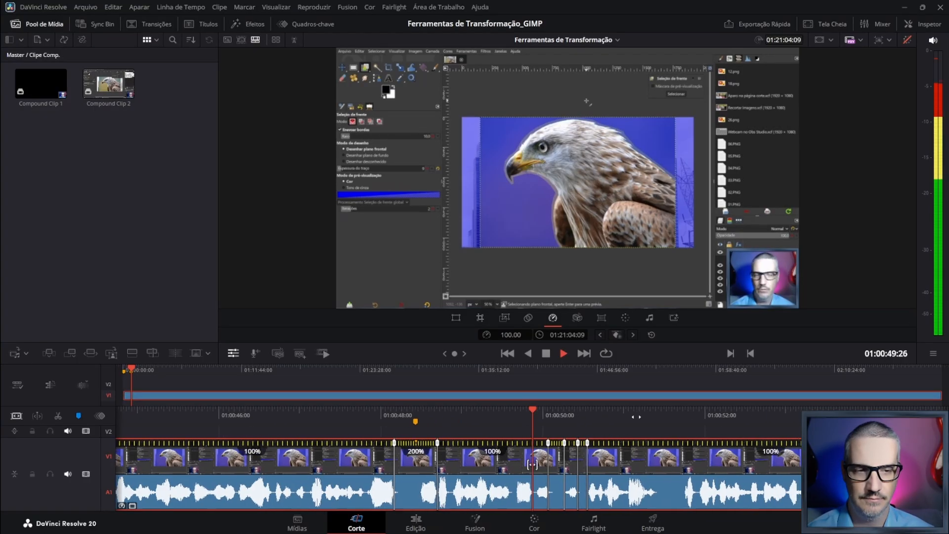
pyautogui.press('j')
pyautogui.press('j')
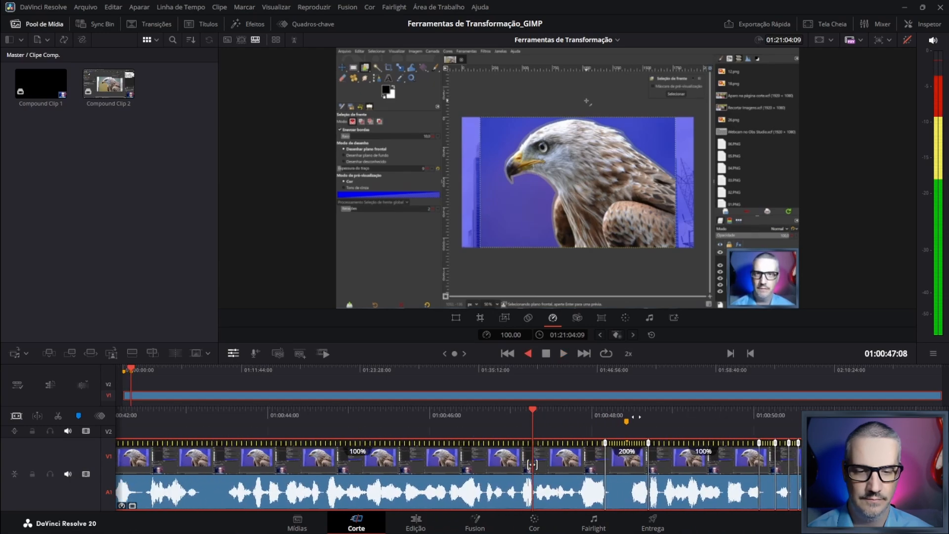
pyautogui.press('space')
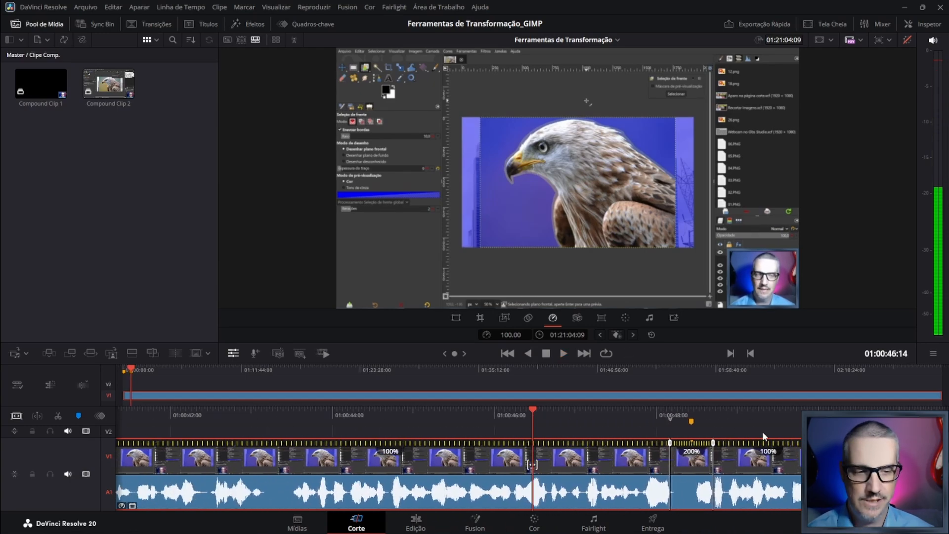
pyautogui.press('space')
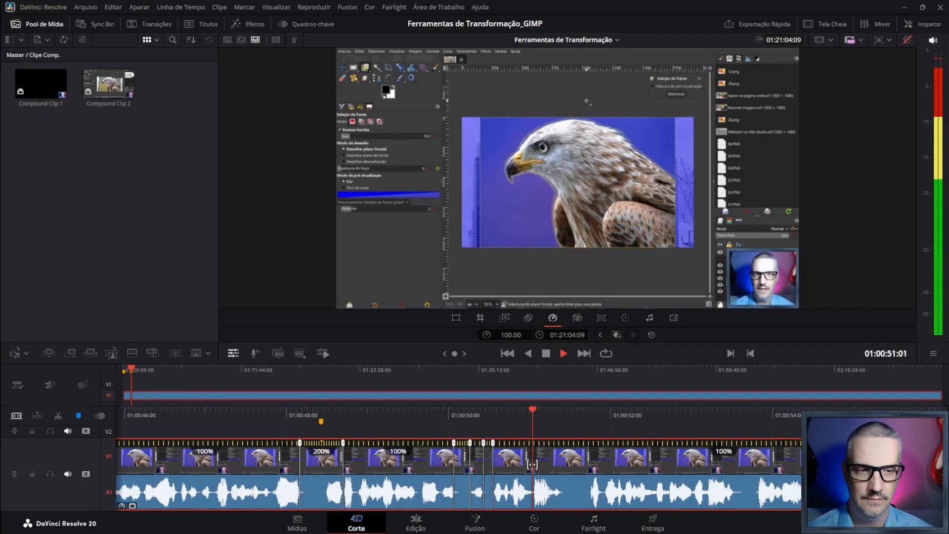
pyautogui.press('space')
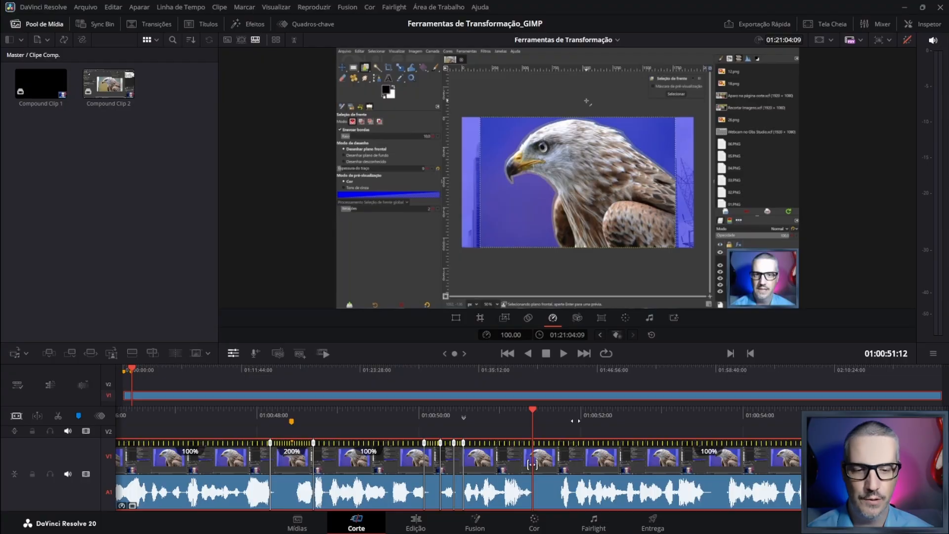
# Step: Add speed points around the silent gap starting at 01:01:02:04 and paste the 200 speed between them
pyautogui.press('space')
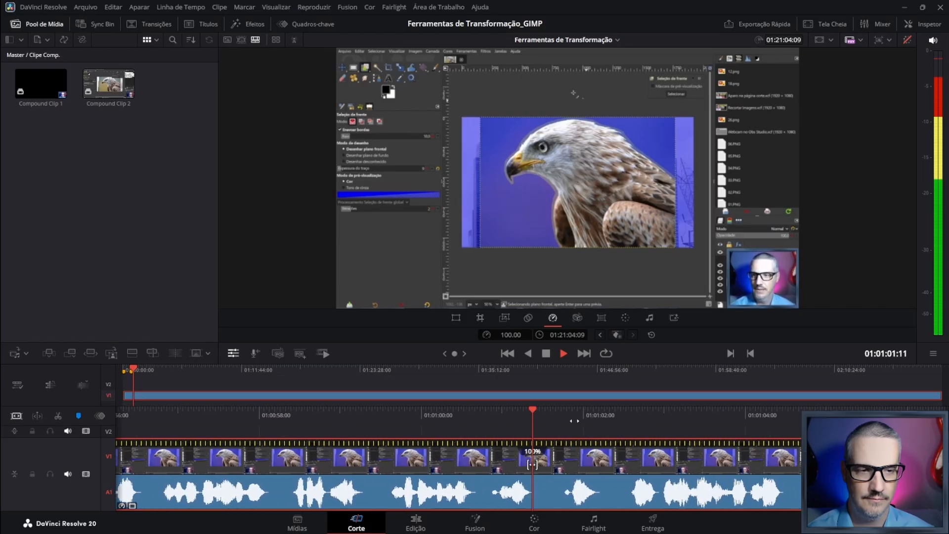
pyautogui.press('space')
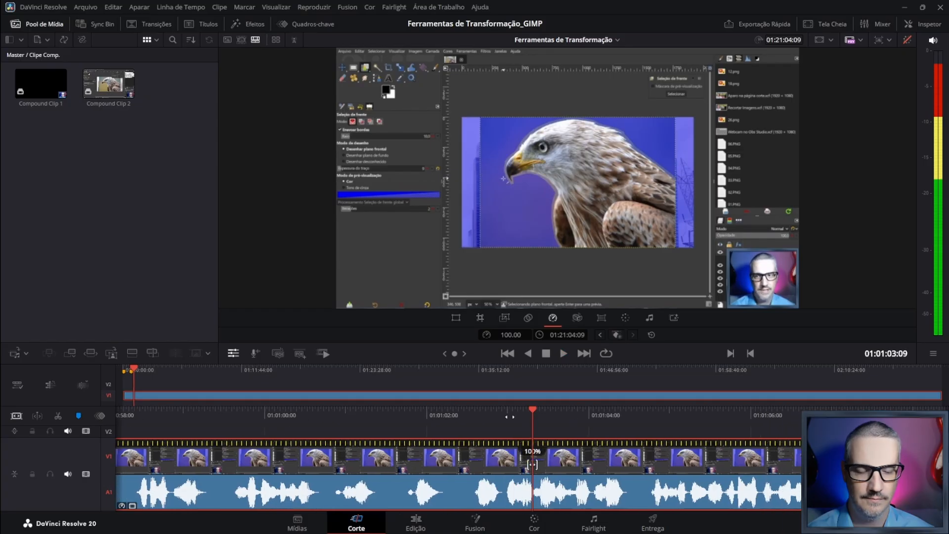
pyautogui.press('j')
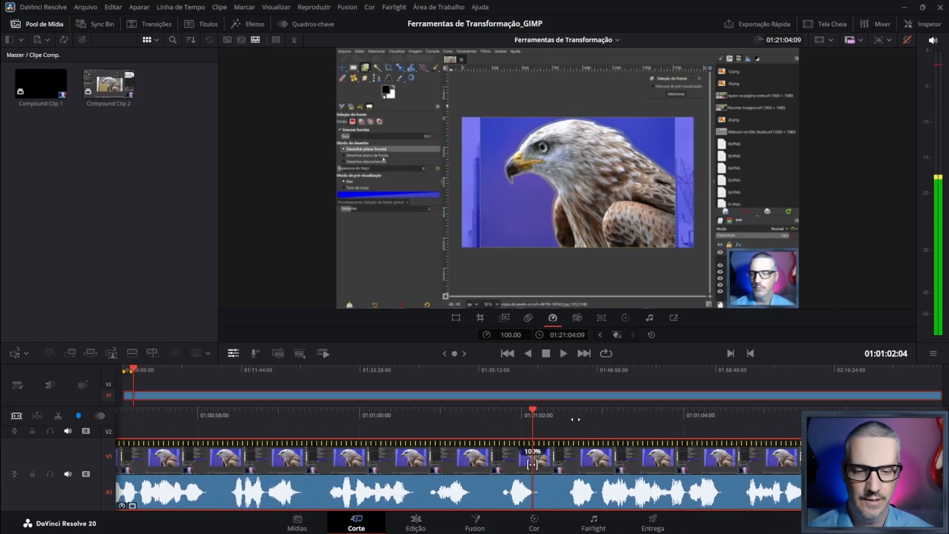
pyautogui.hotkey('ctrl', 'b')
pyautogui.moveTo(589, 412); pyautogui.dragTo(536, 443)
pyautogui.hotkey('ctrl', 'b')
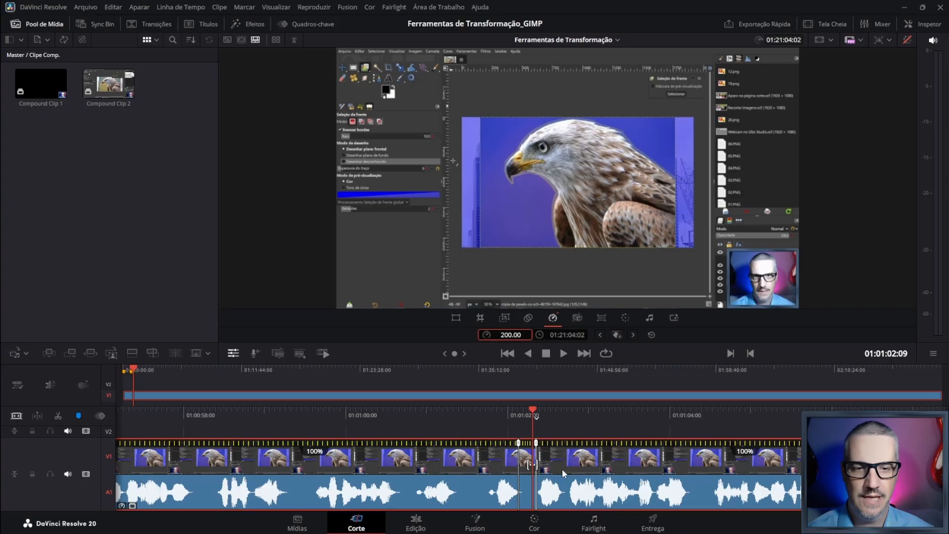
# Step: Play on from 01:01:02:09 at double speed and replay around 01:01:09 to identify the next unwanted sound
pyautogui.press('l')
pyautogui.press('l')
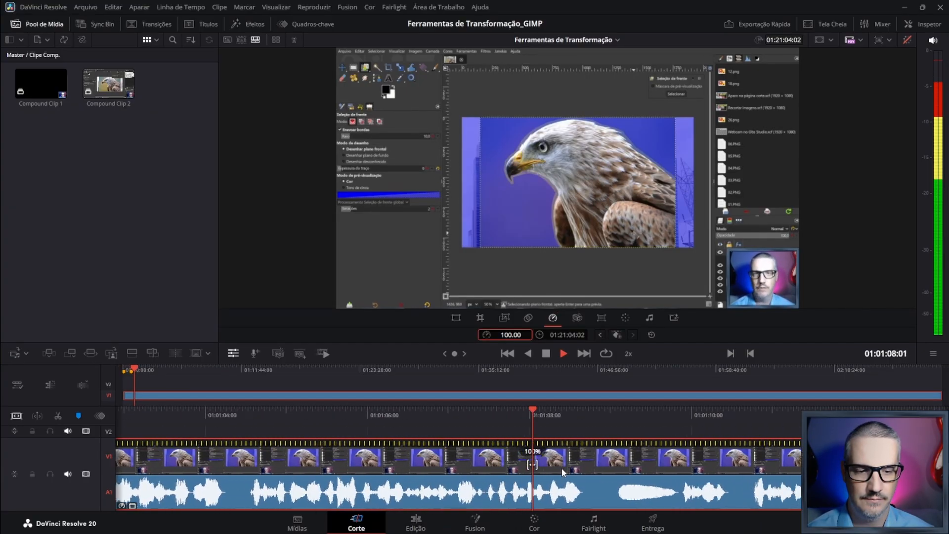
pyautogui.press('j')
pyautogui.press('k')
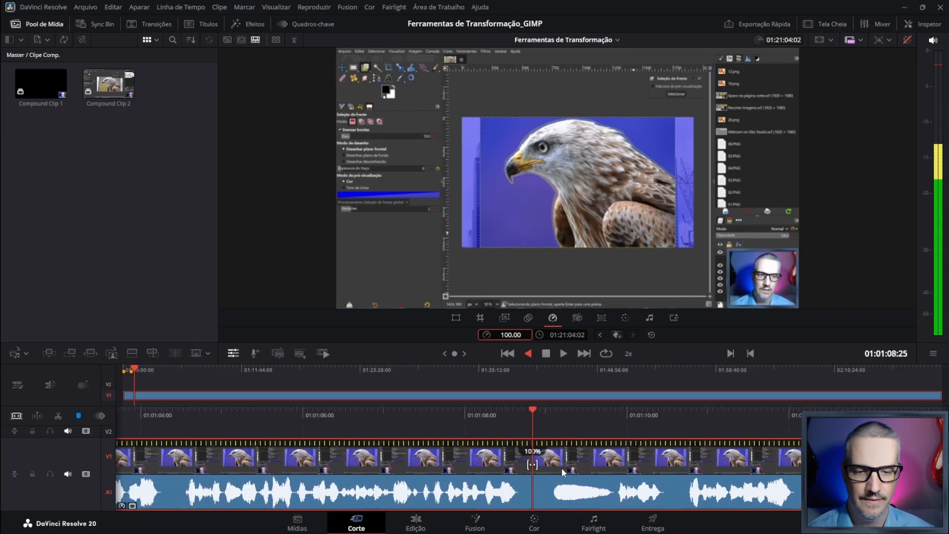
pyautogui.press('l')
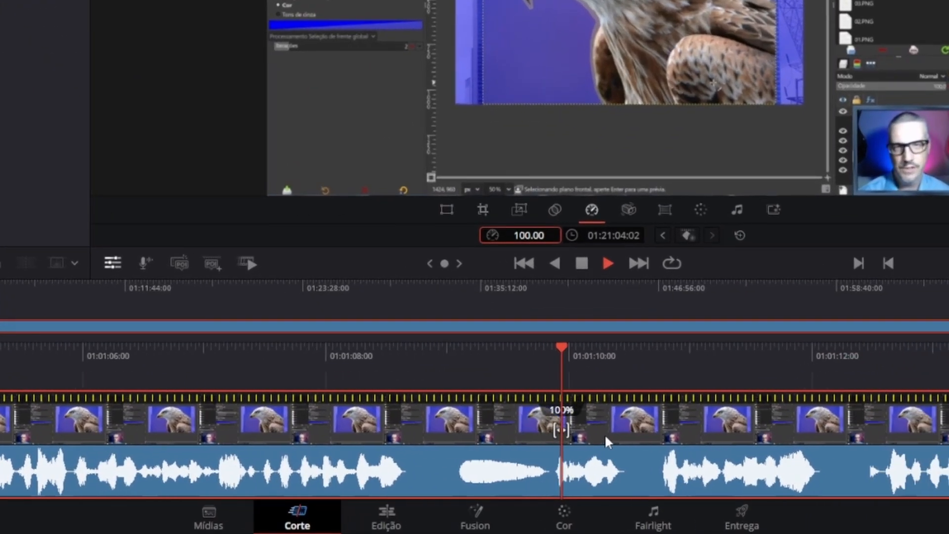
# Step: Add speed points at 01:01:08:19 and about 01:01:09:26, around the gap and the unwanted sound, and paste the 200 speed between them
pyautogui.press('j')
pyautogui.press('k')
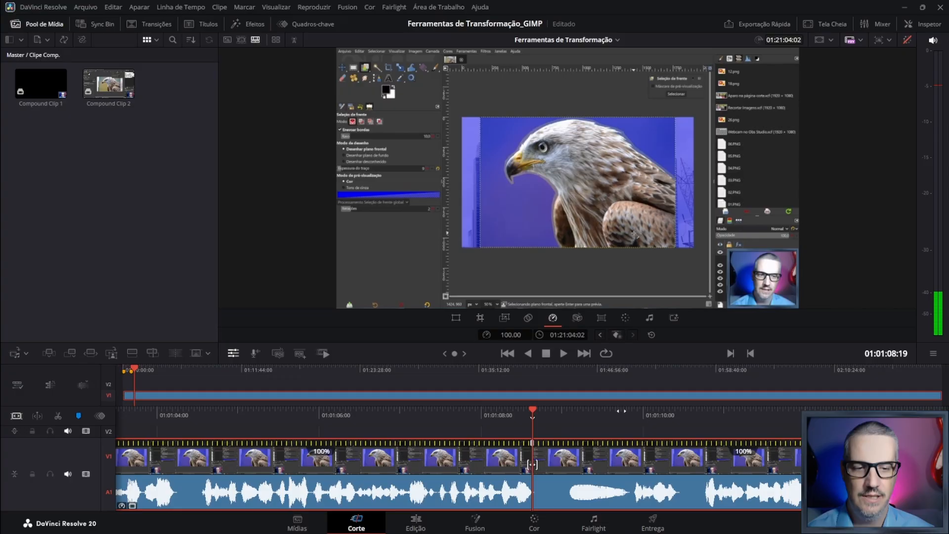
pyautogui.press('l')
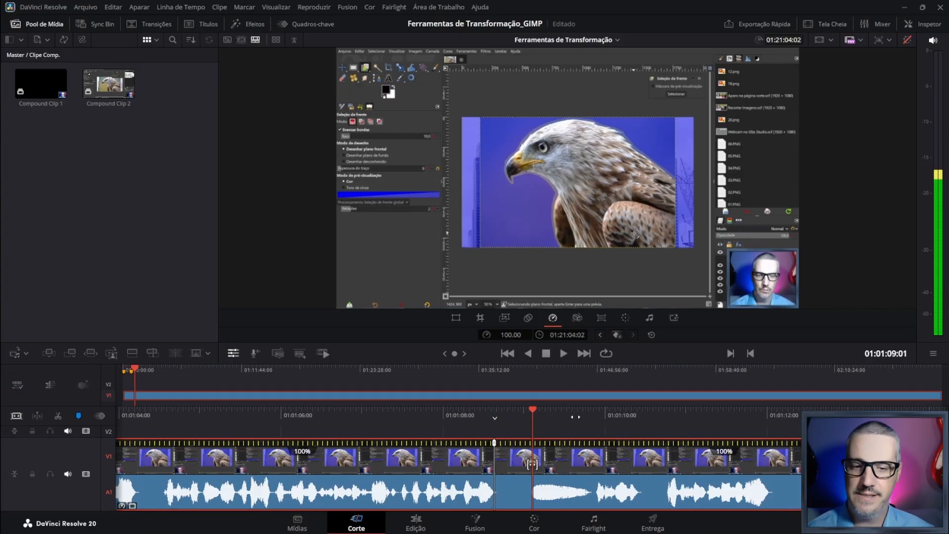
pyautogui.moveTo(541, 422); pyautogui.dragTo(621, 422)
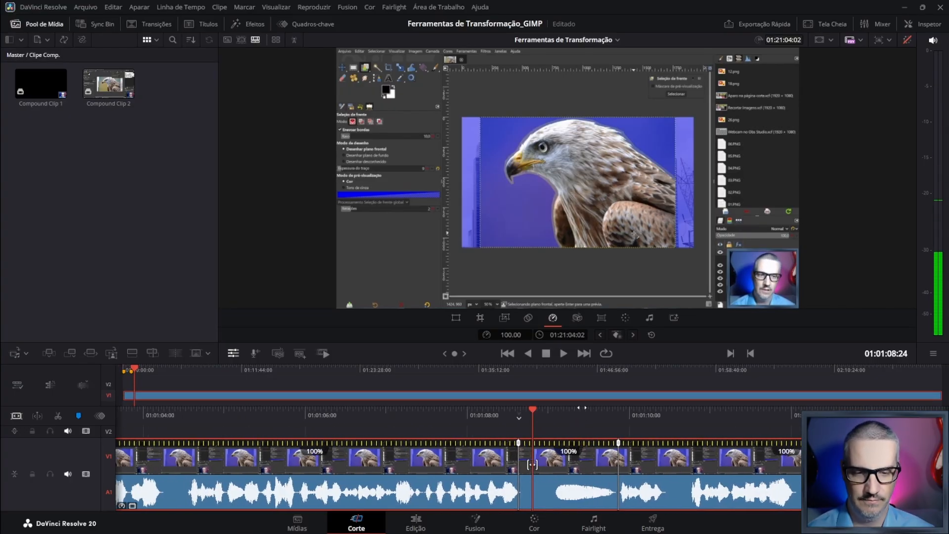
pyautogui.rightClick(511, 336)
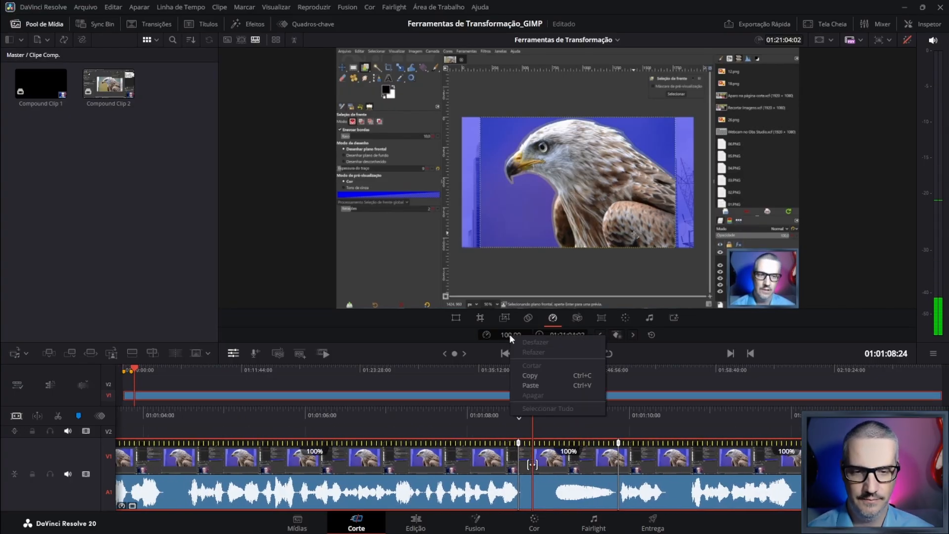
pyautogui.click(531, 386)
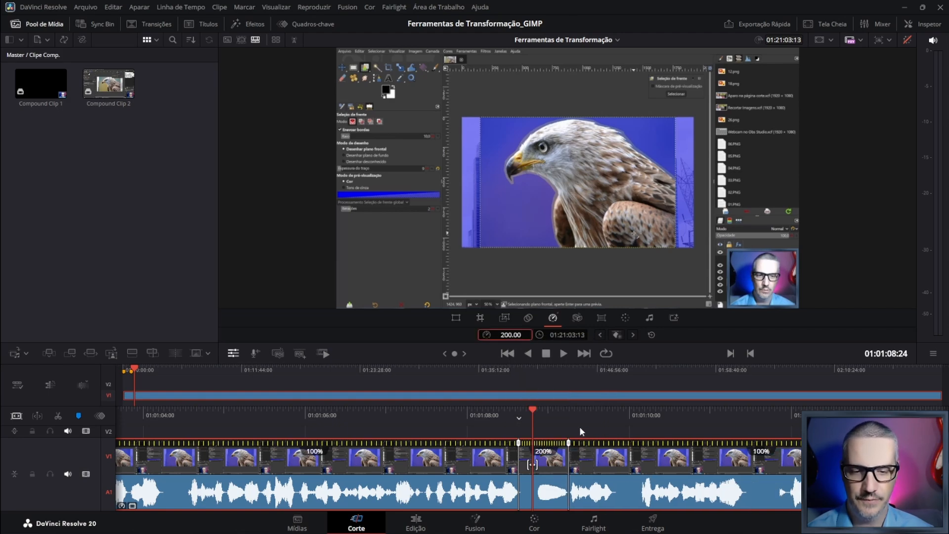
# Step: Play from before the 200% section near 01:01:08 until after it to check how the sped-up sound is heard
pyautogui.press('j')
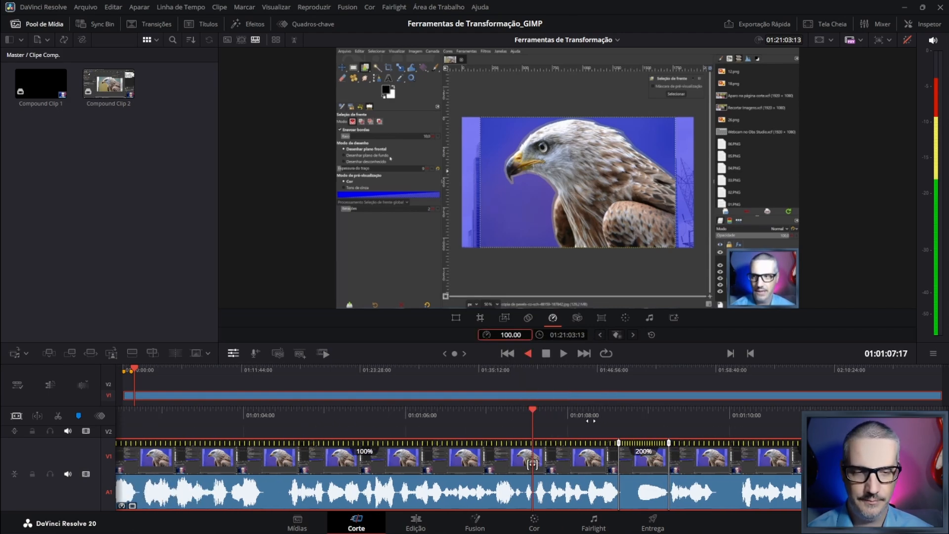
pyautogui.press('l')
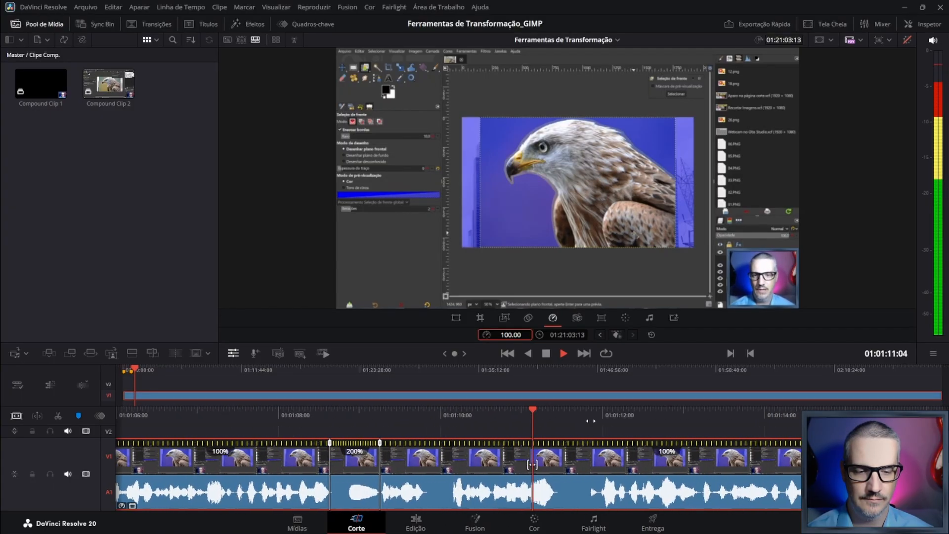
# Step: Add speed points around the silent gap starting at about 01:01:11:12 and paste the 200 speed between them
pyautogui.press('j')
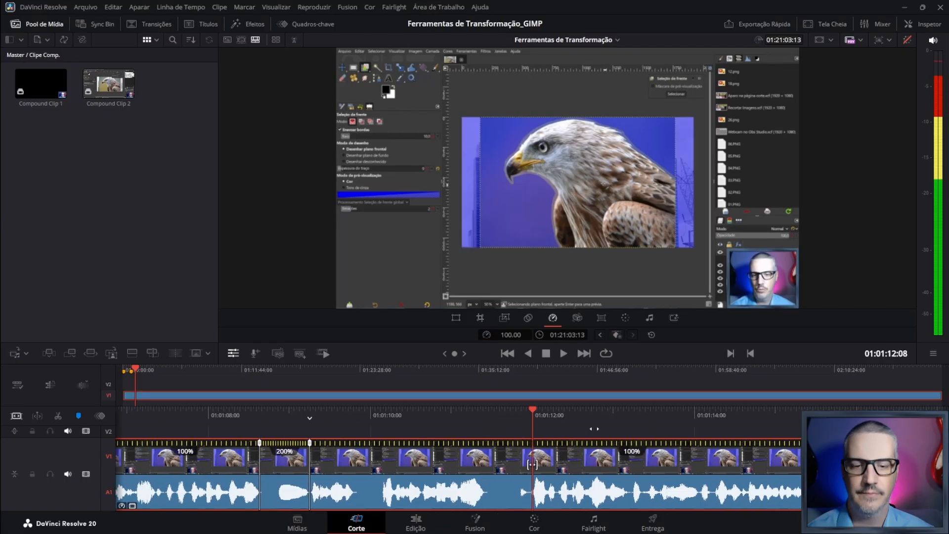
pyautogui.rightClick(517, 340)
pyautogui.moveTo(546, 443); pyautogui.dragTo(529, 444)
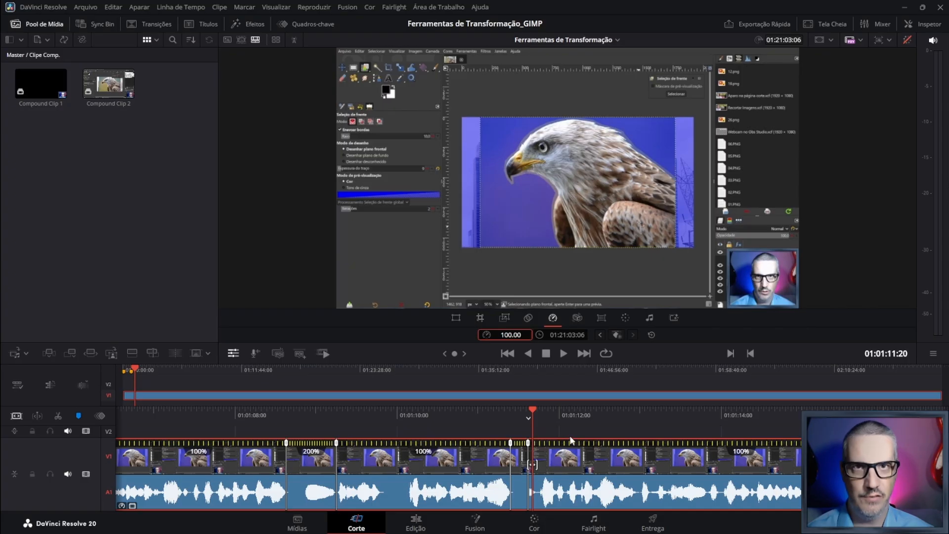
# Step: Play on to the gap after 01:01:16, add a marker at 01:01:16:14 and save the project
pyautogui.press('space')
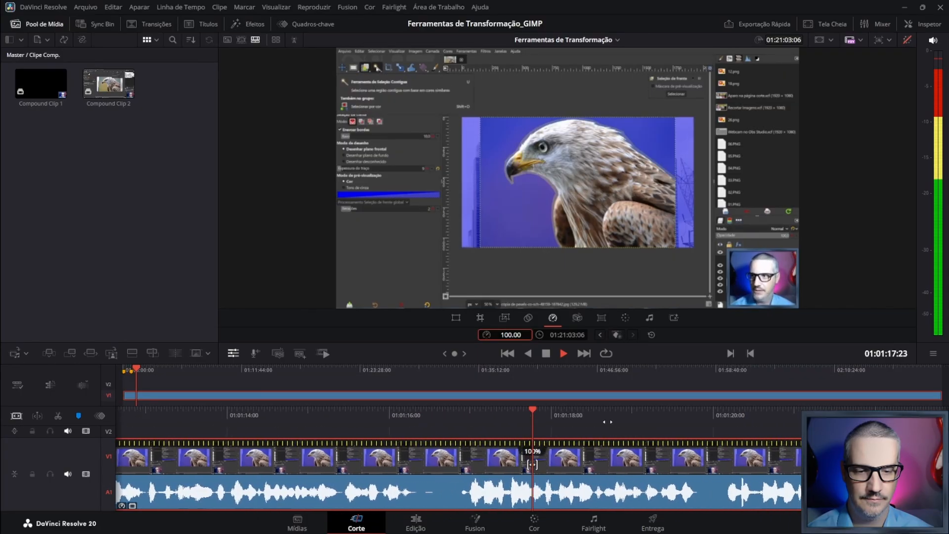
pyautogui.press('space')
pyautogui.press('Right')
pyautogui.press('Right')
pyautogui.press('Right')
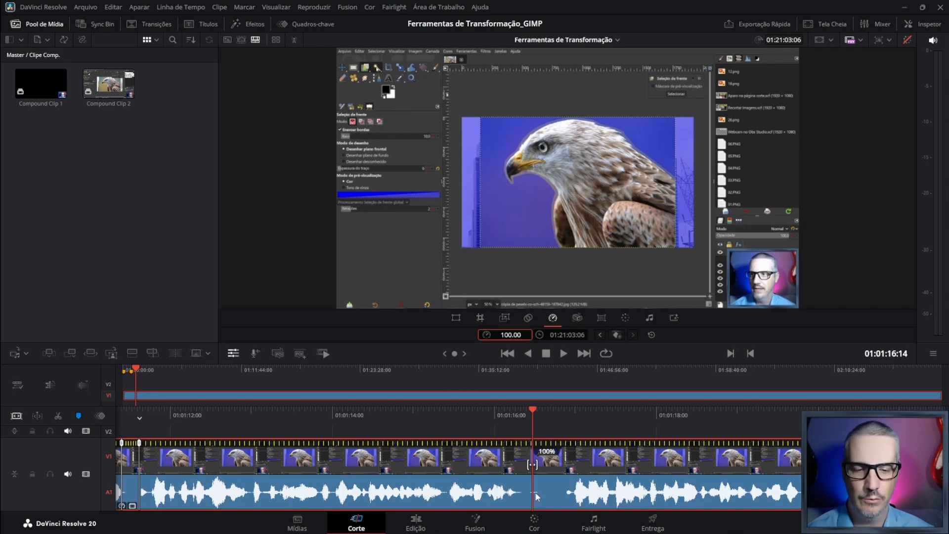
pyautogui.press('m')
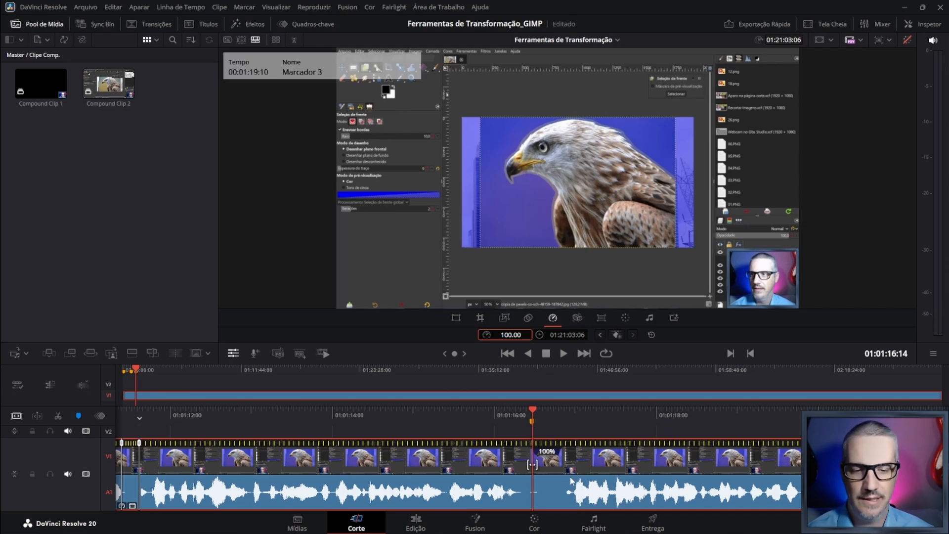
pyautogui.hotkey('ctrl', 's')
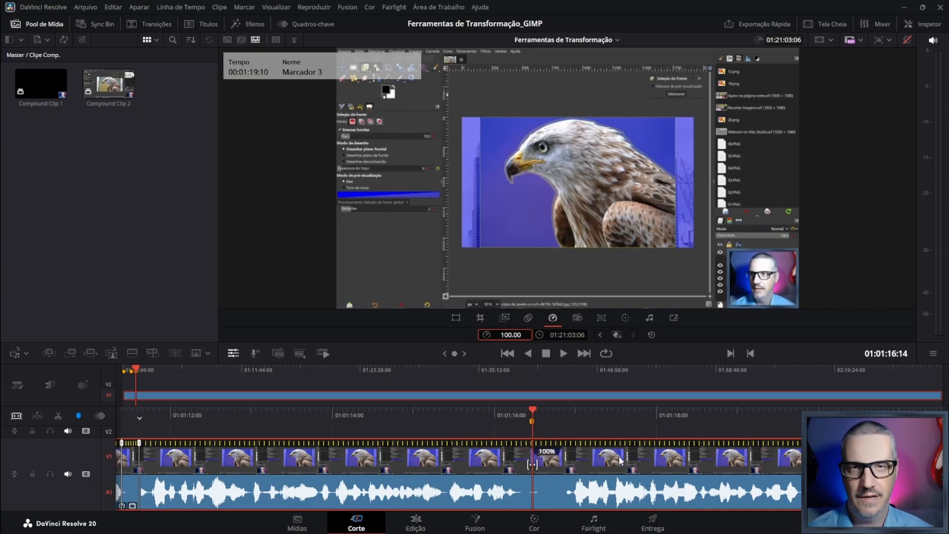
# Step: Play on from 01:01:16:14, switching to double speed after 01:01:18:04, to listen for the next silent gap
pyautogui.press('space')
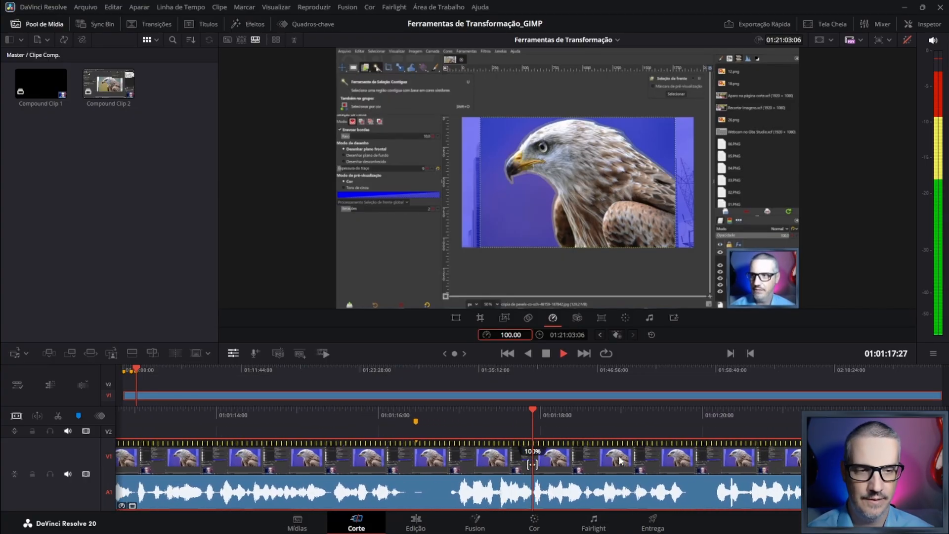
pyautogui.press('space')
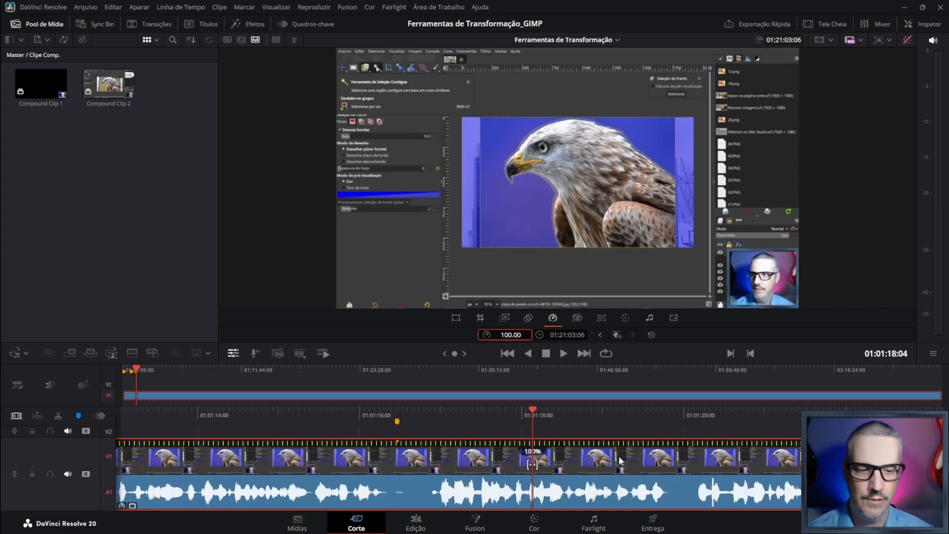
pyautogui.press('l')
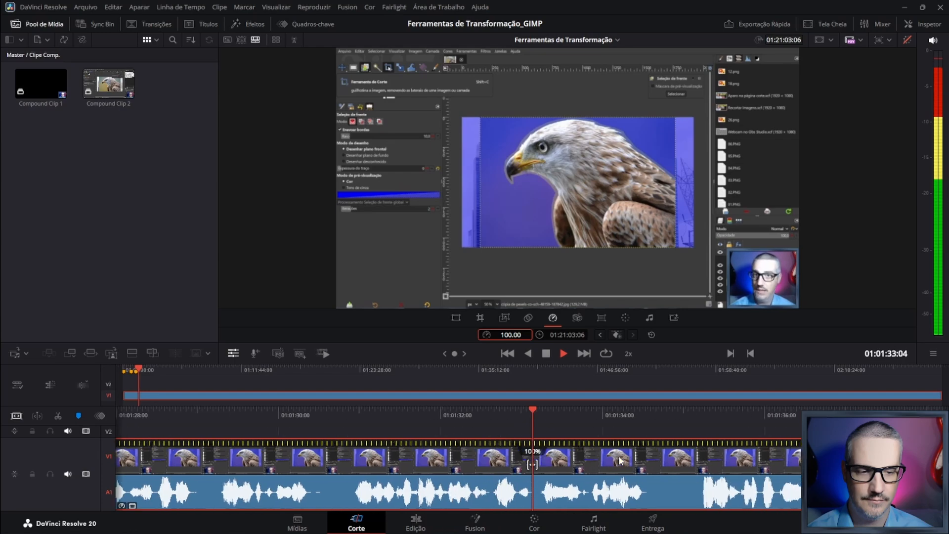
# Step: Add speed points at 01:01:34:15 and about 01:01:35:06, around the silent gap, and paste the 200 speed between them
pyautogui.press('j')
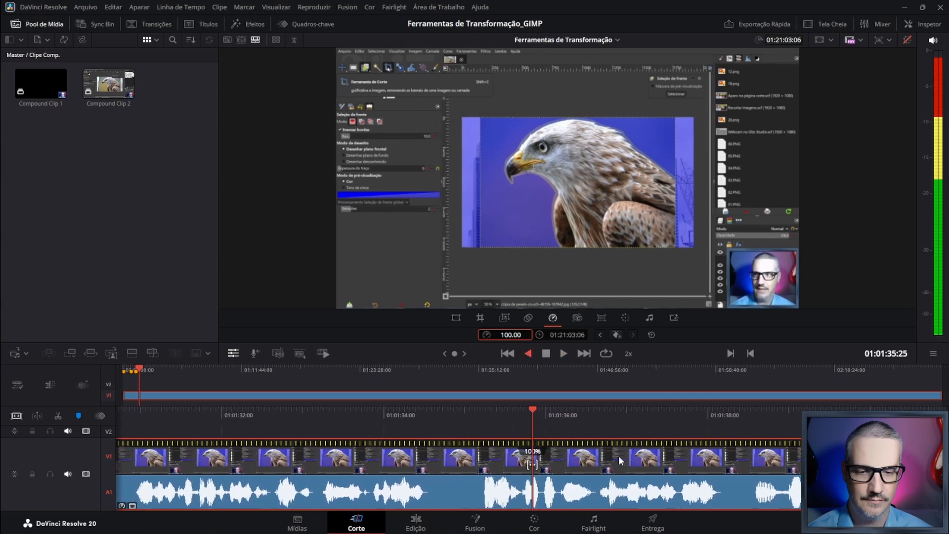
pyautogui.press('l')
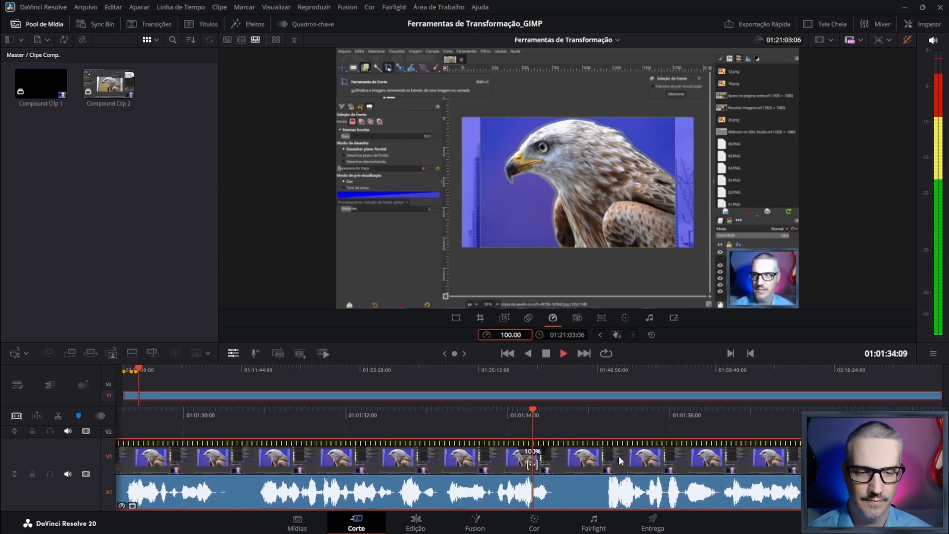
pyautogui.press('j')
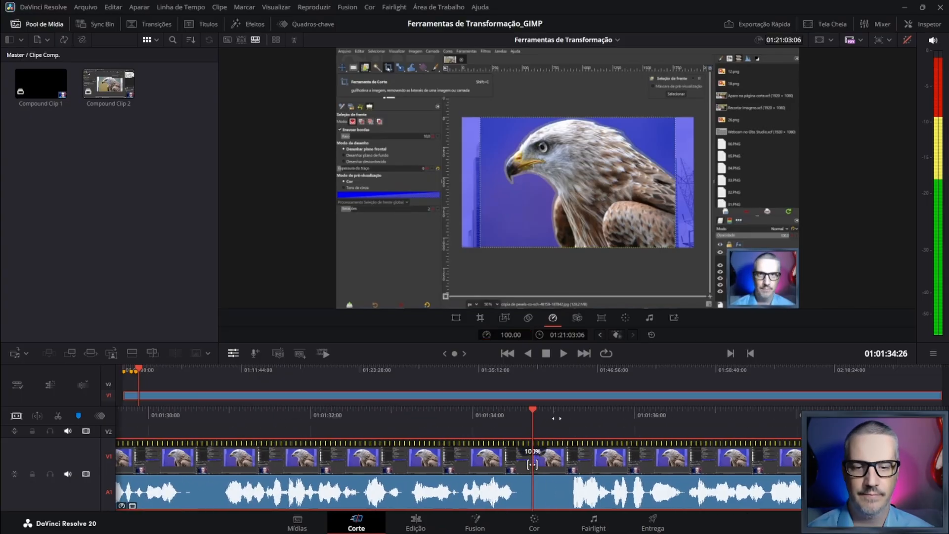
pyautogui.press('k')
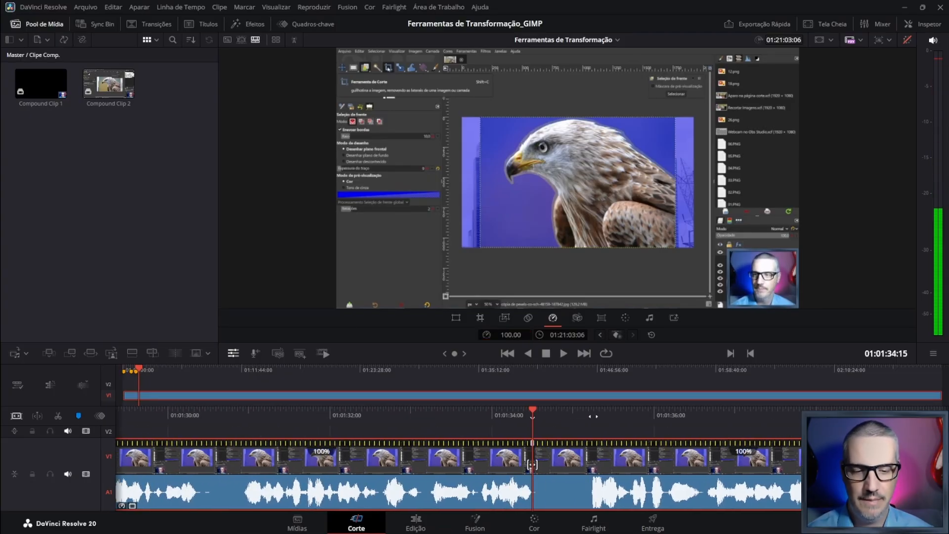
pyautogui.click(616, 335)
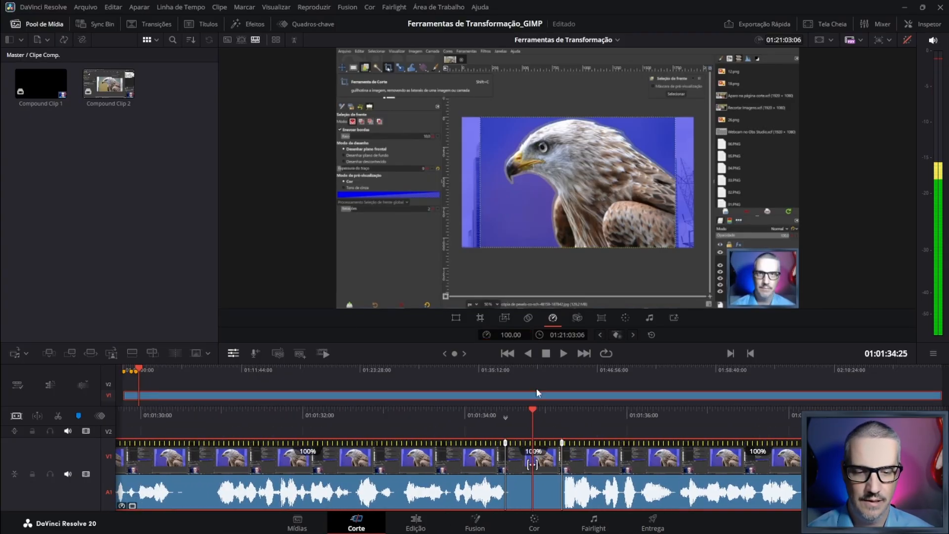
pyautogui.moveTo(562, 418); pyautogui.dragTo(534, 417)
# Step: Play on at double speed and add a marker at about 01:01:41:12, in the gap with a faint sound
pyautogui.press('l')
pyautogui.press('l')
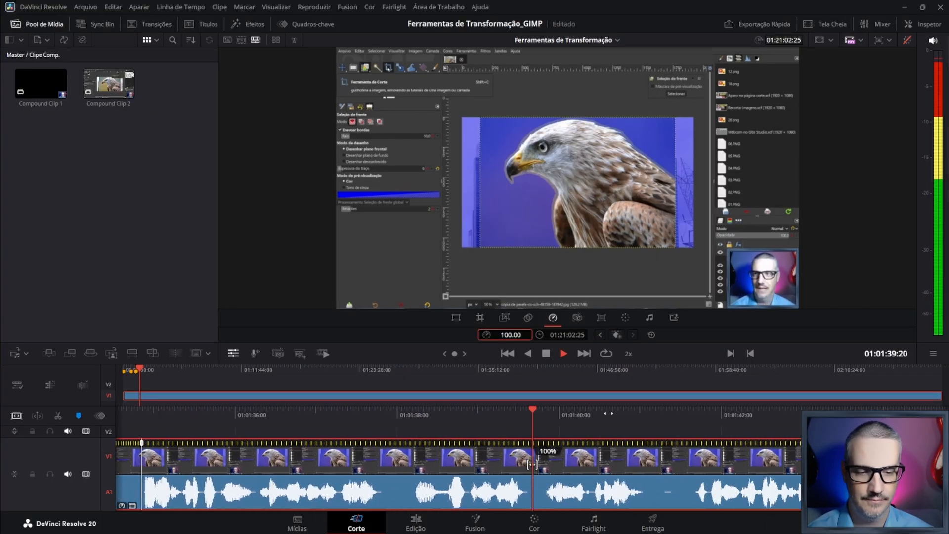
pyautogui.press('m')
pyautogui.press('k')
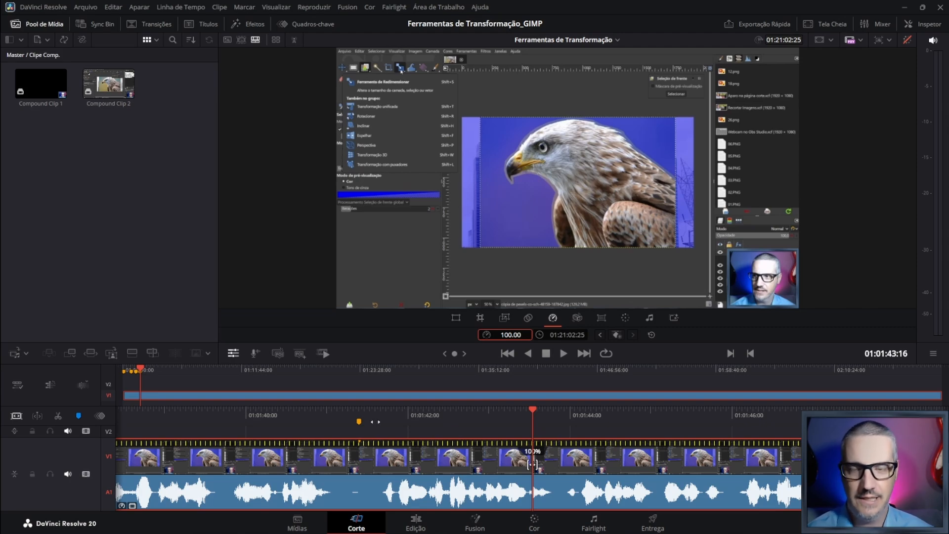
pyautogui.click(533, 464)
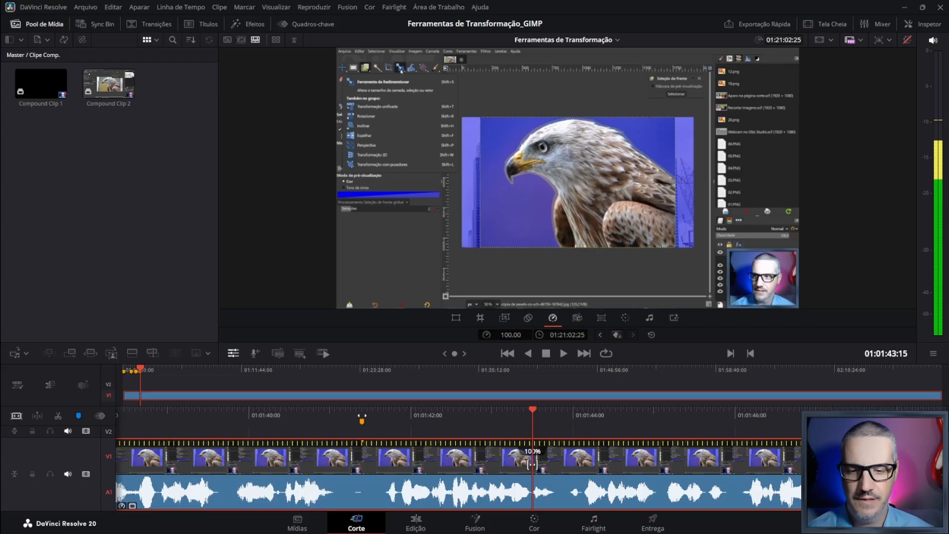
# Step: Paste the 200 speed between new speed points at about 01:01:41:03 and 01:01:41:20, and move the marker over that section
pyautogui.press('j')
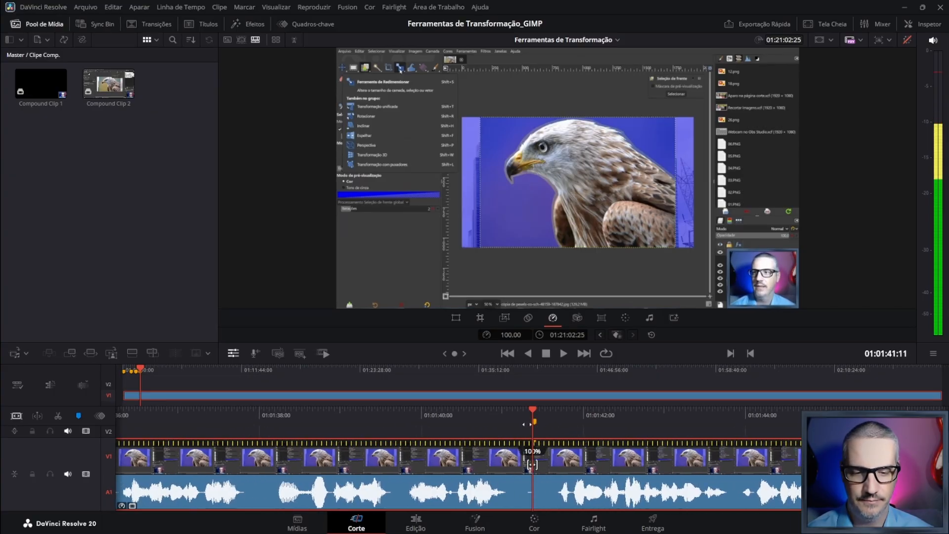
pyautogui.press('k')
pyautogui.press('l')
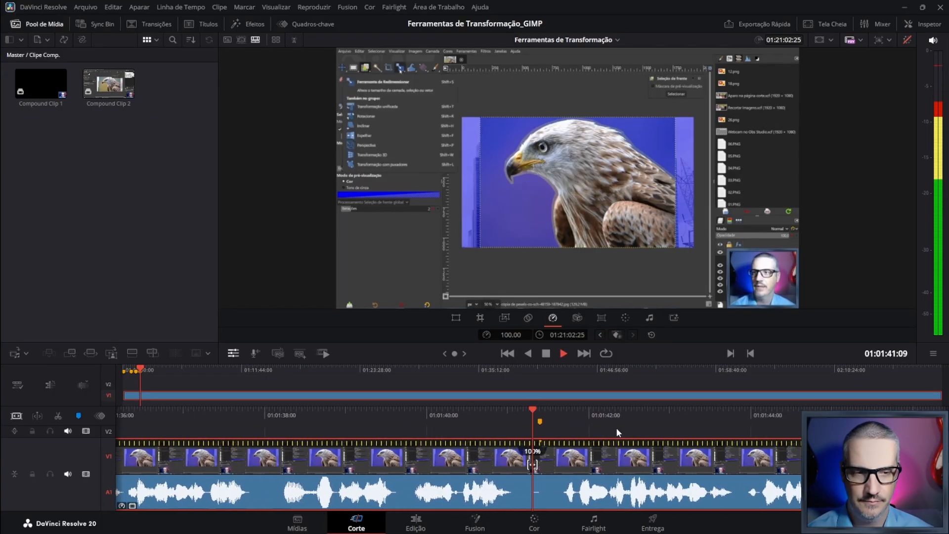
pyautogui.press('j')
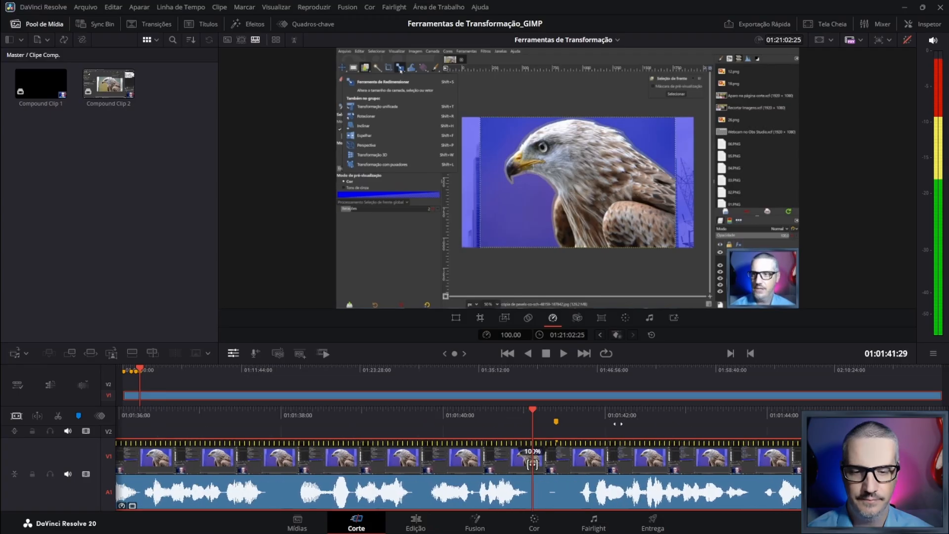
pyautogui.press('k')
pyautogui.press('l')
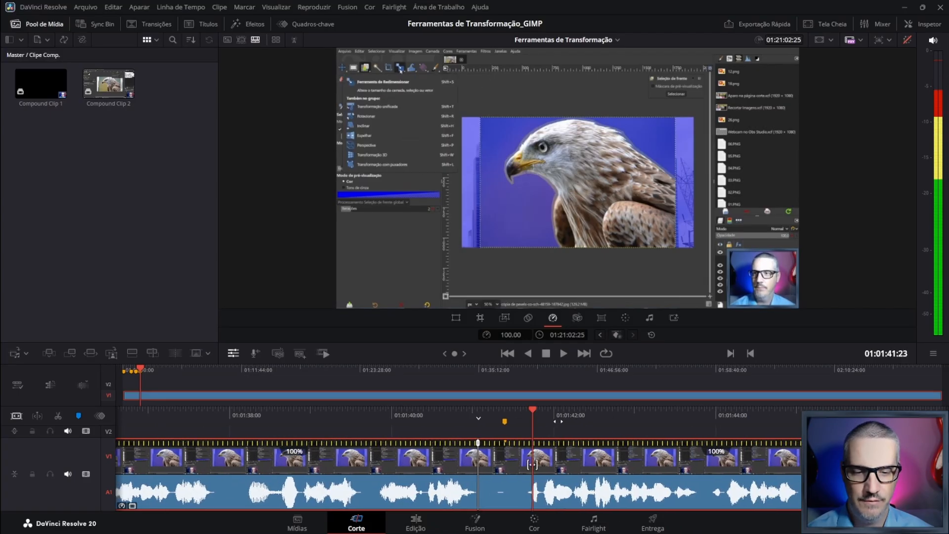
pyautogui.press('k')
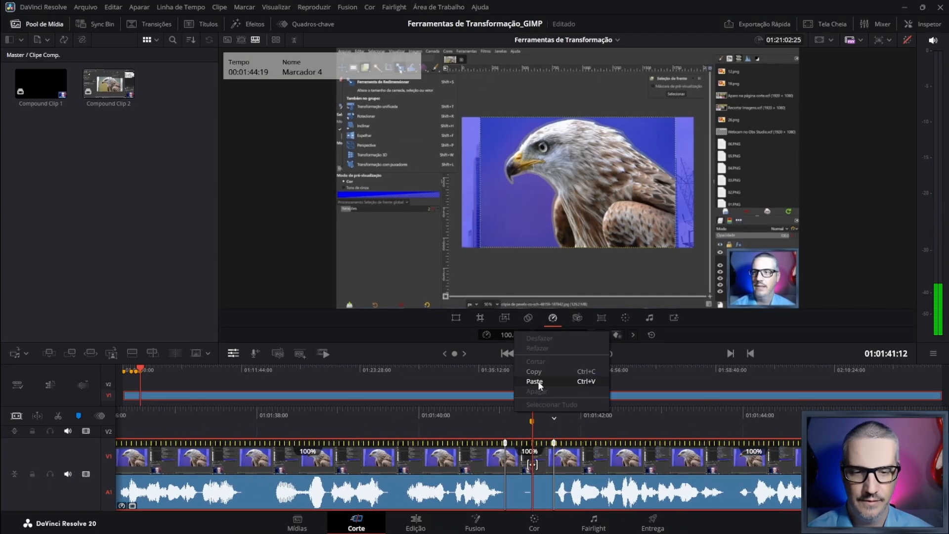
pyautogui.moveTo(511, 421)
pyautogui.mouseDown()
pyautogui.moveTo(530, 424)
pyautogui.moveTo(516, 424)
pyautogui.mouseUp()
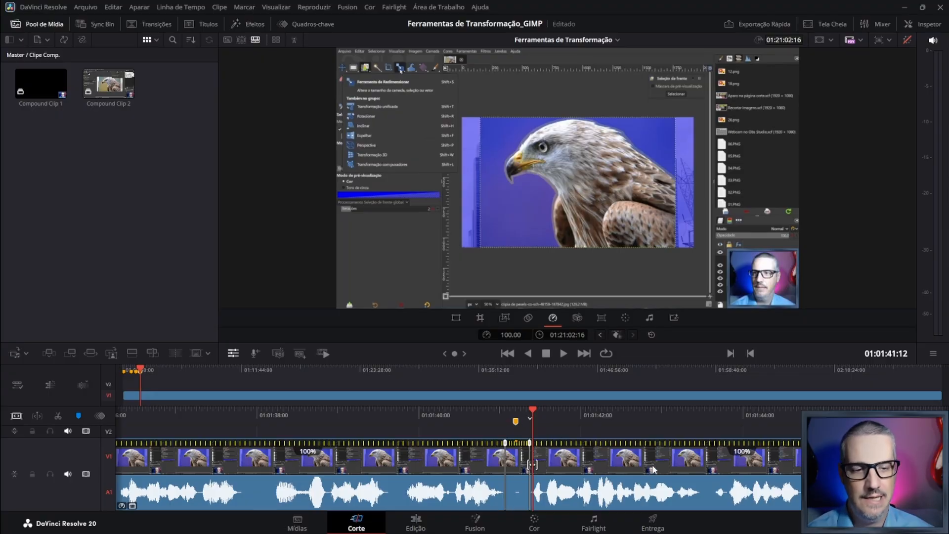
pyautogui.click(626, 466)
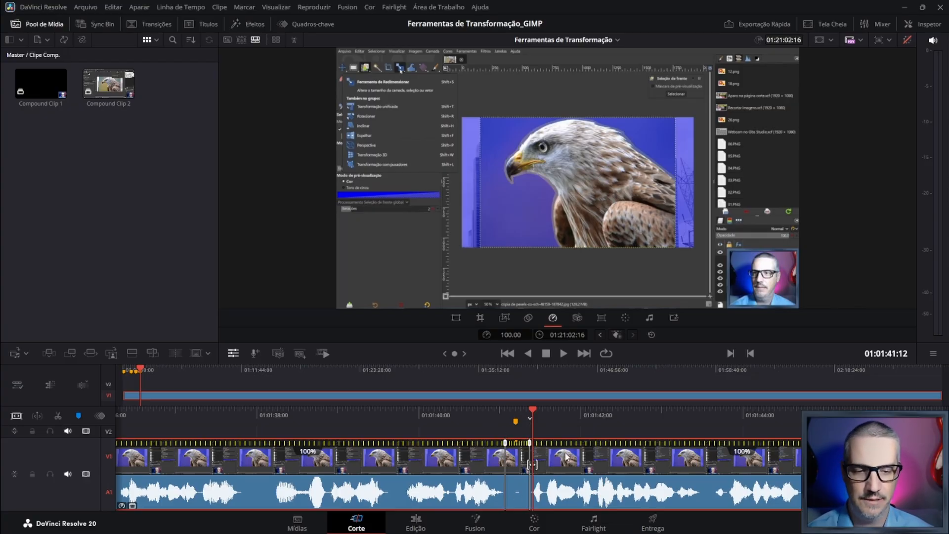
# Step: Play on at double speed from 01:01:41:12 and replay around 01:01:49 to locate the start of the next silent gap
pyautogui.press('l')
pyautogui.press('l')
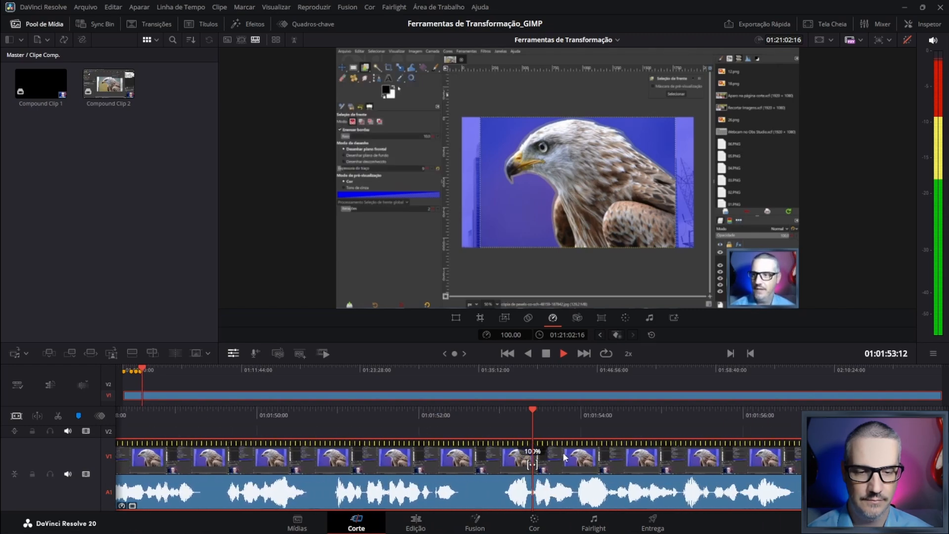
pyautogui.press('j')
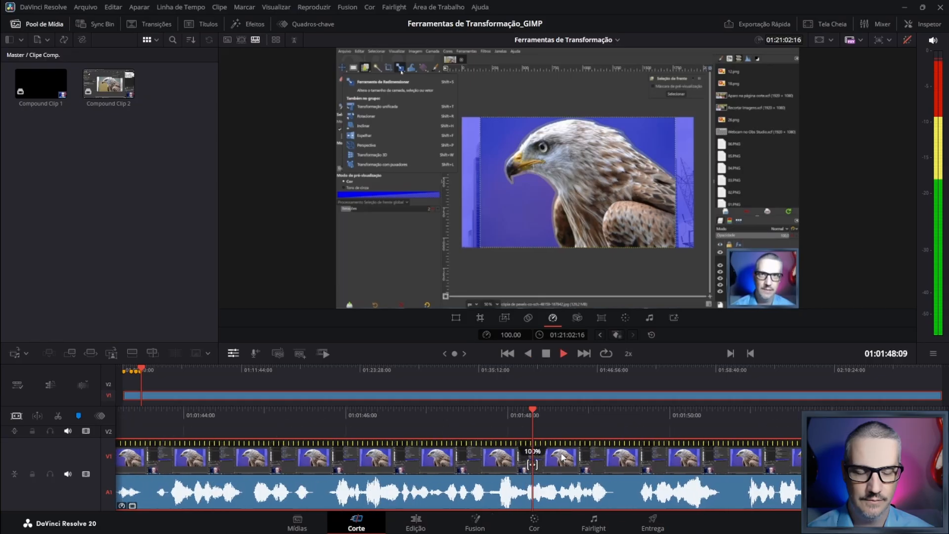
pyautogui.press('l')
pyautogui.press('k')
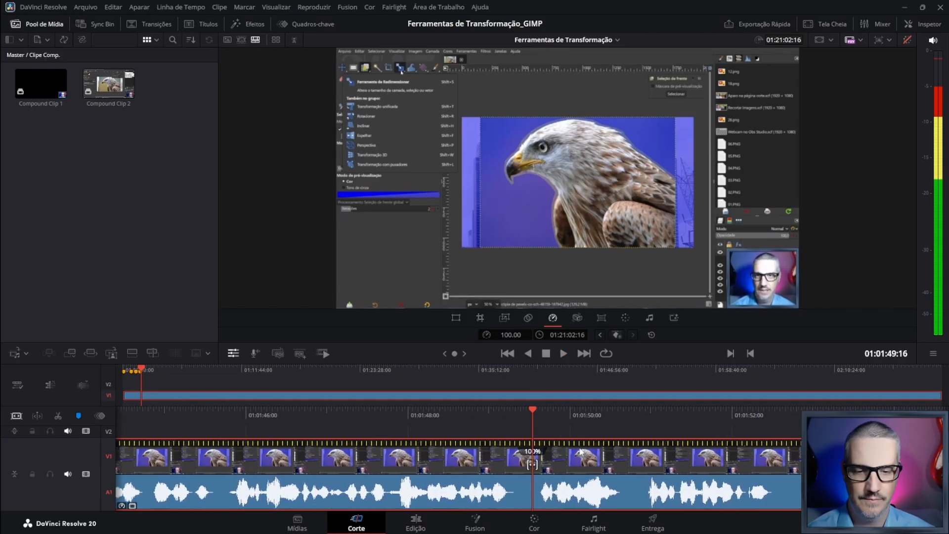
pyautogui.press('j')
pyautogui.press('k')
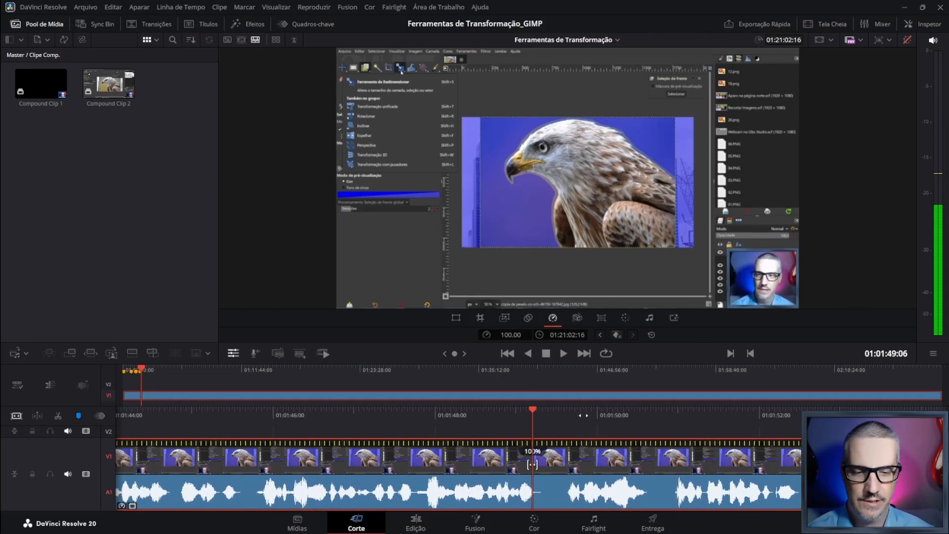
# Step: Add speed points at 01:01:49:06 and 01:01:49:19, around the silent gap, and paste the 200 speed between them
pyautogui.hotkey('ctrl', 'b')
pyautogui.press('l')
pyautogui.press('k')
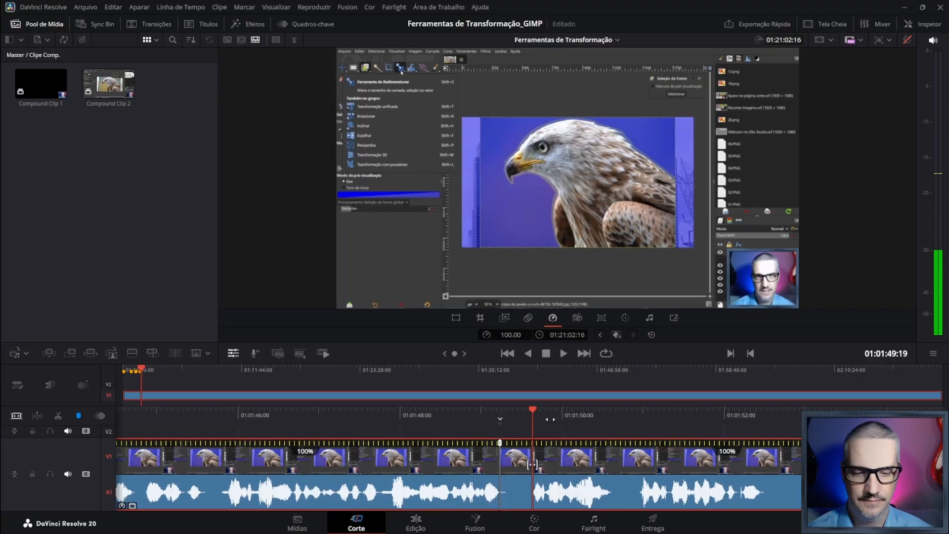
pyautogui.hotkey('ctrl', 'b')
pyautogui.press('j')
pyautogui.press('k')
pyautogui.rightClick(512, 336)
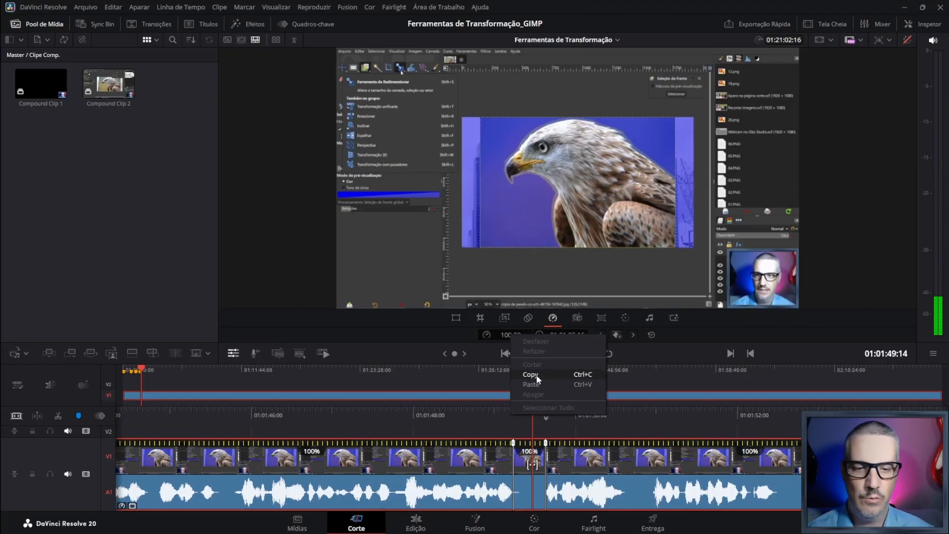
pyautogui.click(534, 384)
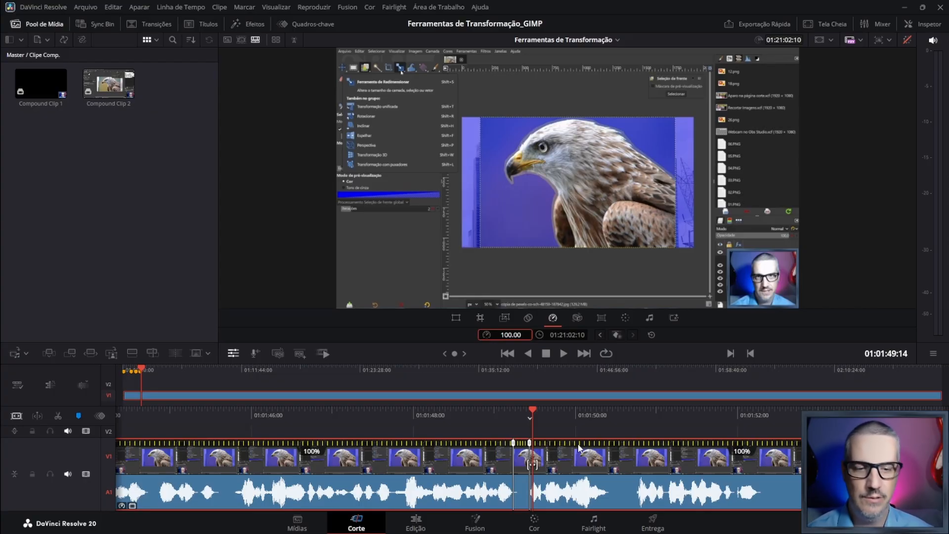
# Step: Play on at double speed from 01:01:49:14 and replay around 01:02:00 to identify the next silent gap
pyautogui.press('l')
pyautogui.press('l')
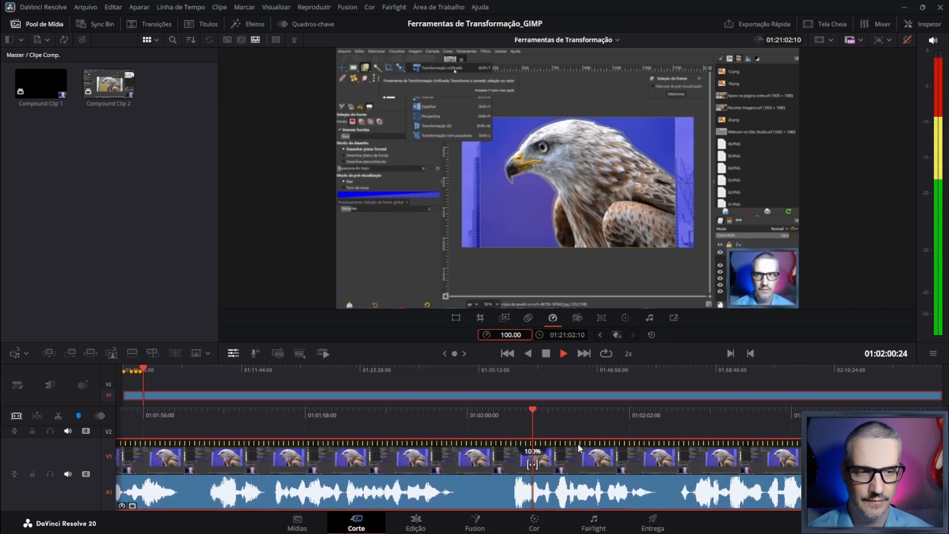
pyautogui.press('j')
pyautogui.press('j')
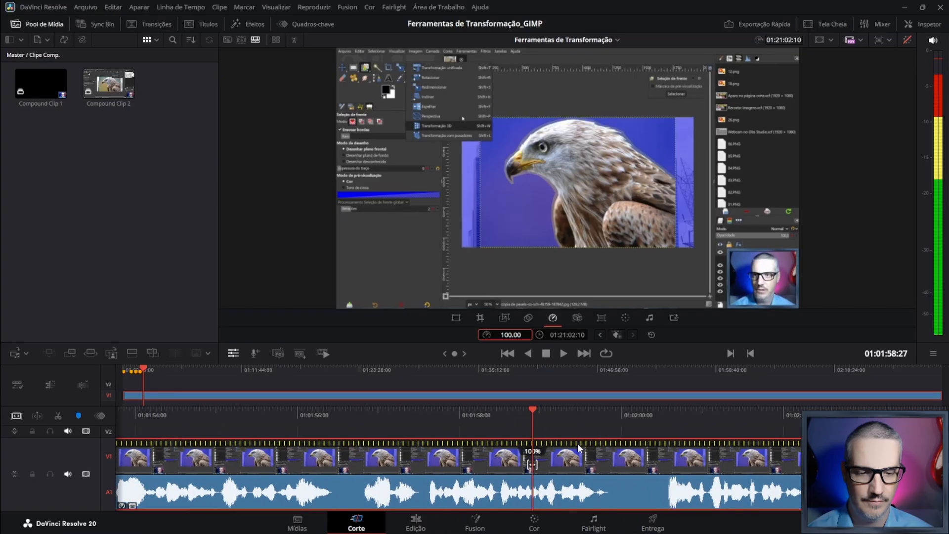
pyautogui.press('space')
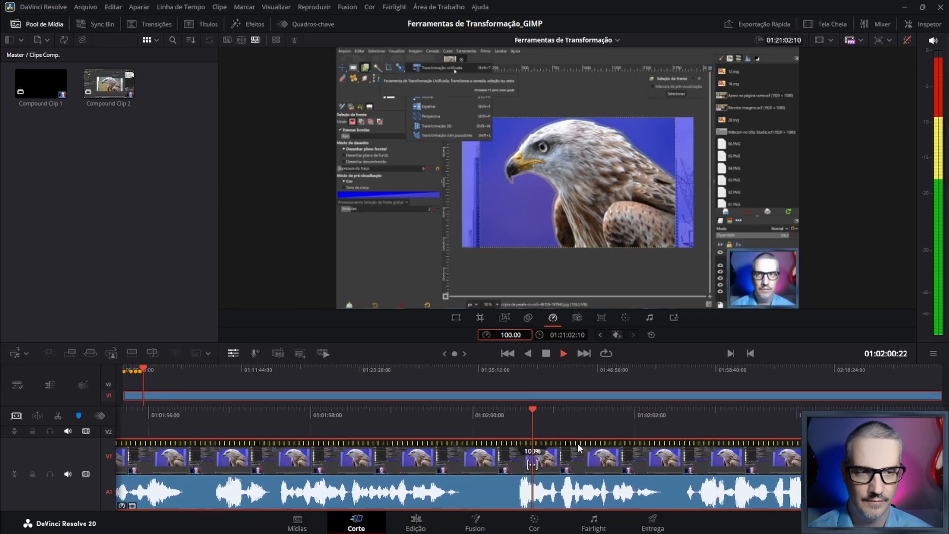
# Step: Add speed points around the silent gap at about 01:02:00 and set the speed between them to 200
pyautogui.moveTo(504, 411); pyautogui.dragTo(553, 417)
pyautogui.hotkey('ctrl', 'b')
pyautogui.hotkey('ctrl', 'b')
pyautogui.rightClick(517, 337)
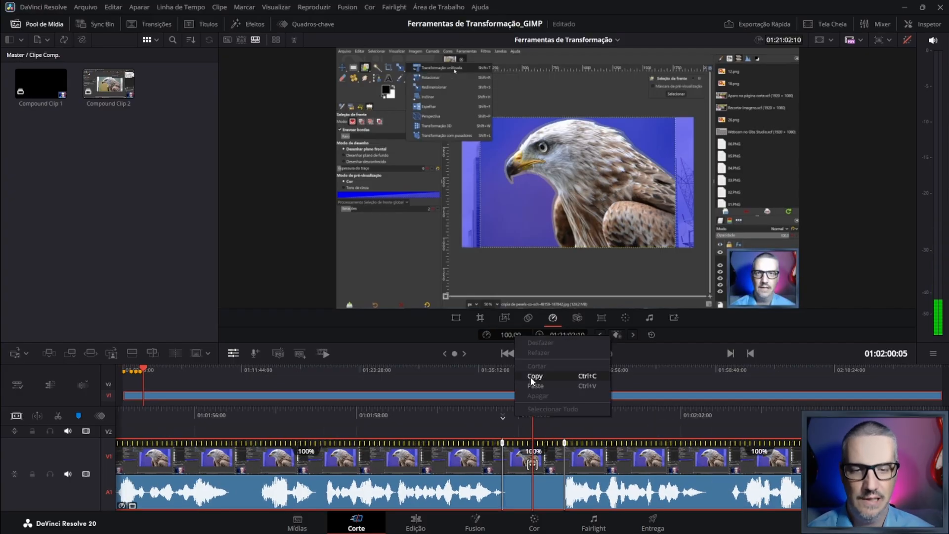
pyautogui.click(530, 376)
pyautogui.write('200')
pyautogui.press('Return')
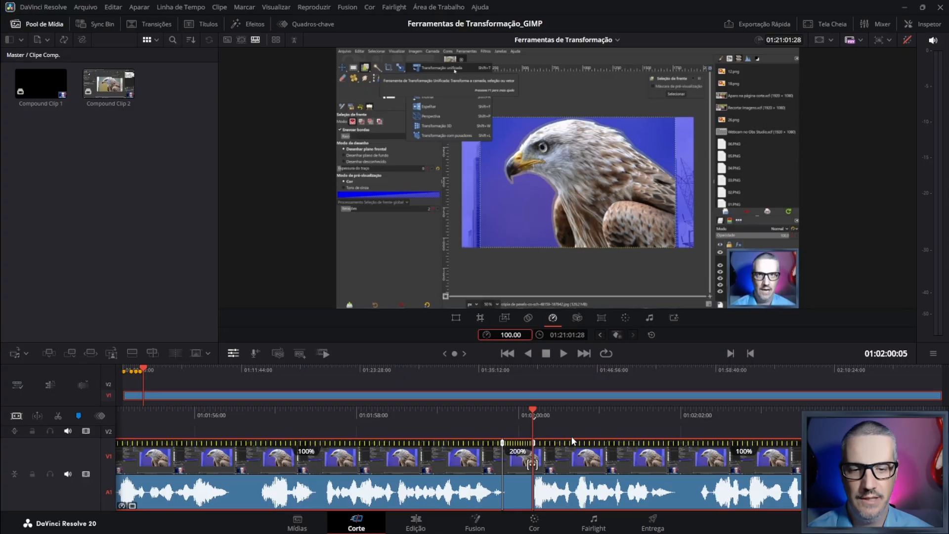
pyautogui.scroll(2, 568, 425)
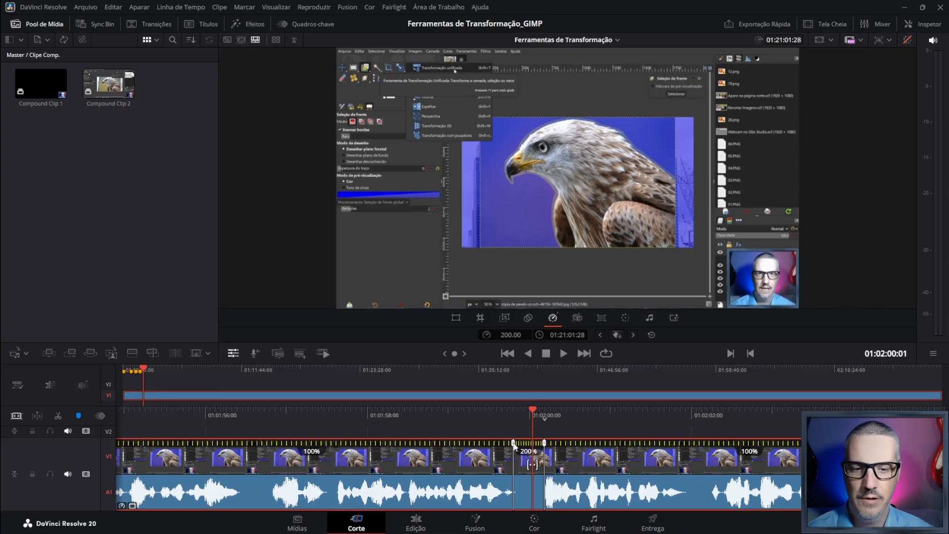
# Step: Show the clip's keyframes and stretch their timeline horizontally to the maximum to examine the speed keyframes
pyautogui.moveTo(514, 440)
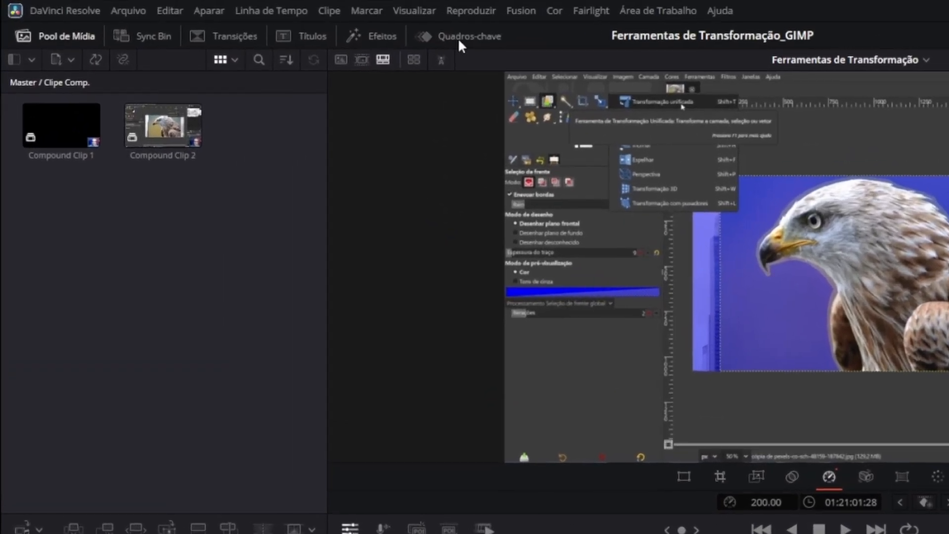
pyautogui.click(459, 42)
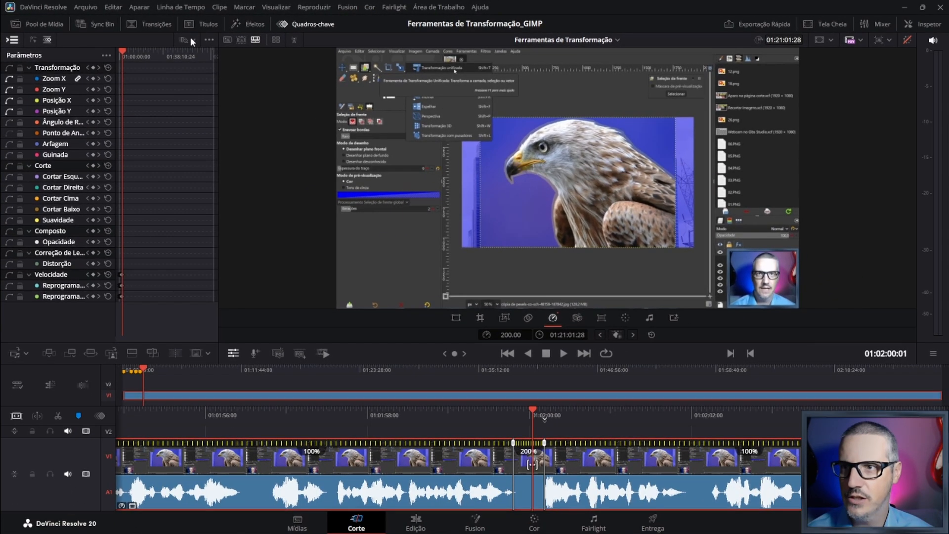
pyautogui.click(289, 60)
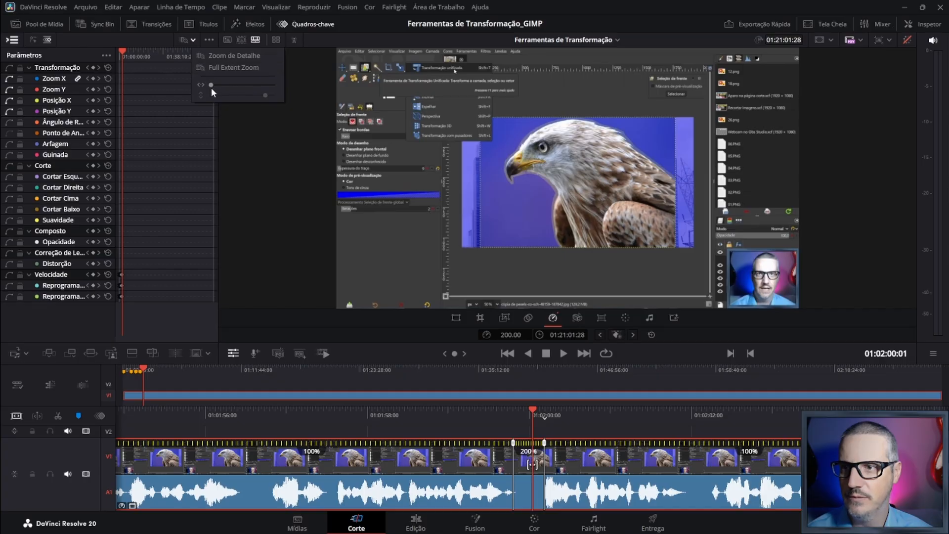
pyautogui.moveTo(212, 86); pyautogui.dragTo(272, 92)
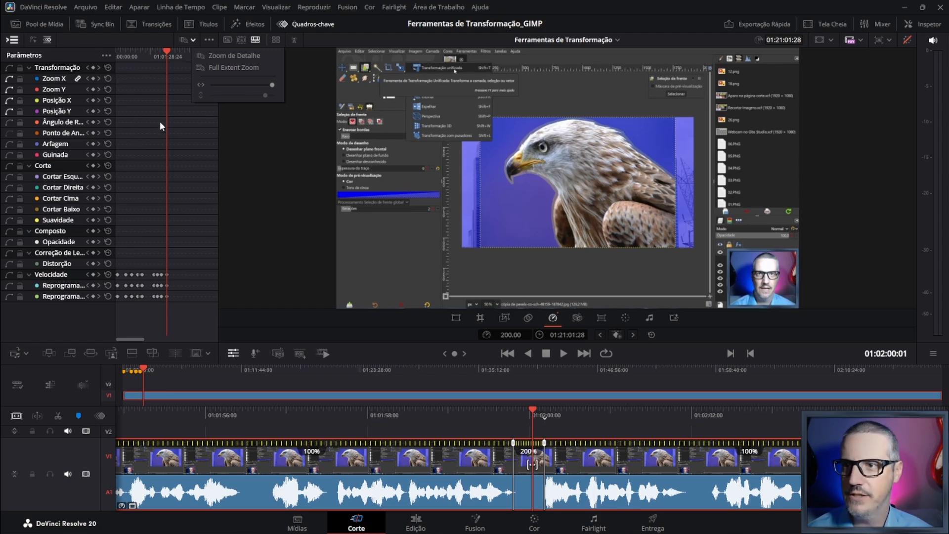
pyautogui.click(150, 91)
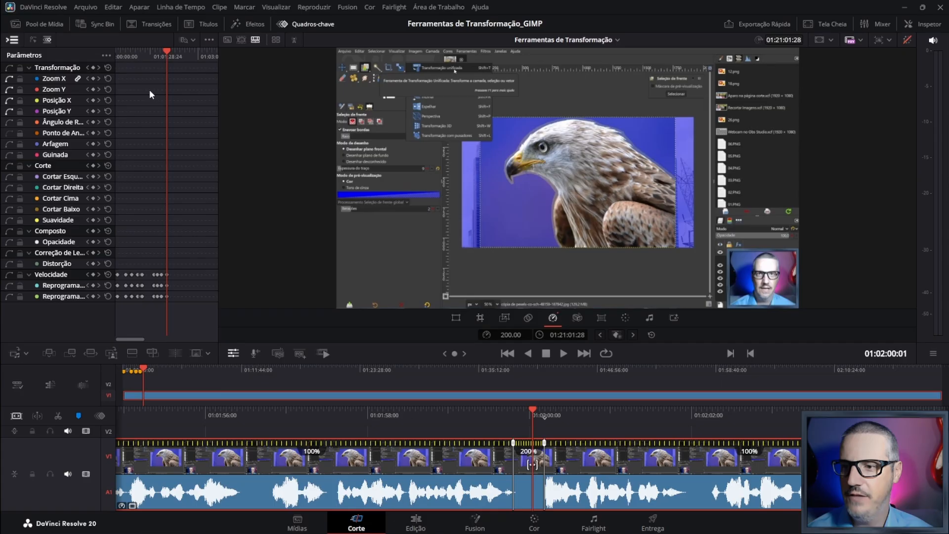
# Step: Switch the keyframes to the curve view and examine the available easing options, leaving the interpolation unselected
pyautogui.click(29, 40)
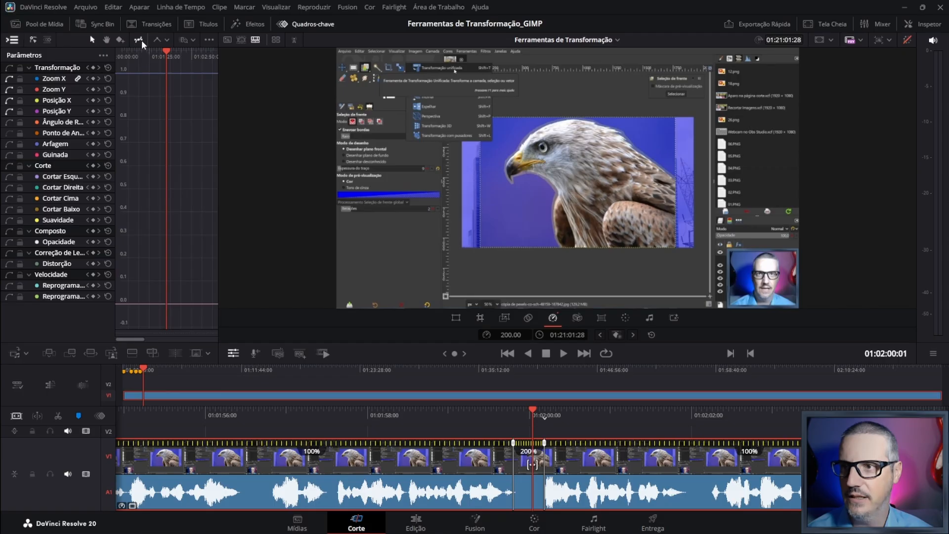
pyautogui.click(194, 189)
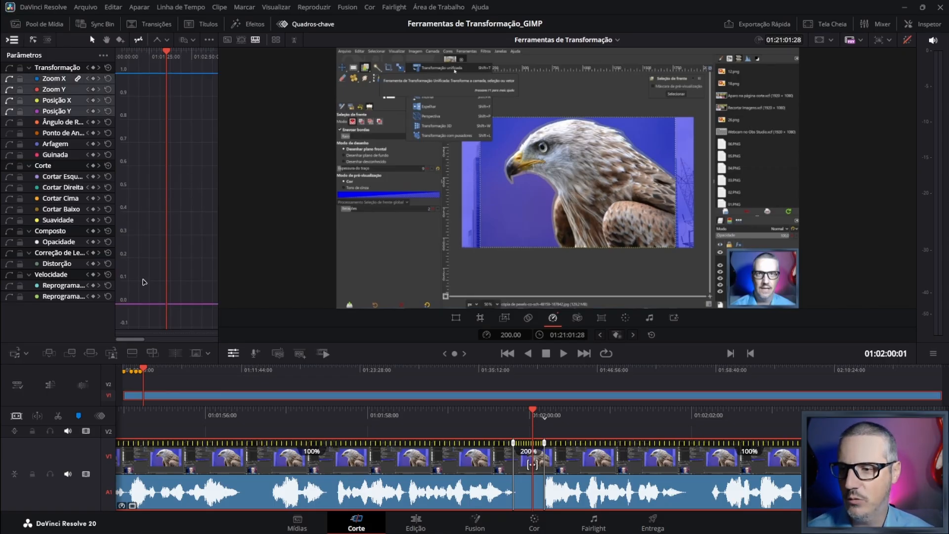
pyautogui.click(167, 40)
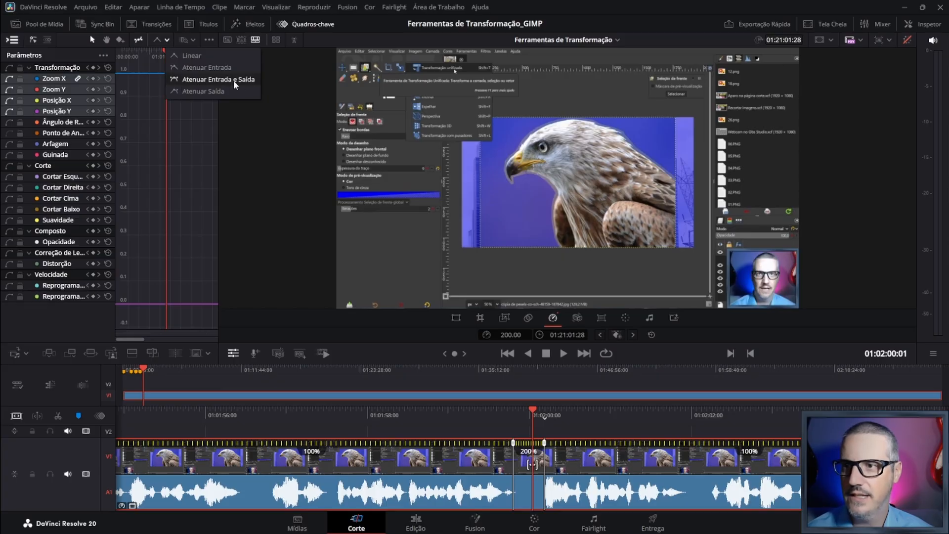
pyautogui.click(61, 46)
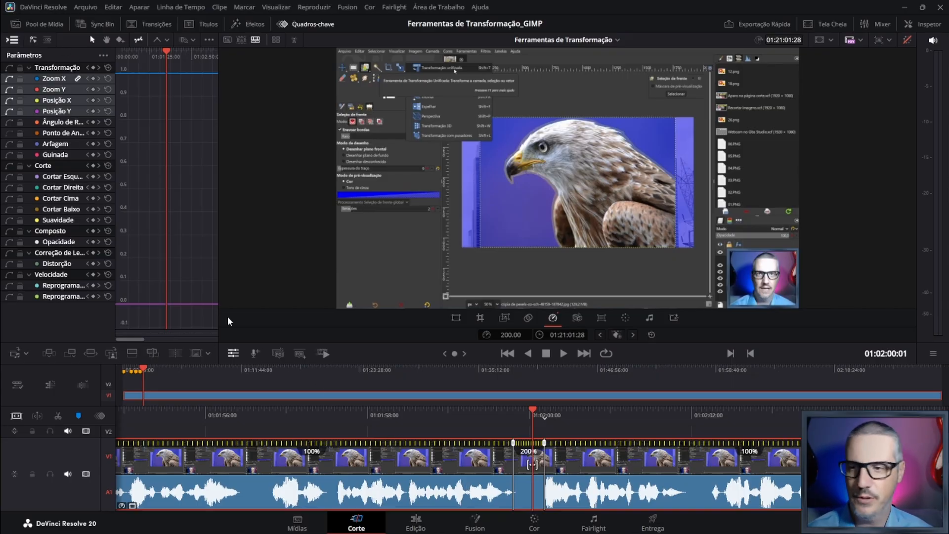
# Step: Turn the bypass of color grades and Fusion effects off and on again, and open the Entrega page
pyautogui.click(909, 40)
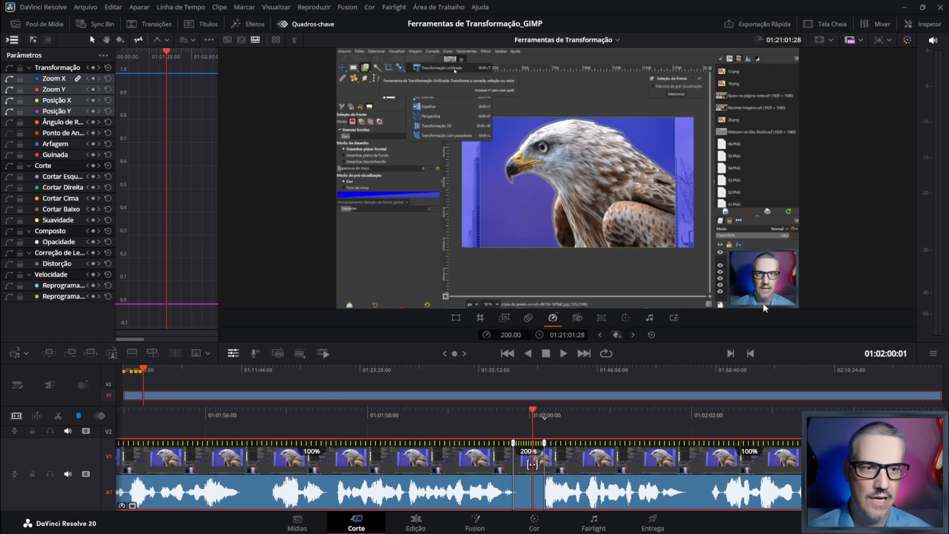
pyautogui.click(909, 43)
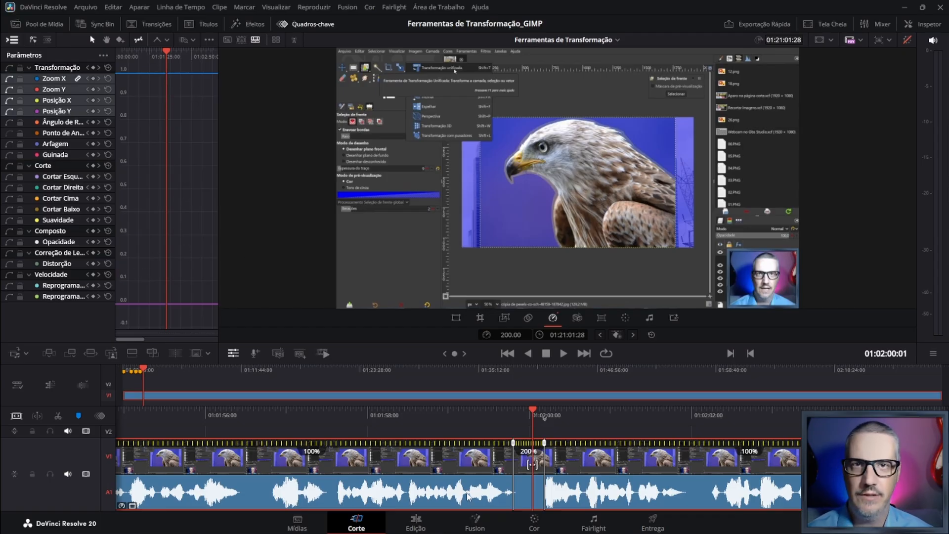
pyautogui.click(653, 526)
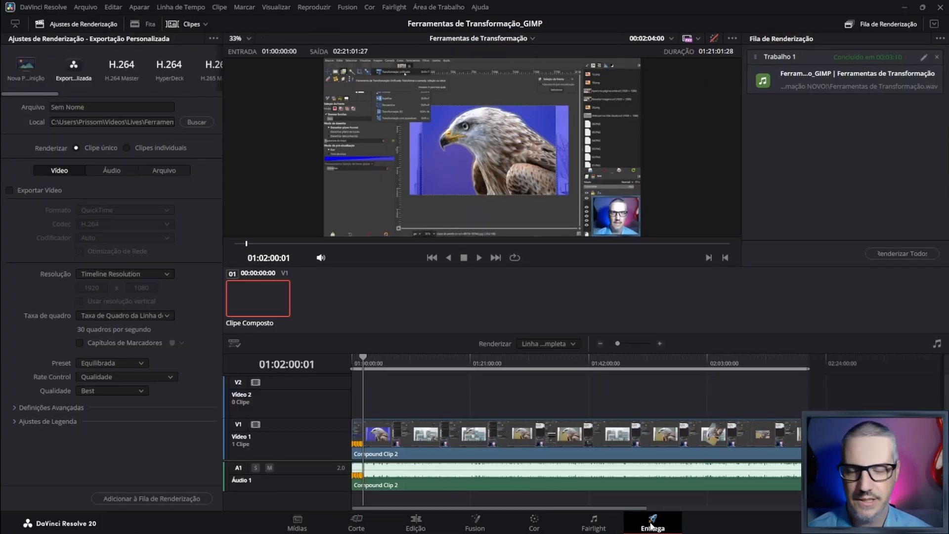